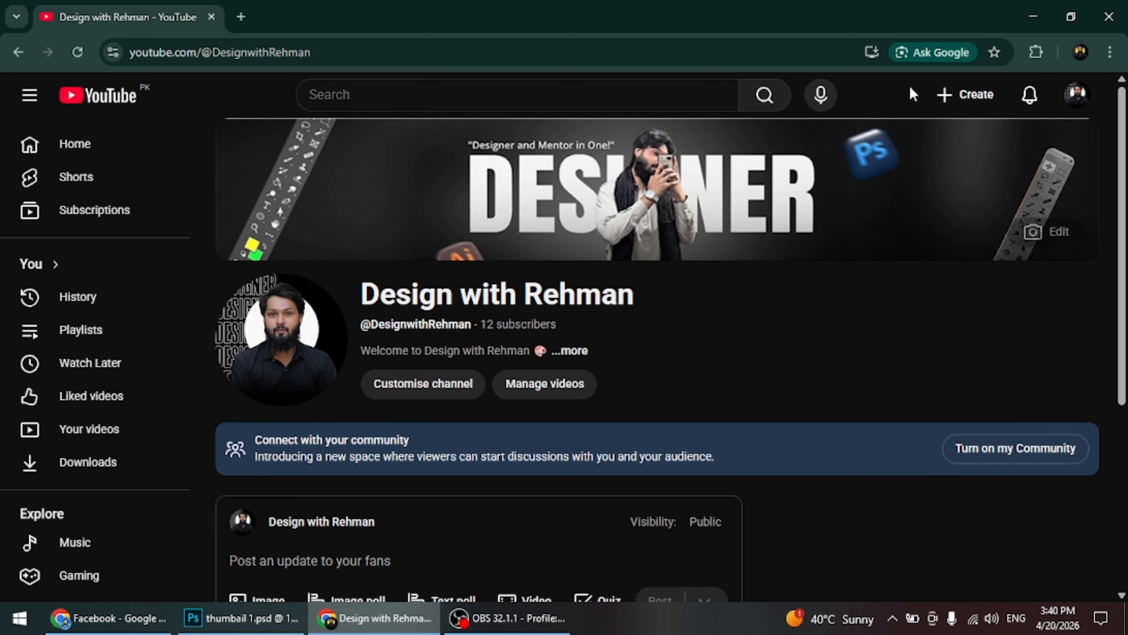
Switch to Photoshop and create a 1080 x 1080 pixel document at 72 pixels/inch, RGB Color, 8 bit, with a white background
left_click(1029, 16)
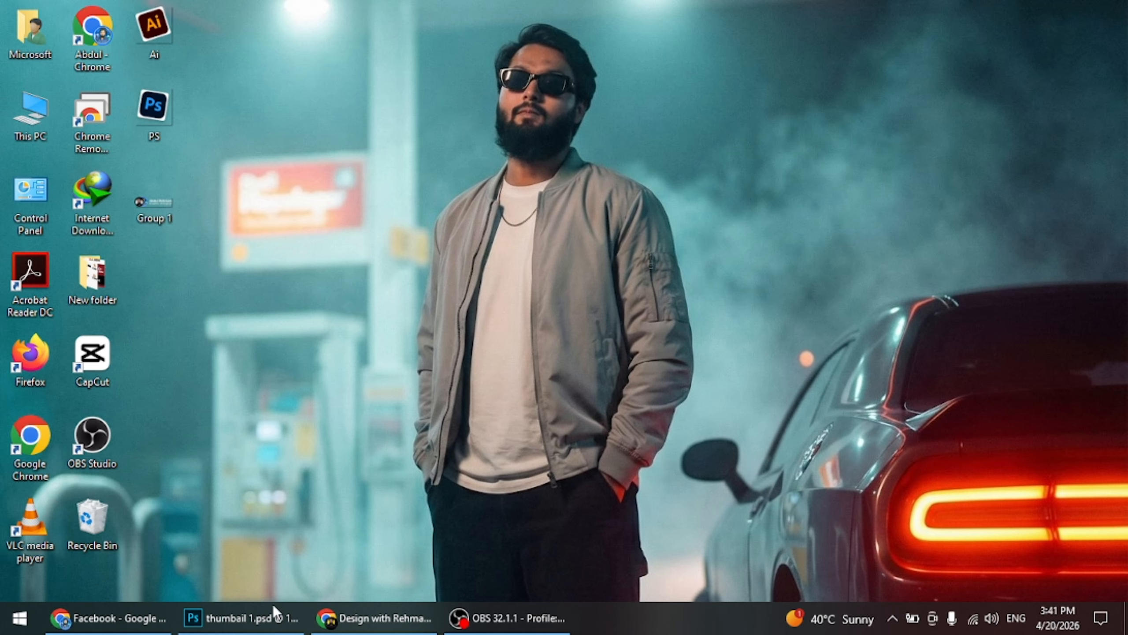
left_click(240, 618)
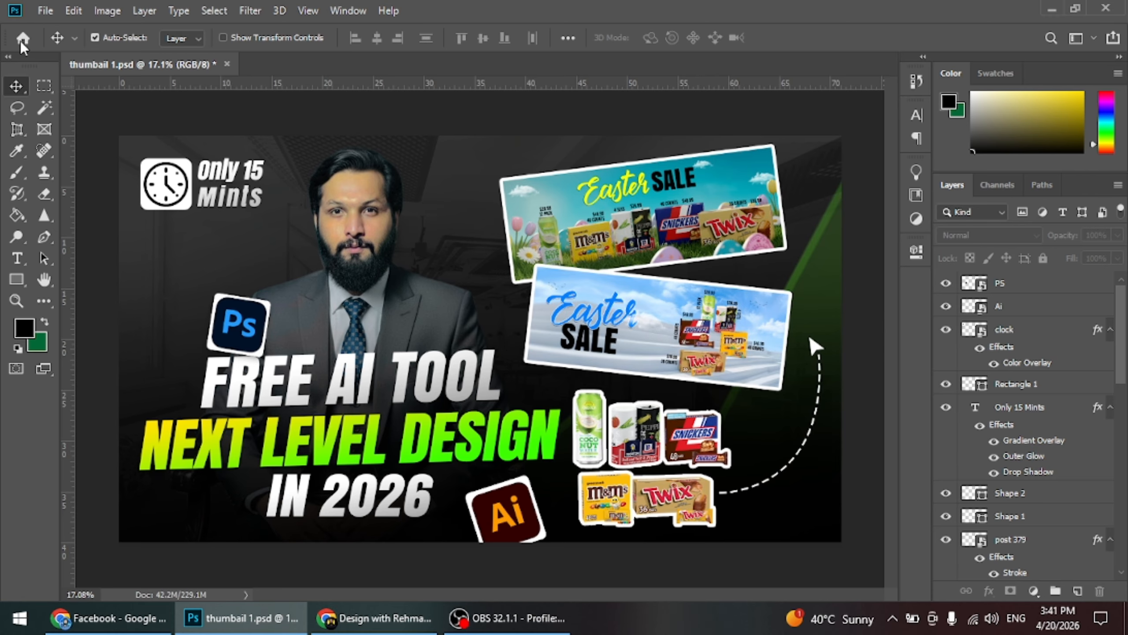
left_click(45, 10)
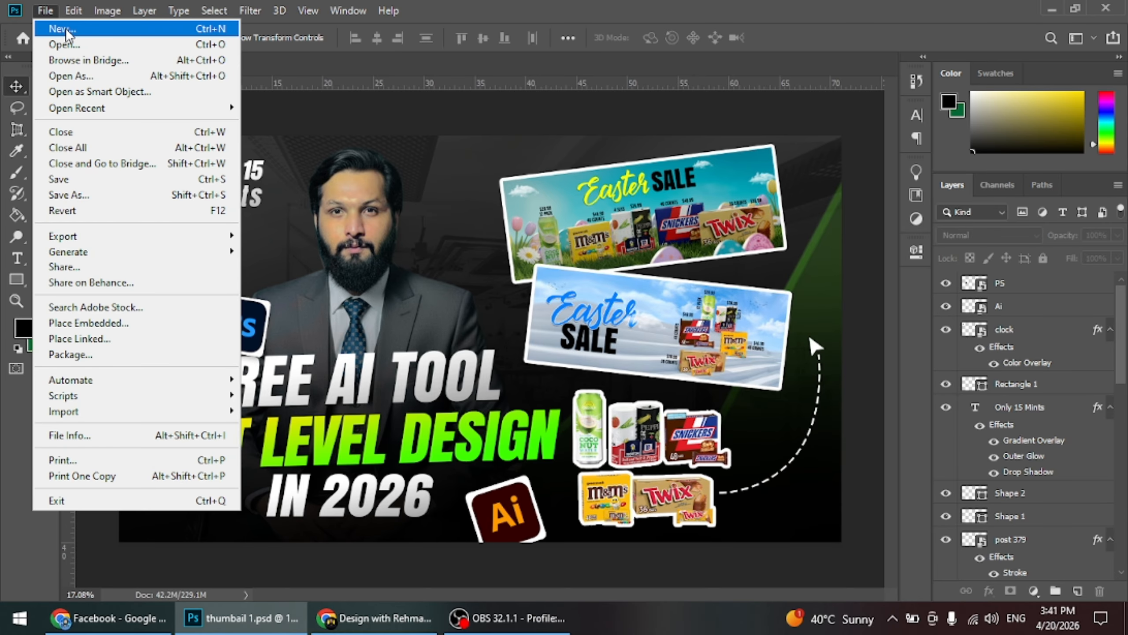
left_click(65, 29)
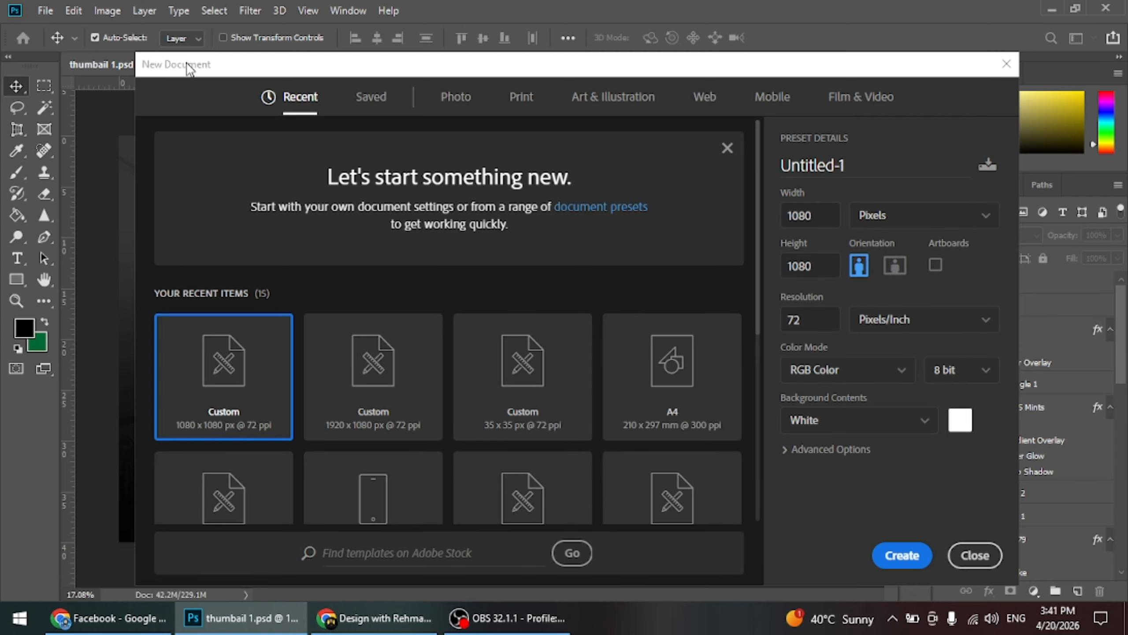
left_click_drag(187, 67, 144, 55)
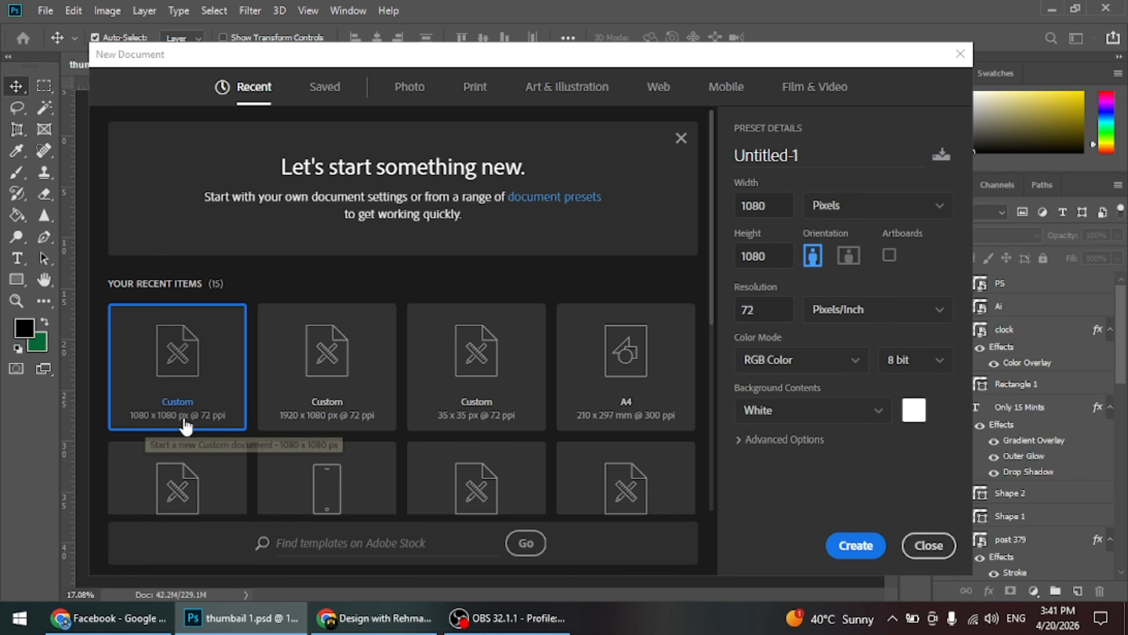
left_click(768, 205)
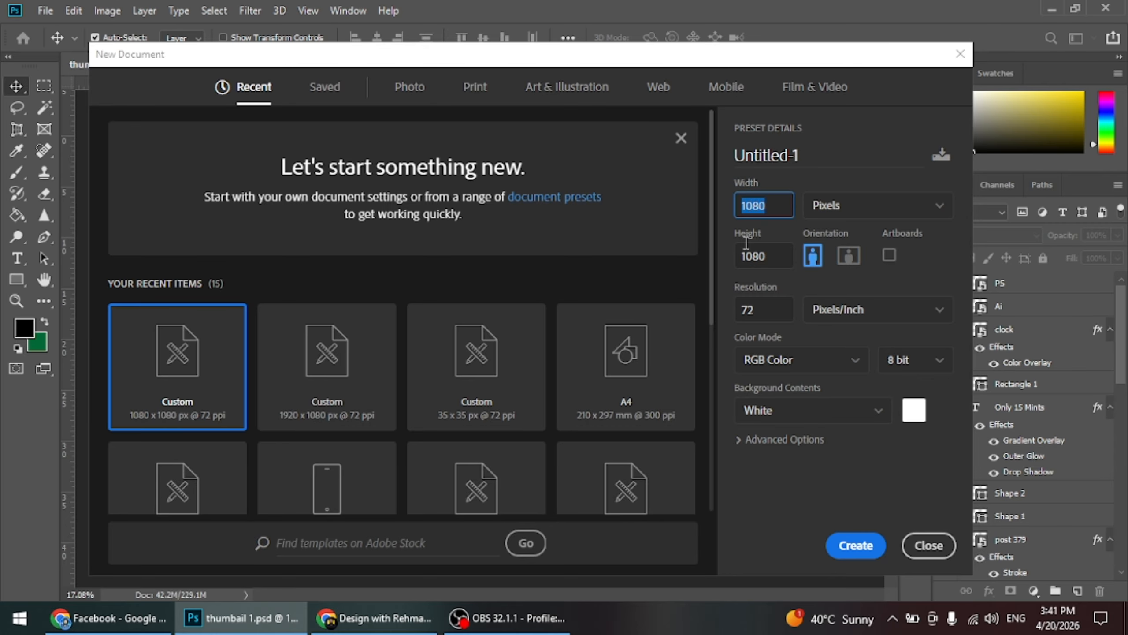
left_click(775, 257)
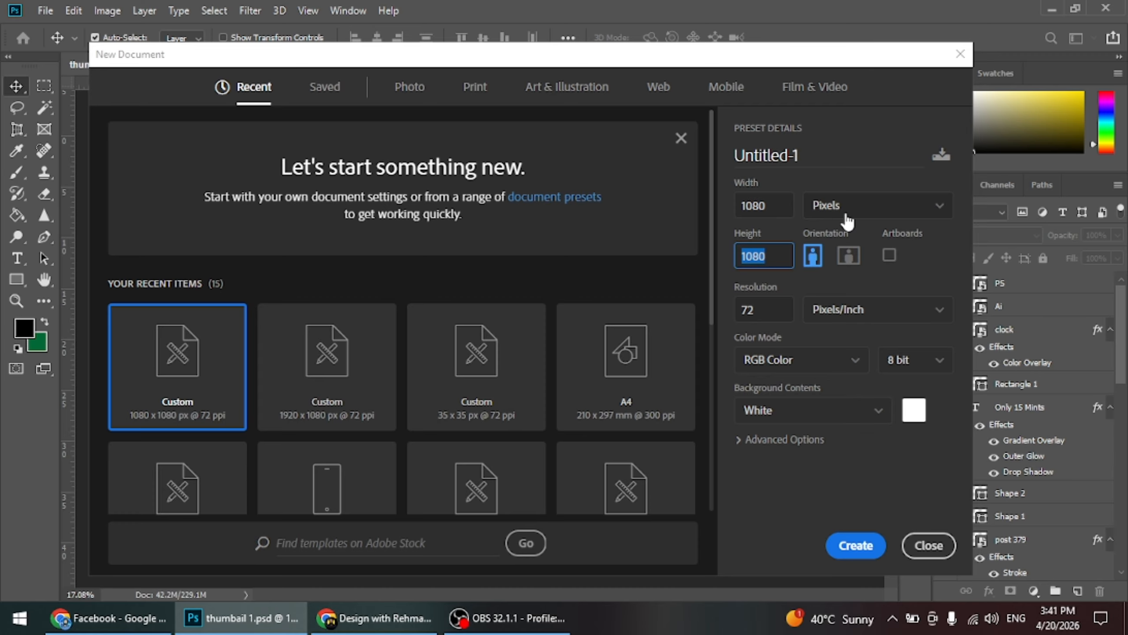
left_click(772, 310)
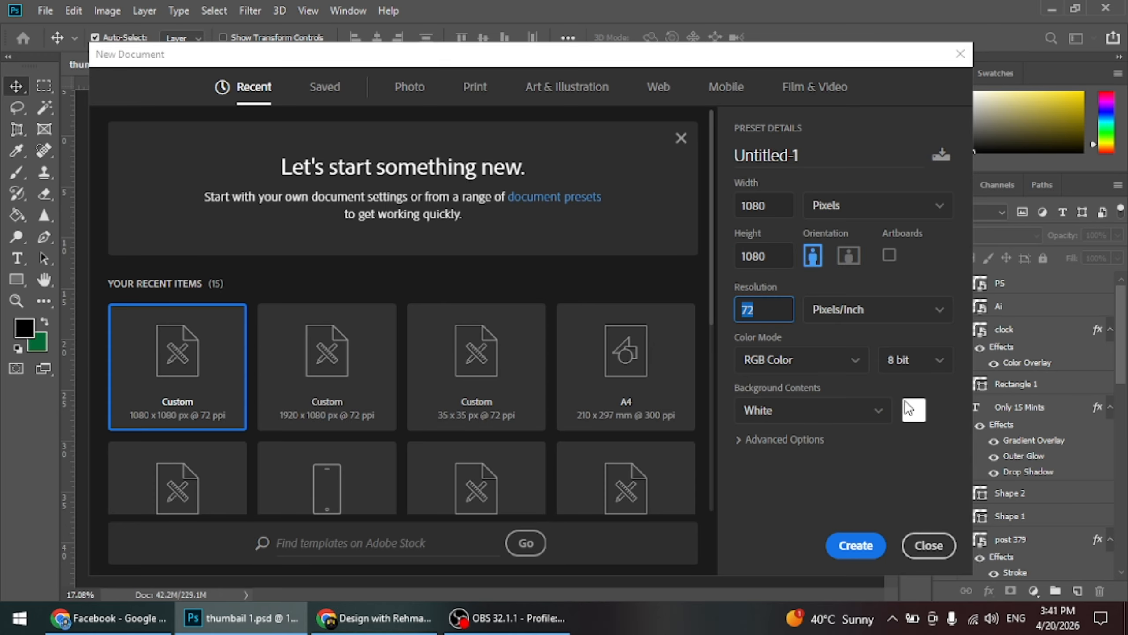
left_click(855, 545)
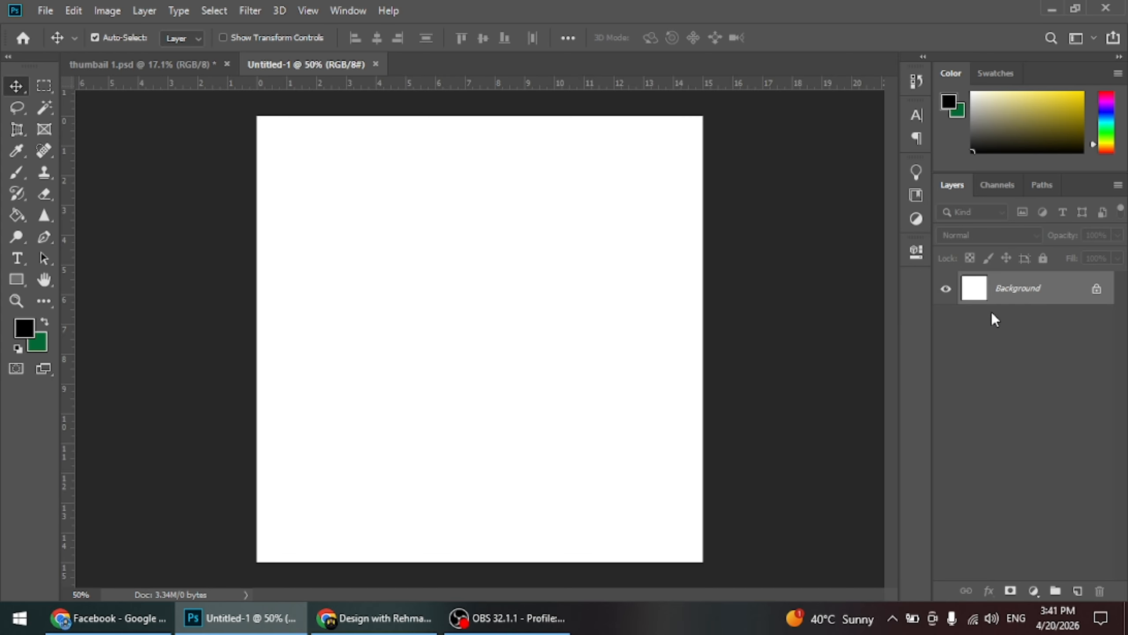
Add a Solid Color fill layer above the background with the red ff0000
left_click(1033, 590)
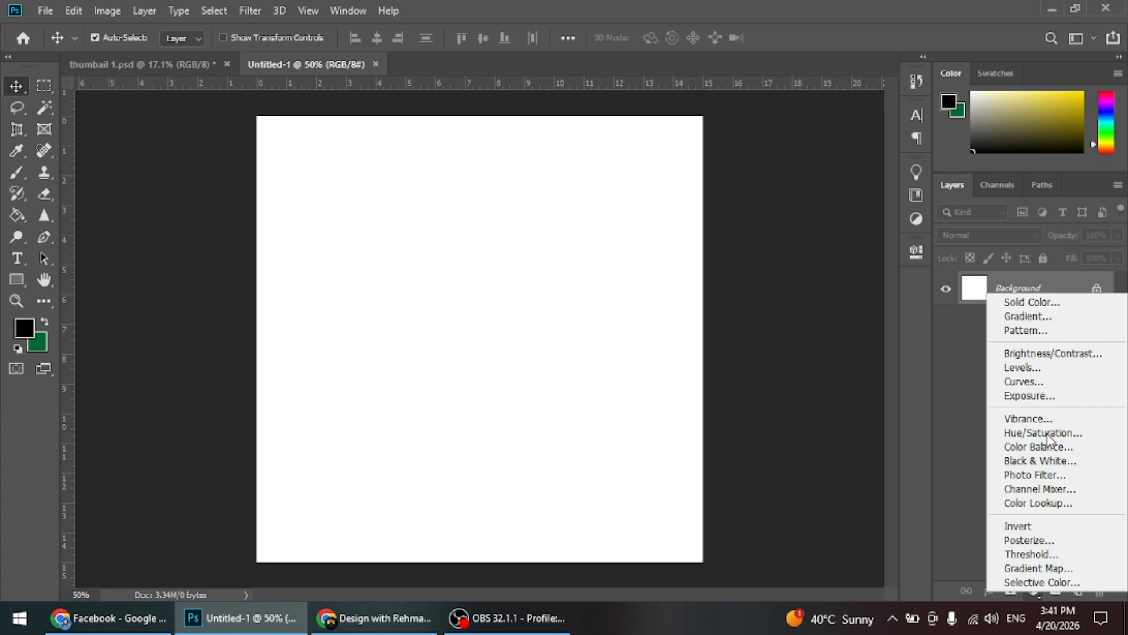
left_click(1045, 309)
type("ff0000")
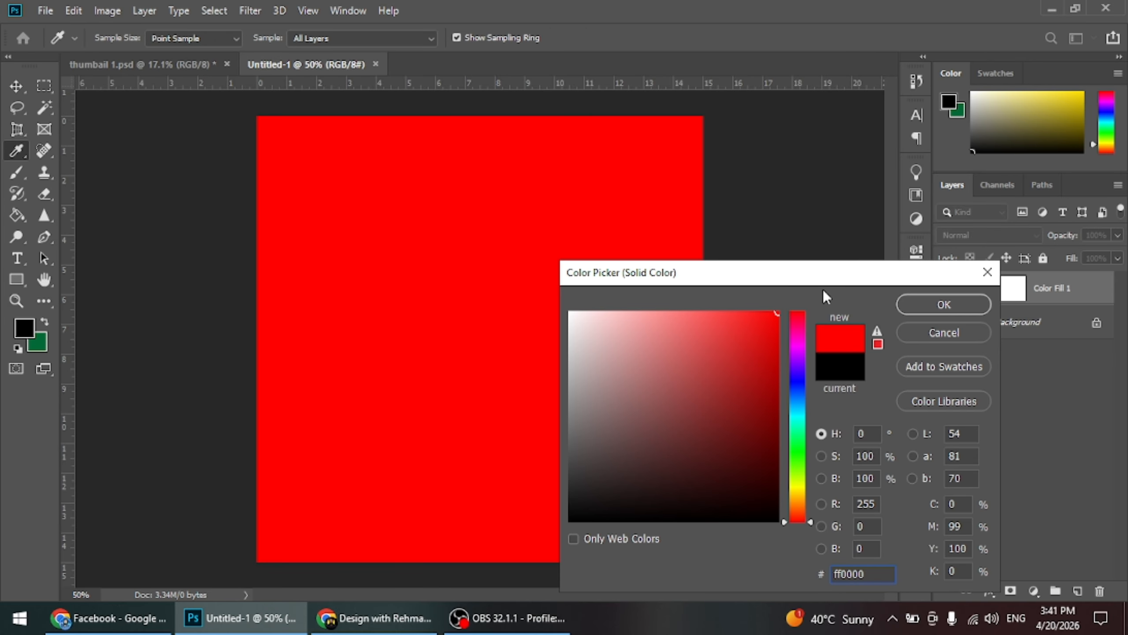
left_click(941, 306)
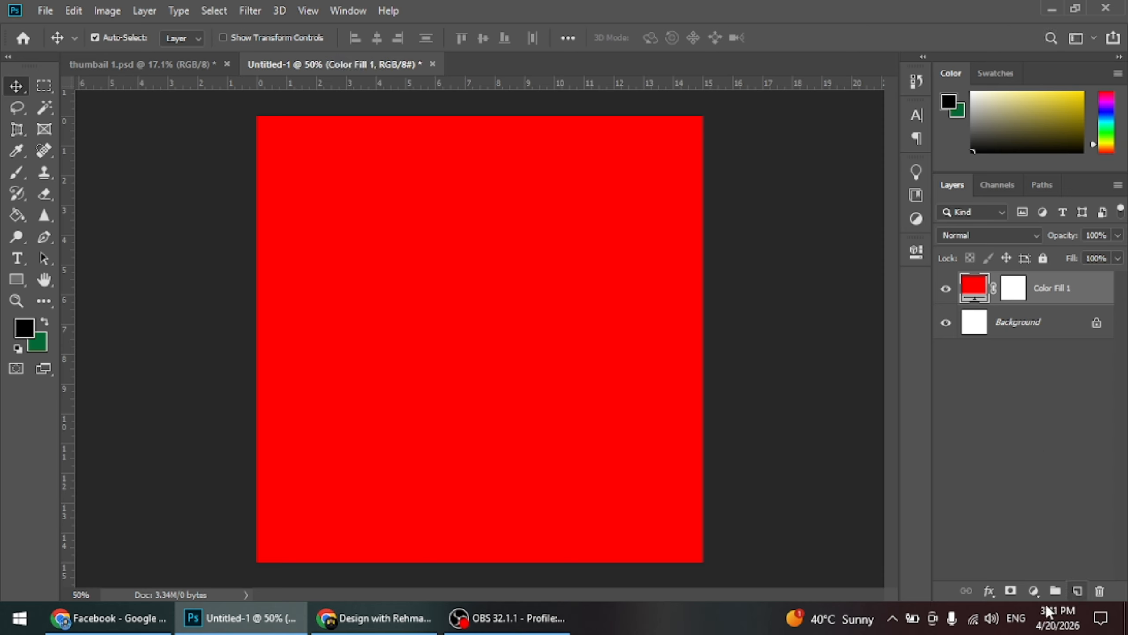
Darken the solid fill layer's colour to a deep red, then lock and unlock the layer
double_click(973, 292)
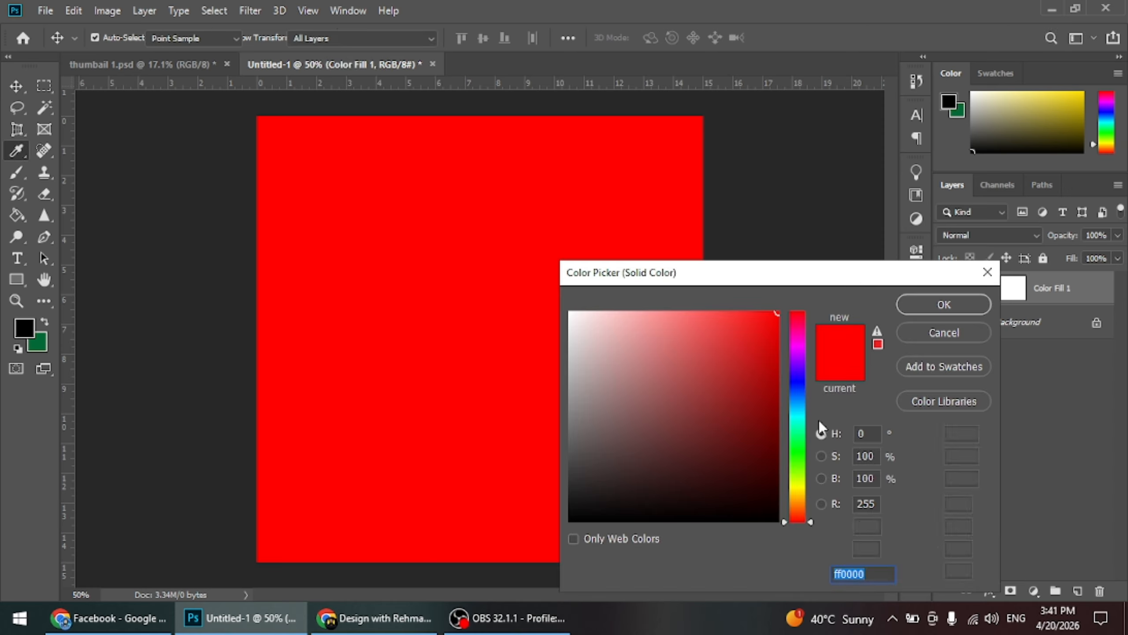
left_click(759, 410)
left_click_drag(759, 410, 763, 420)
left_click(968, 305)
left_click(1042, 258)
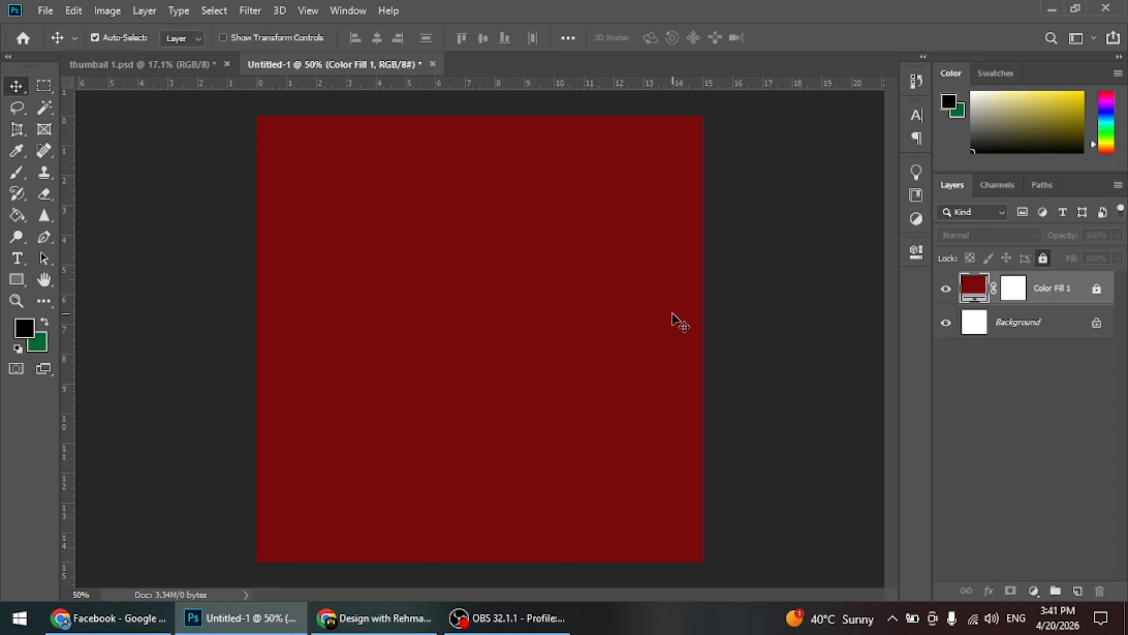
left_click(1099, 288)
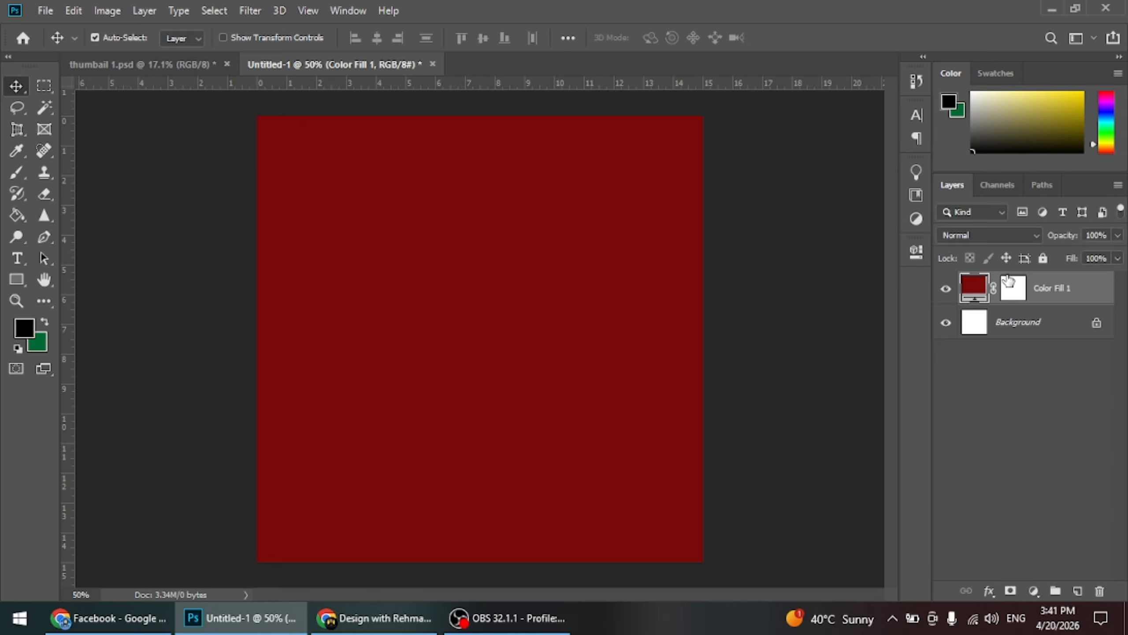
Set the solid fill layer's colour to the dark red 9a0a0a and lock the layer
double_click(985, 289)
mouse_move(567, 471)
left_mouse_down()
mouse_move(565, 442)
mouse_move(567, 490)
left_mouse_up()
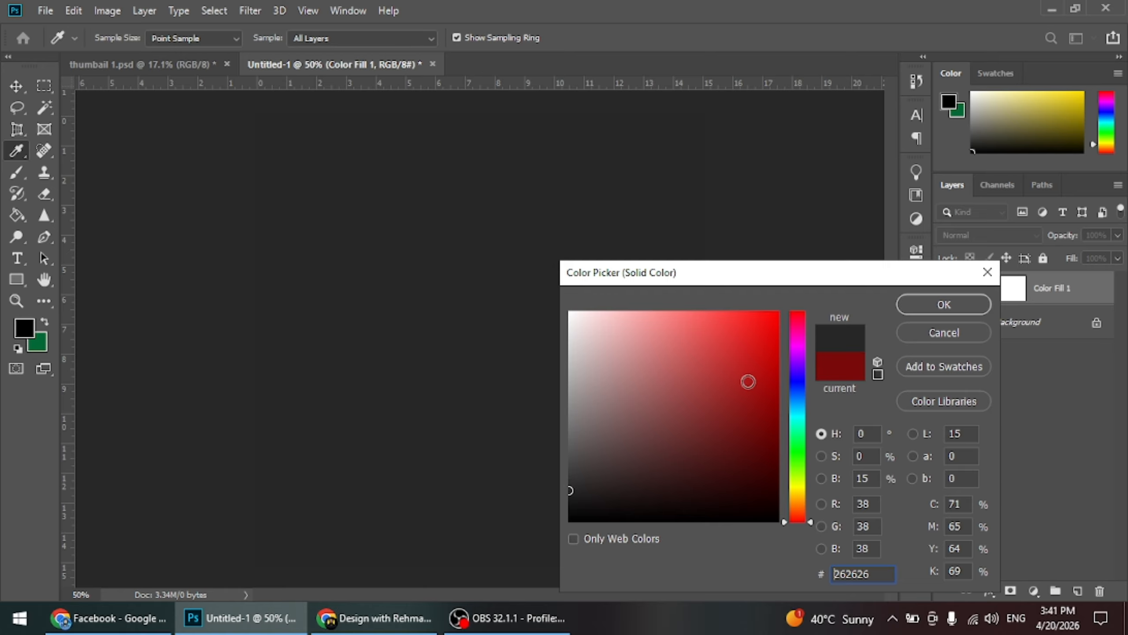
left_click(766, 394)
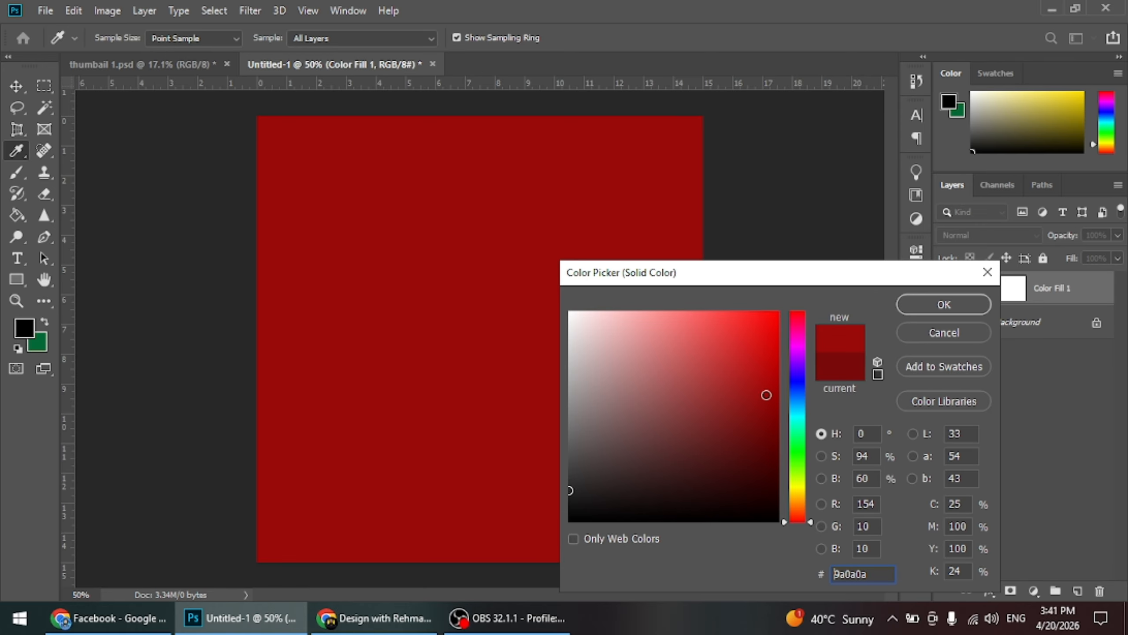
left_click(952, 305)
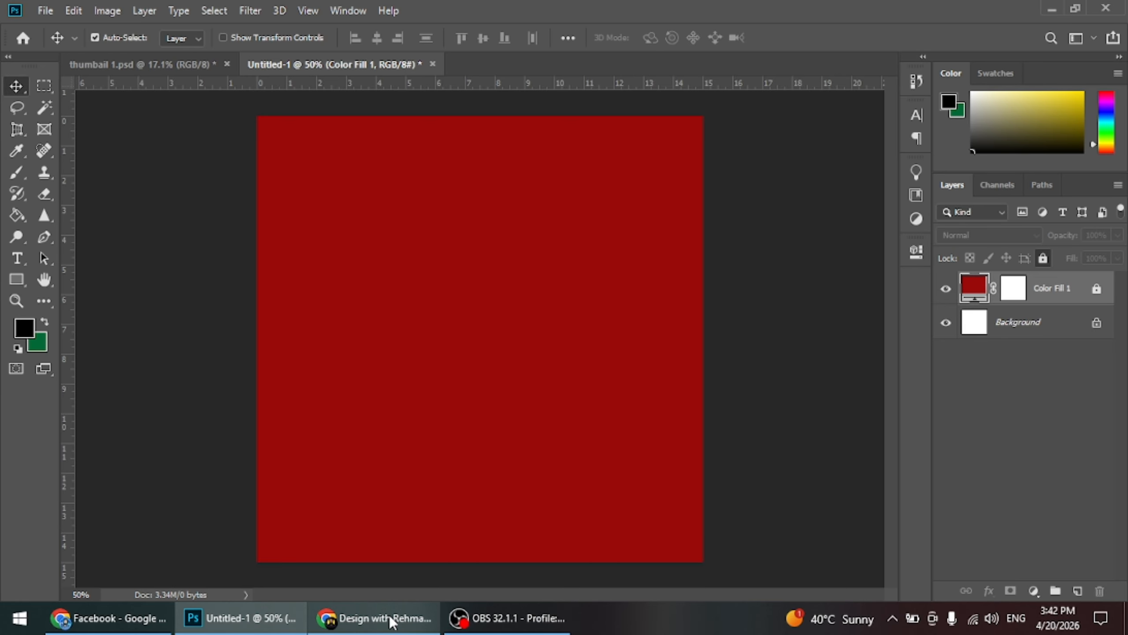
Open the portrait of the seated man in front of the flag from the Downloads folder in Photoshop as its own document
left_click(240, 618)
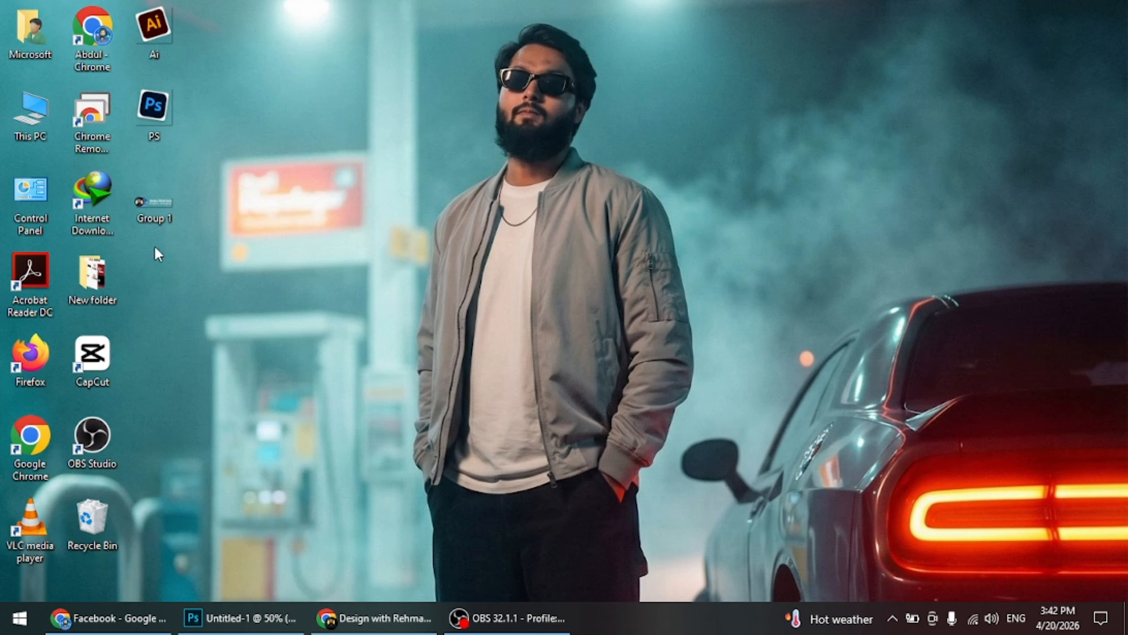
double_click(30, 125)
left_click(54, 137)
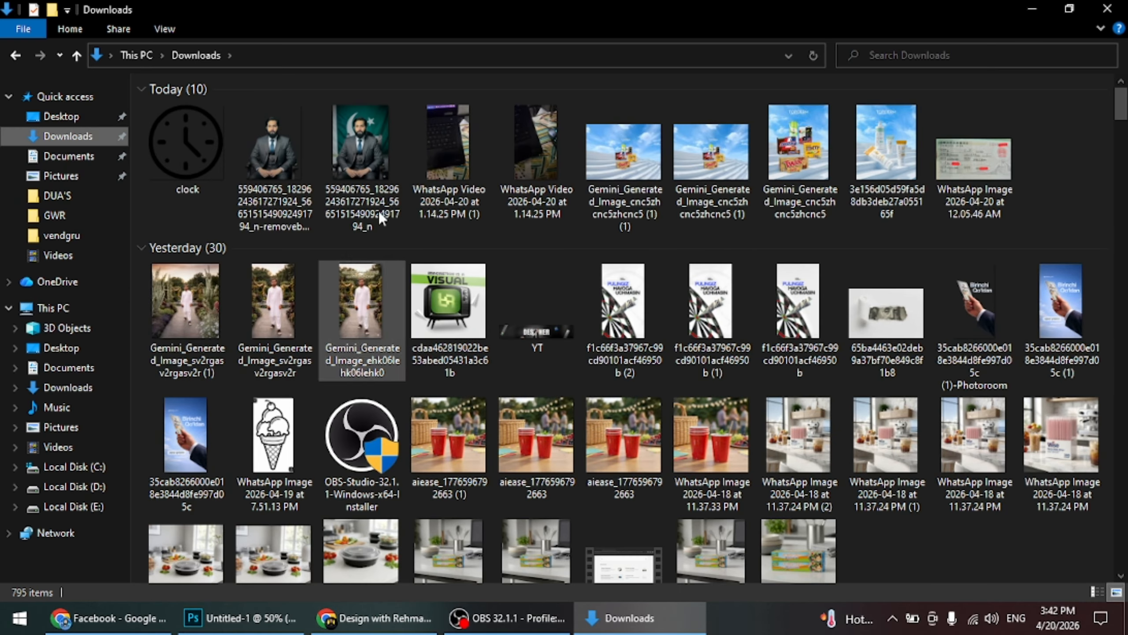
left_click_drag(371, 171, 725, 5)
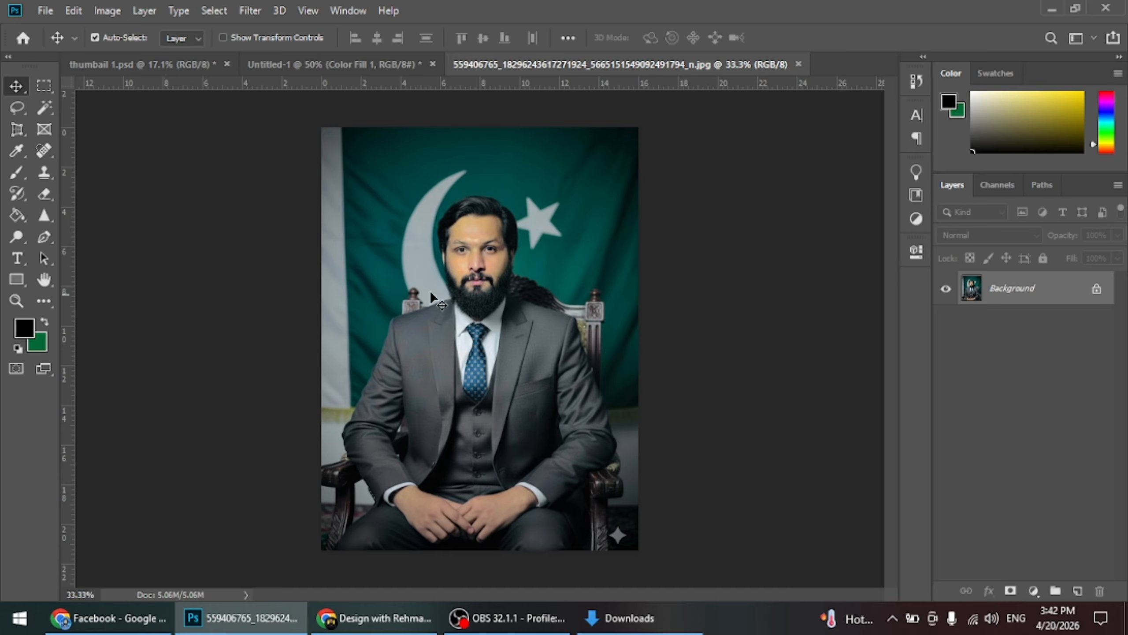
Place the background-removed version of the portrait from Downloads over the original photo, fitted to its canvas
left_click(283, 619)
left_click_drag(291, 142, 630, 341)
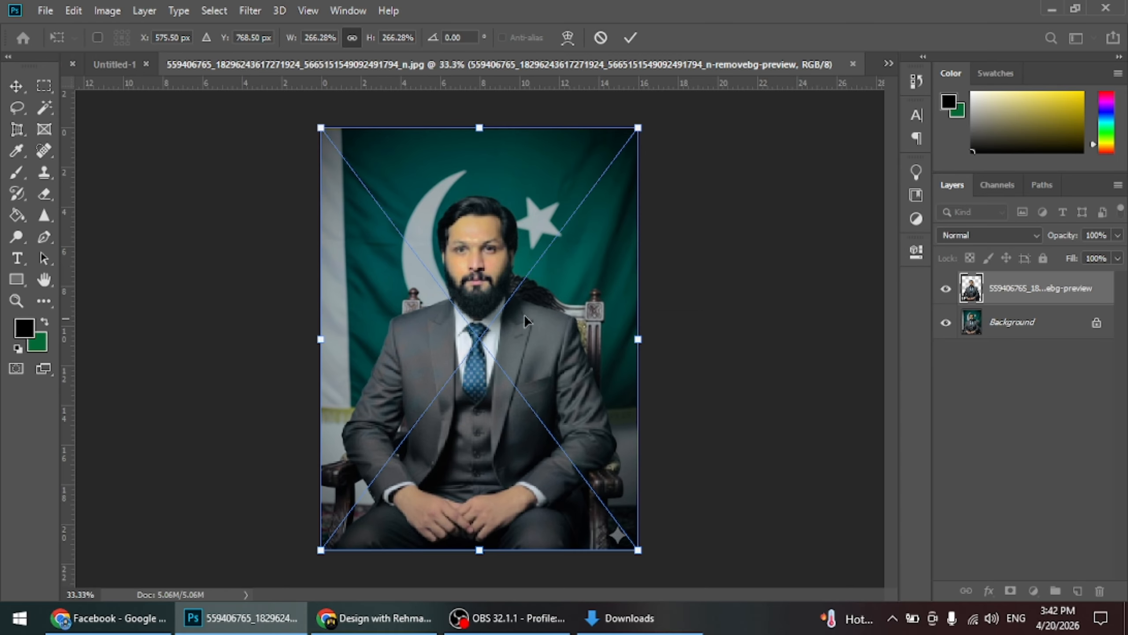
left_click(630, 37)
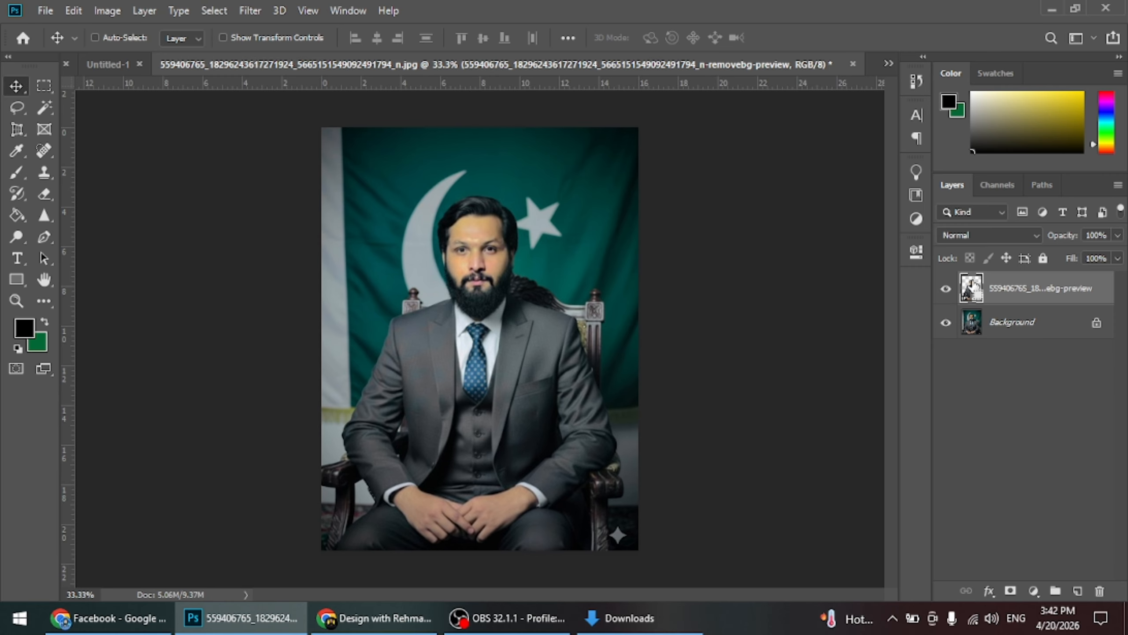
Load the cutout layer's outline as a selection, hide that layer, copy the man from Background to a new layer and hide Background
left_click(971, 286, "ctrl")
left_click(946, 288)
left_click(989, 324)
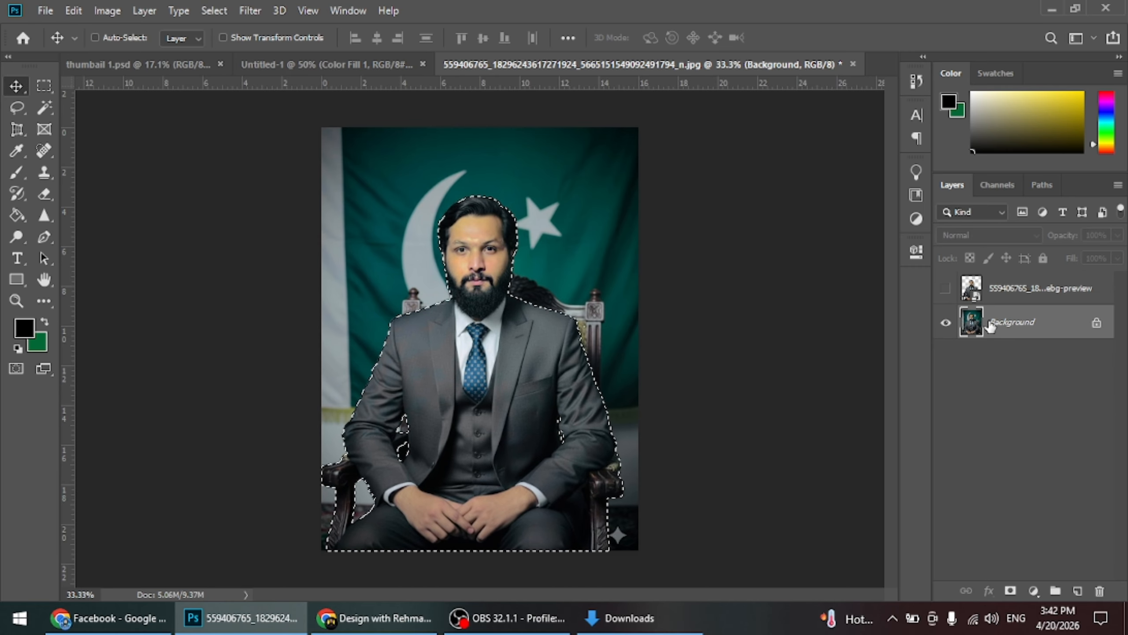
key("ctrl+j")
left_click(946, 356)
Bring the cut-out man into the Untitled-1 document, scale him to 70.19% and centre him along the canvas's lower edge
left_click_drag(547, 323, 570, 352)
left_click_drag(438, 426, 481, 361)
key("ctrl+t")
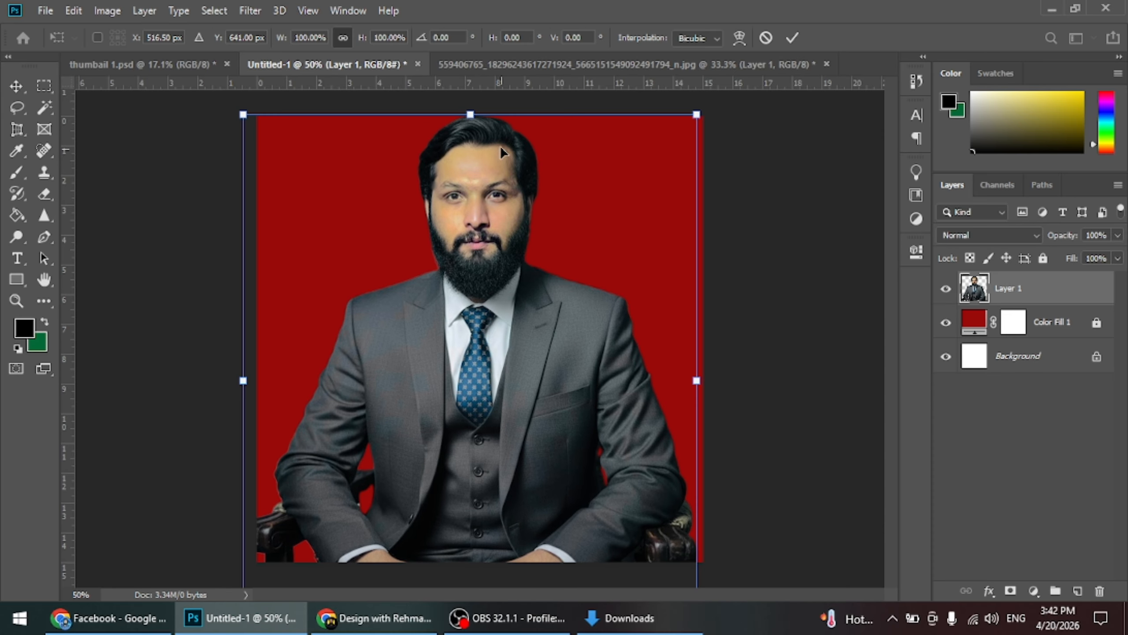
left_click_drag(471, 115, 470, 323)
left_click_drag(458, 480, 468, 396)
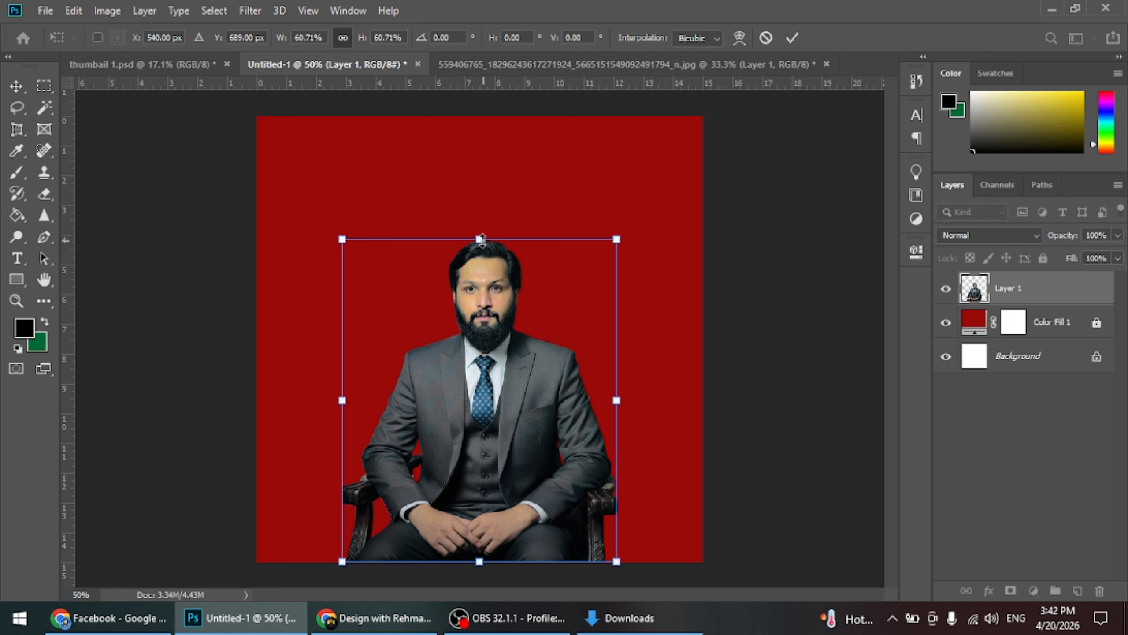
left_click_drag(482, 240, 479, 190)
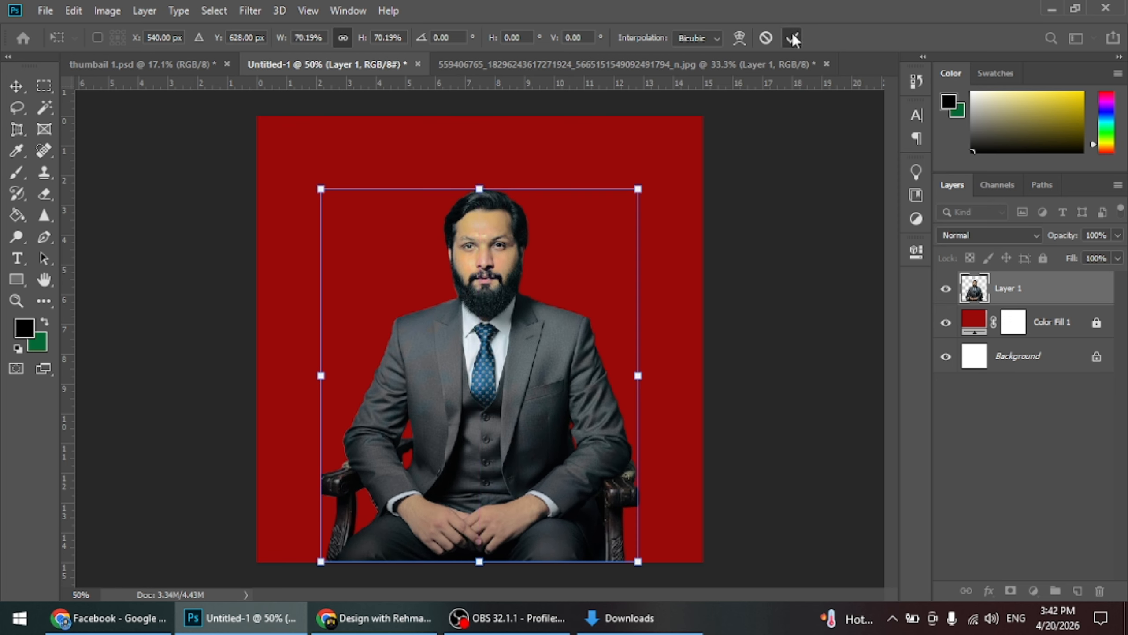
left_click(793, 39)
left_click_drag(511, 380, 509, 380)
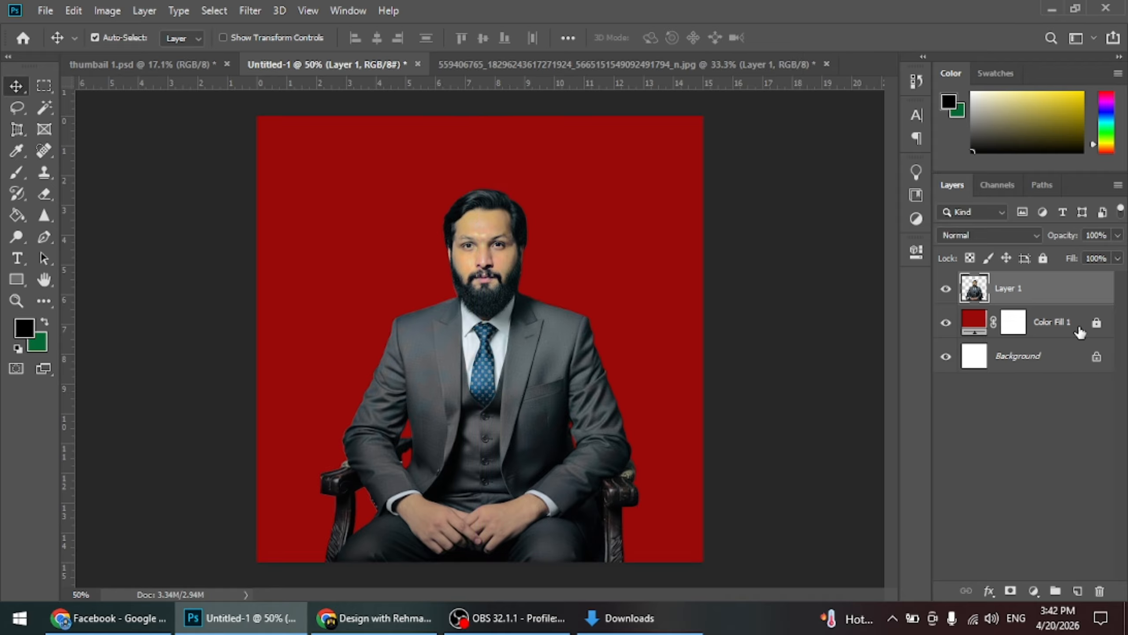
Recolour the Color Fill 1 background with the near-black #050d10 sampled from the man's beard, and lock that layer
double_click(980, 326)
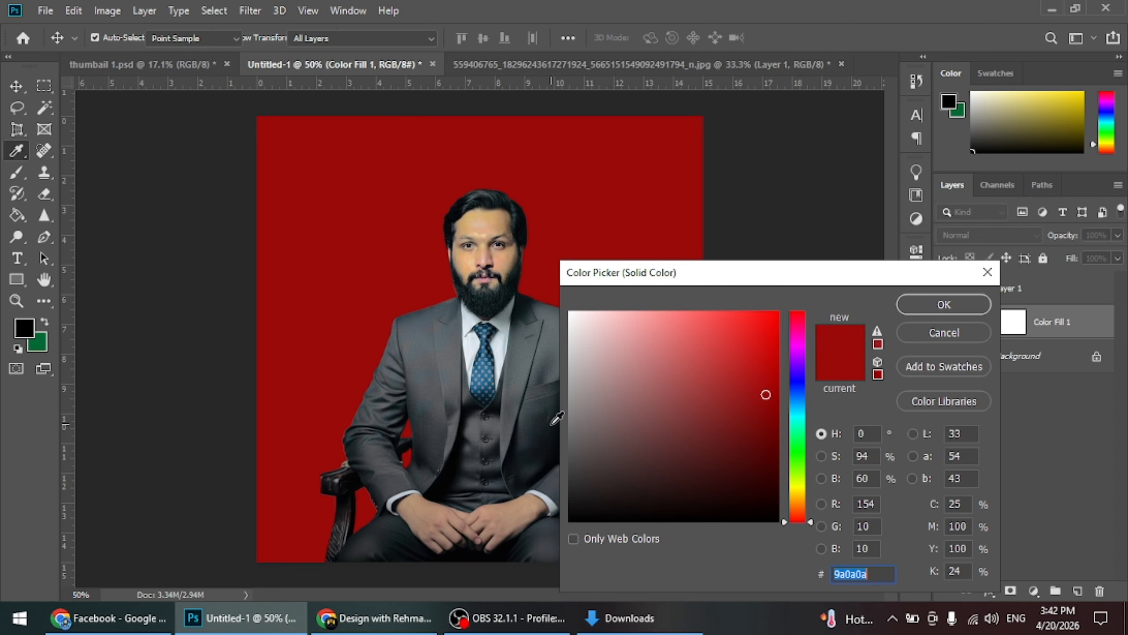
left_click(538, 444)
left_click(495, 434)
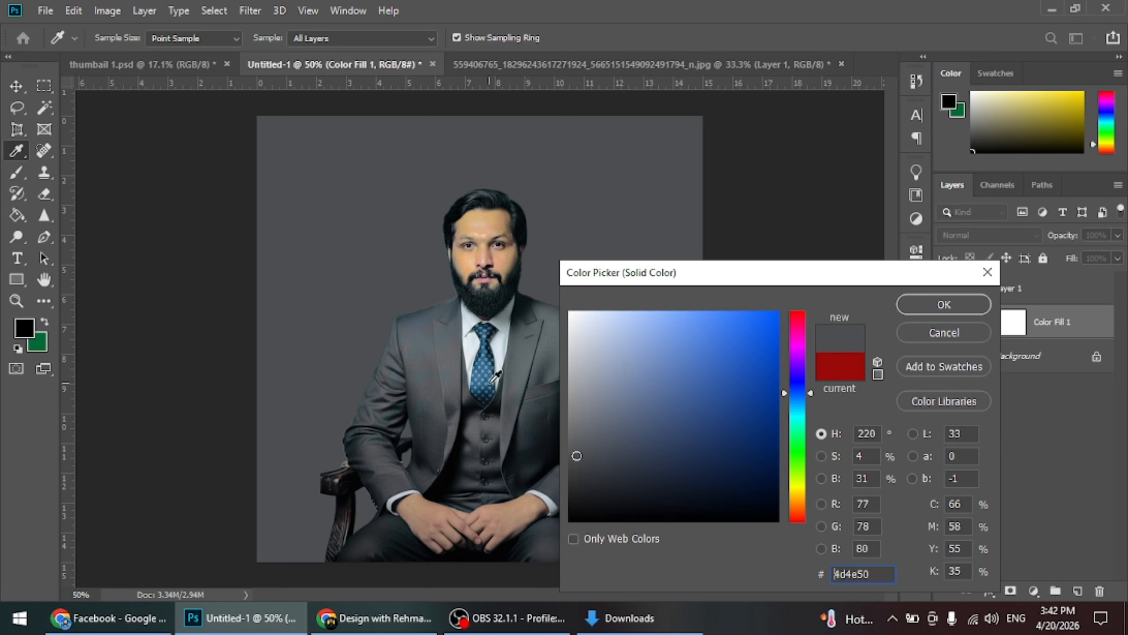
left_click(488, 372)
left_click(484, 364)
left_click(486, 359)
left_click(513, 291)
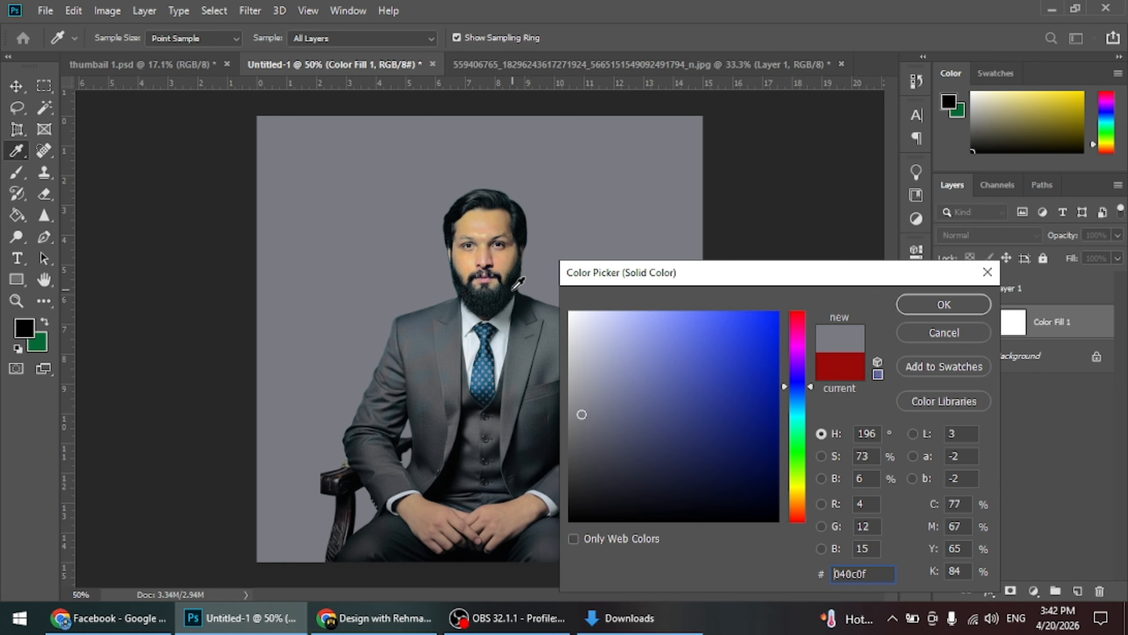
left_click(533, 341)
left_click(530, 341)
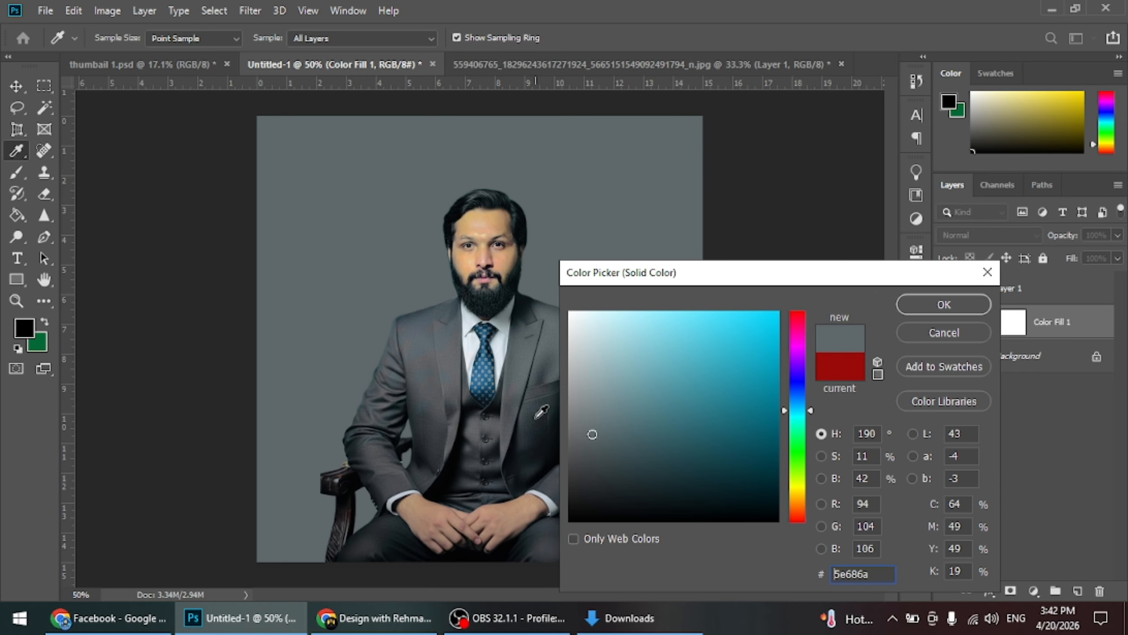
left_click(537, 444)
left_click(382, 539)
left_click(380, 523)
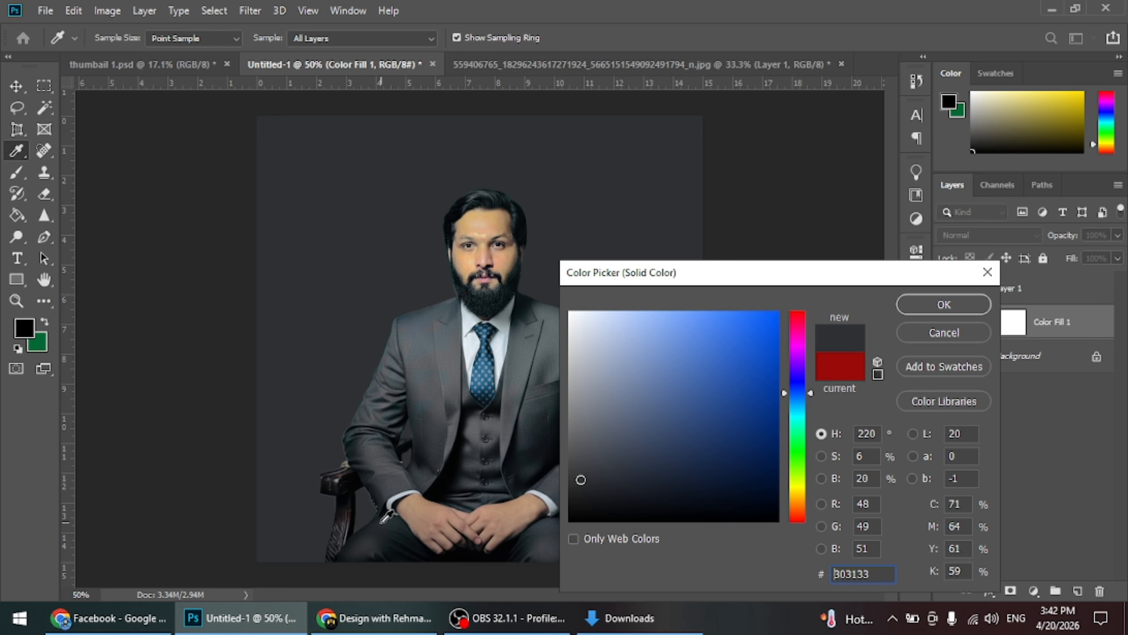
left_click(380, 524)
left_click(514, 197)
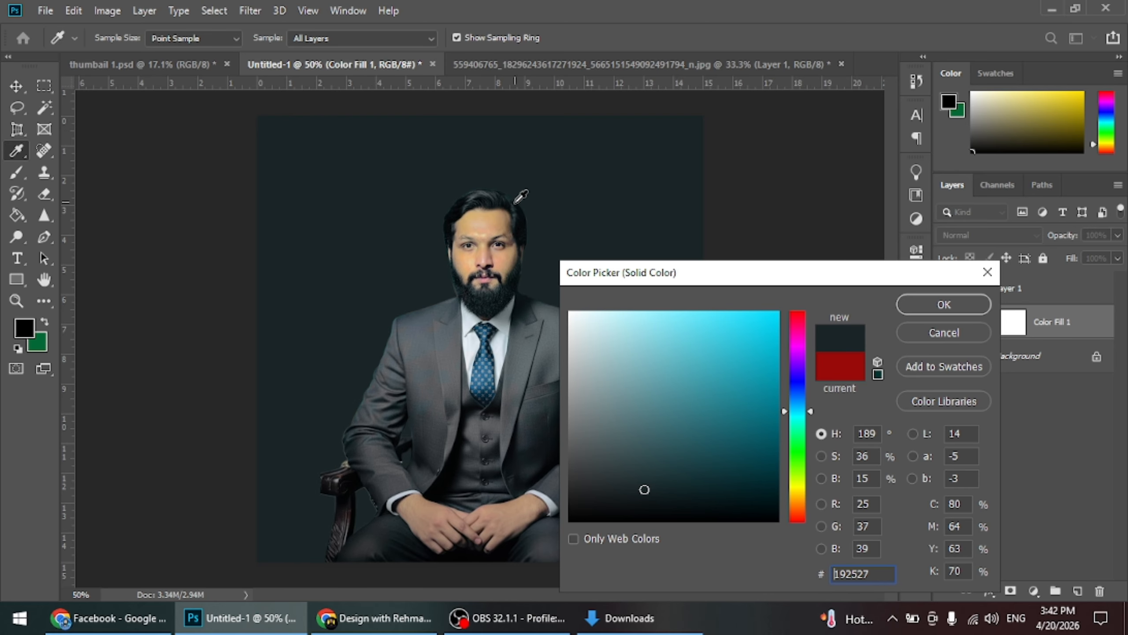
left_click(515, 226)
left_click(515, 272)
left_click(515, 290)
left_click(512, 291)
left_click(511, 297)
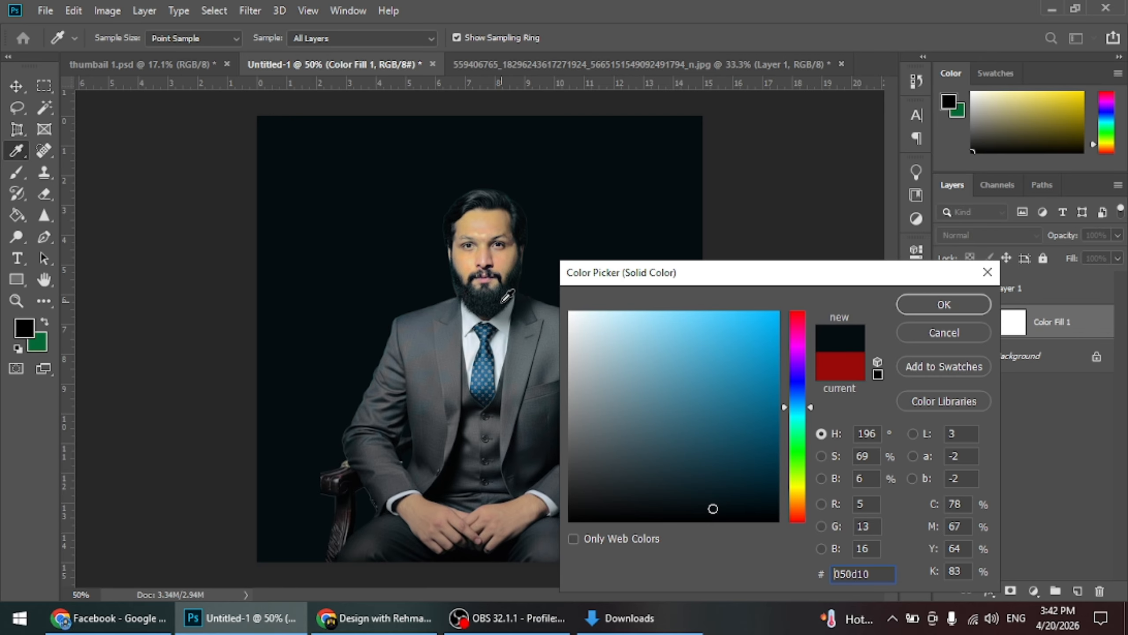
left_click(929, 311)
key("v")
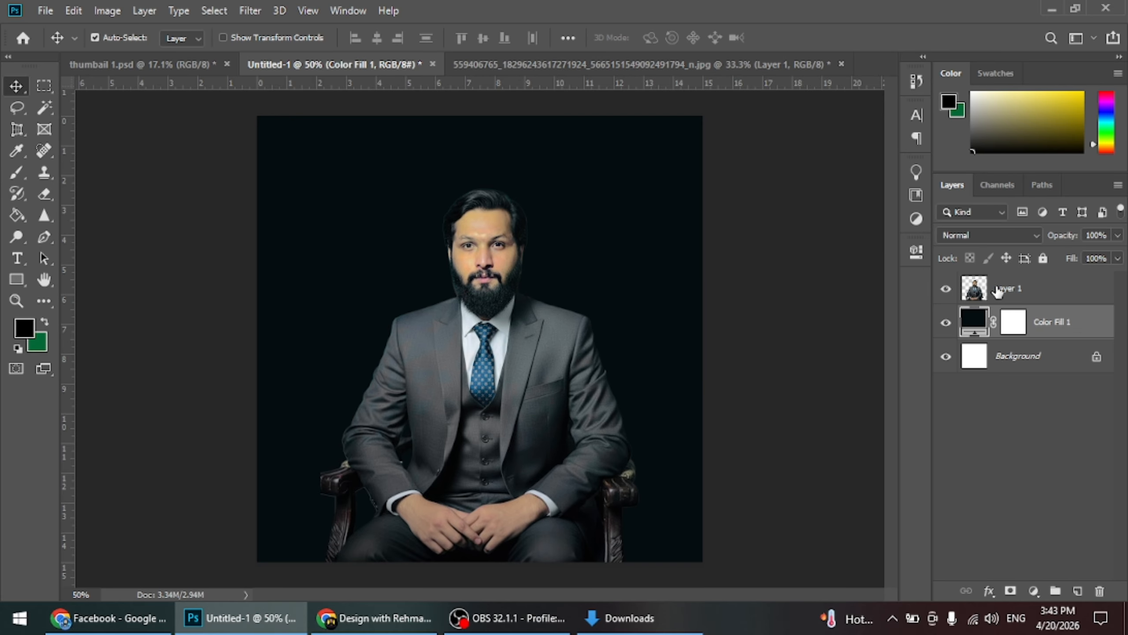
left_click(1043, 257)
Scale the cut-out man down to 82.08%, keeping him centred on the canvas's lower edge
left_click(496, 251)
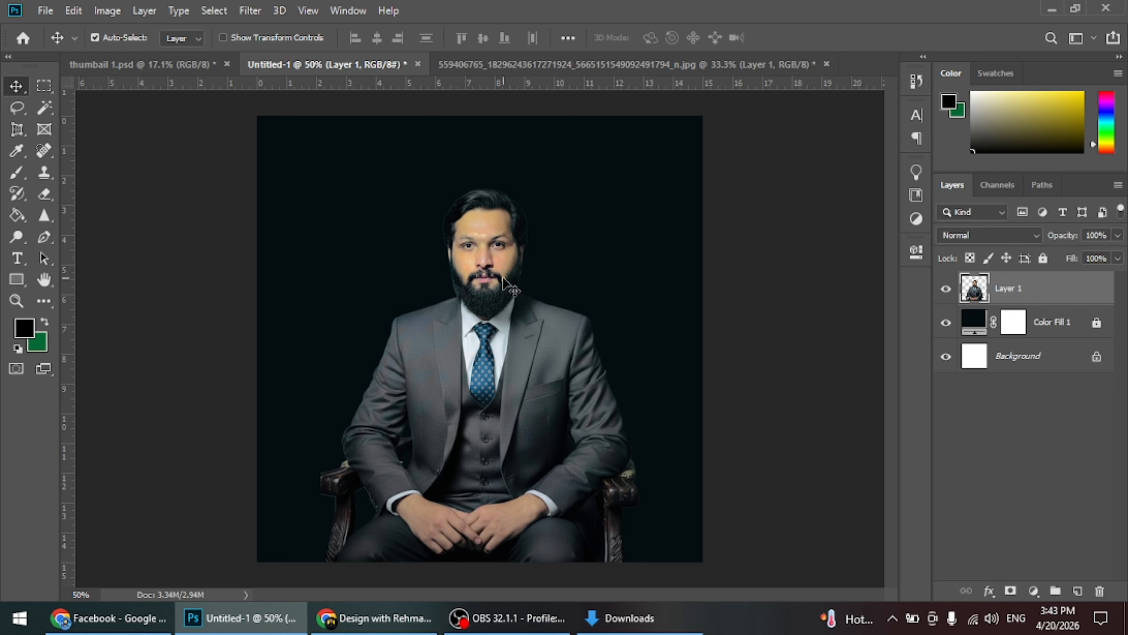
key("ctrl+t")
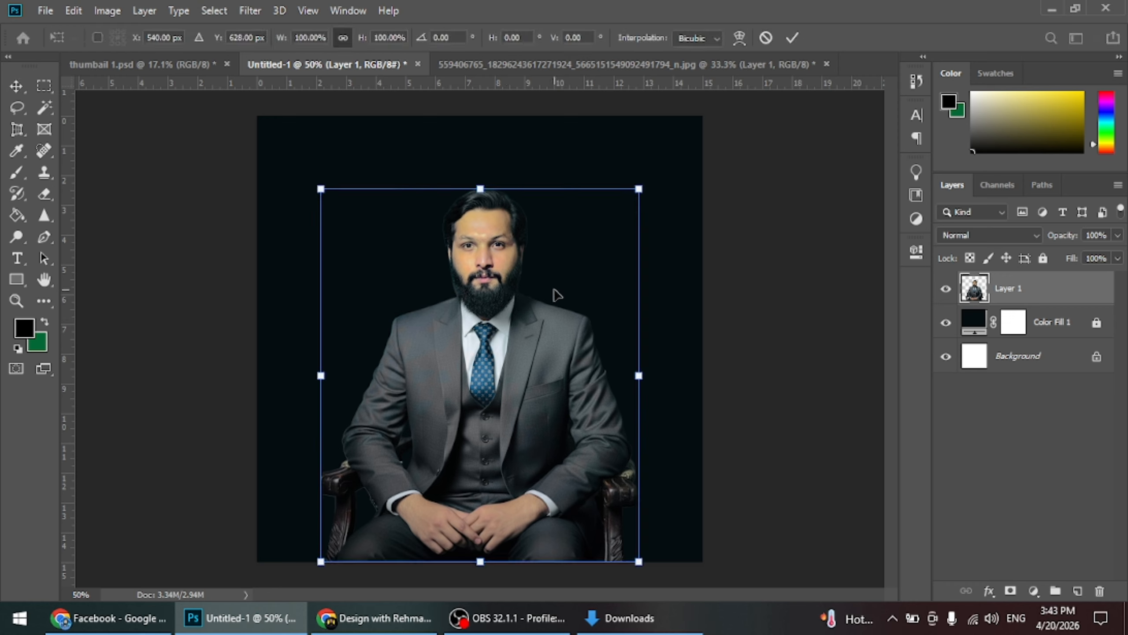
left_click_drag(480, 183, 481, 251)
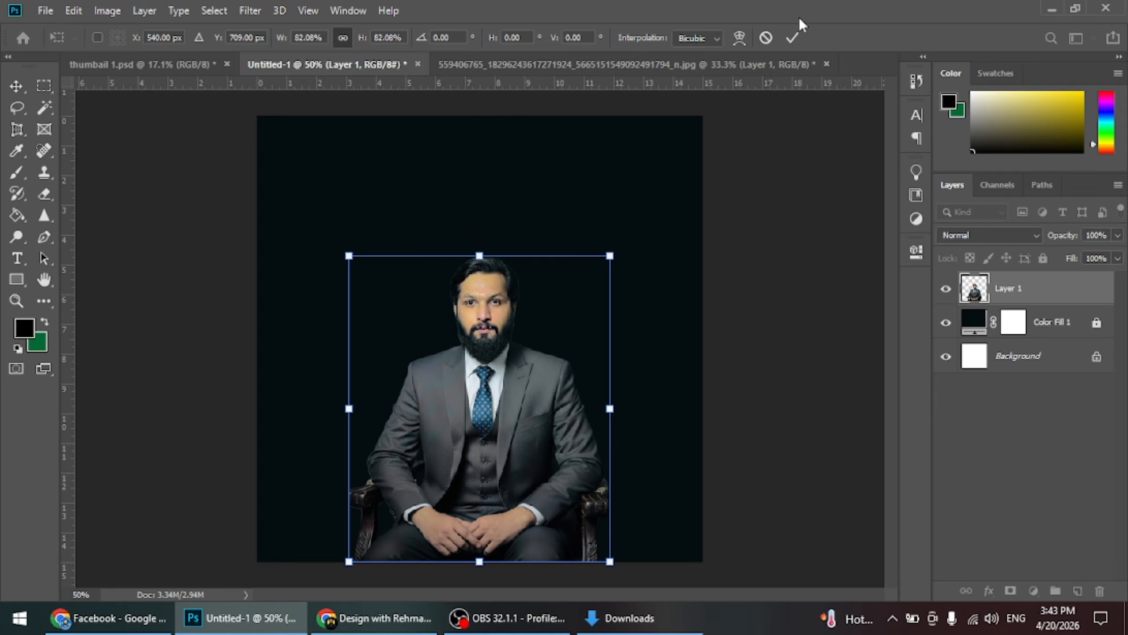
left_click(792, 37)
left_click(750, 315)
left_click(493, 383)
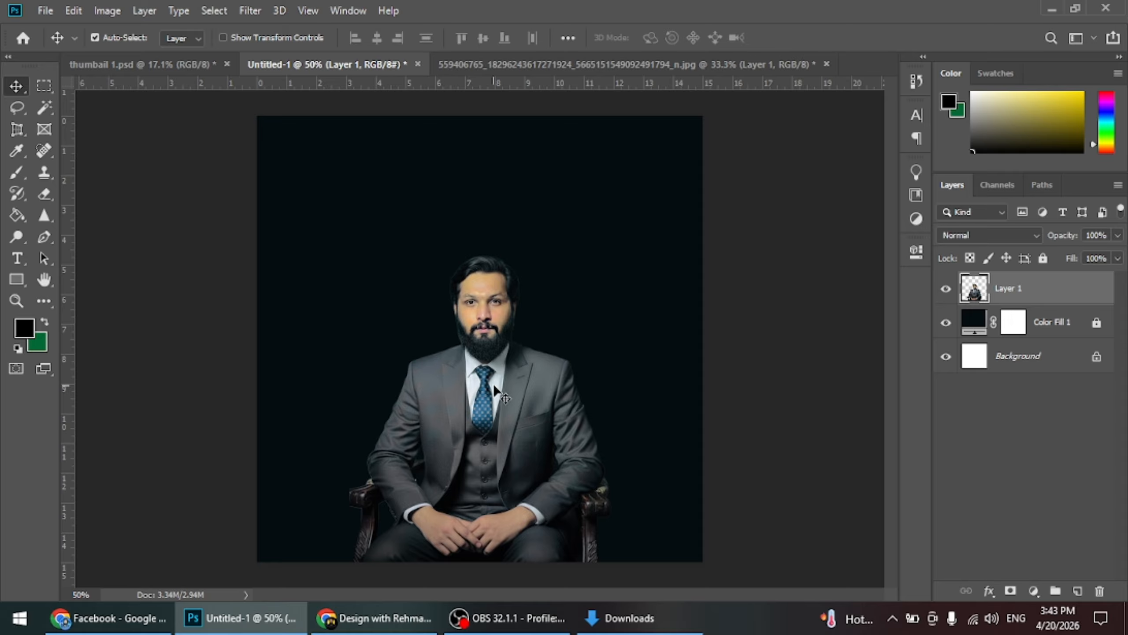
Switch to Chrome, open Pinterest in a new tab and search for "office pic"
left_click(164, 614)
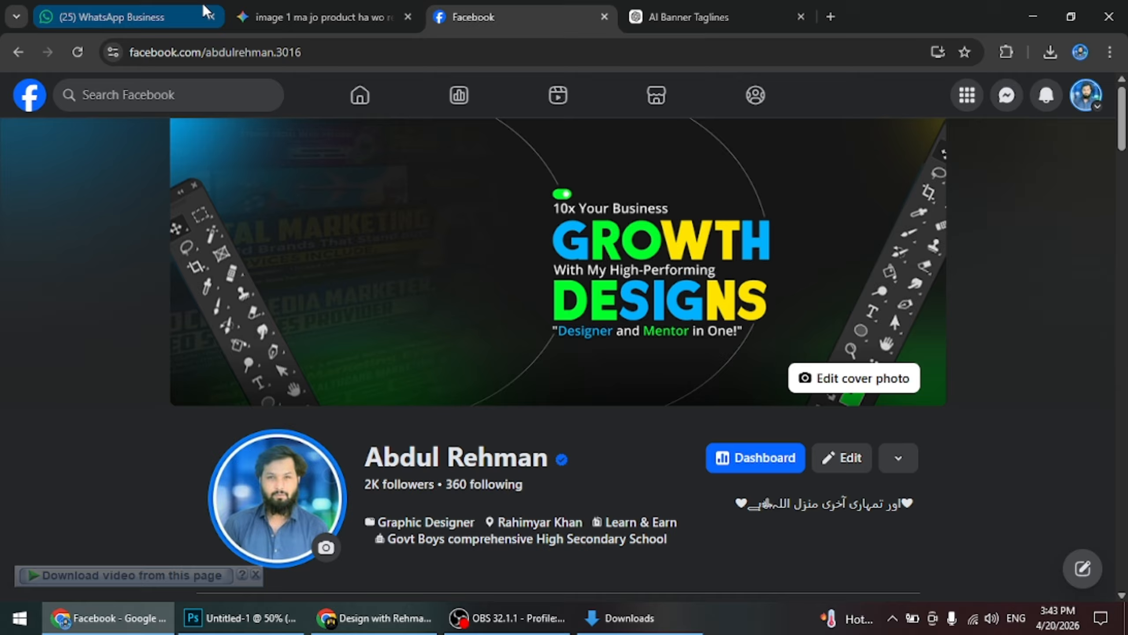
left_click(830, 18)
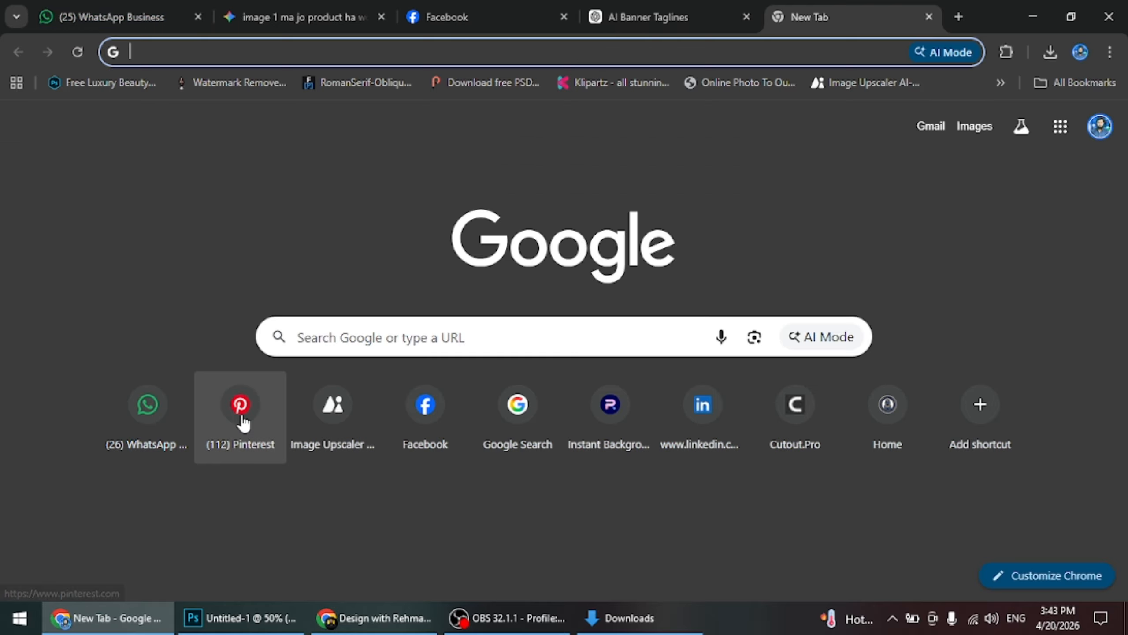
left_click(245, 415)
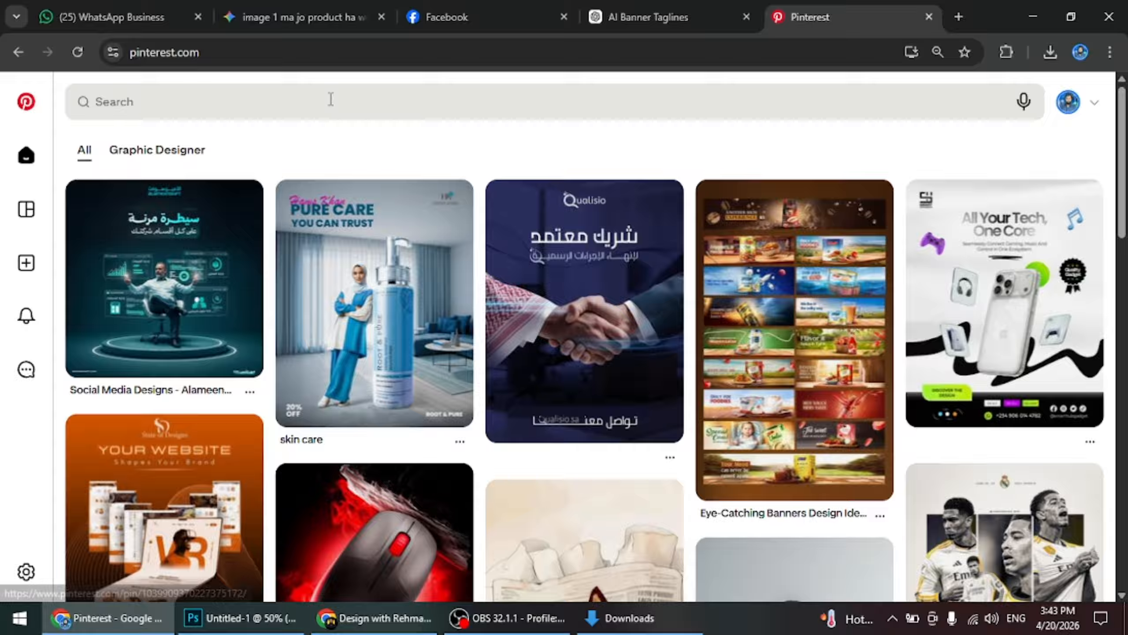
left_click(333, 96)
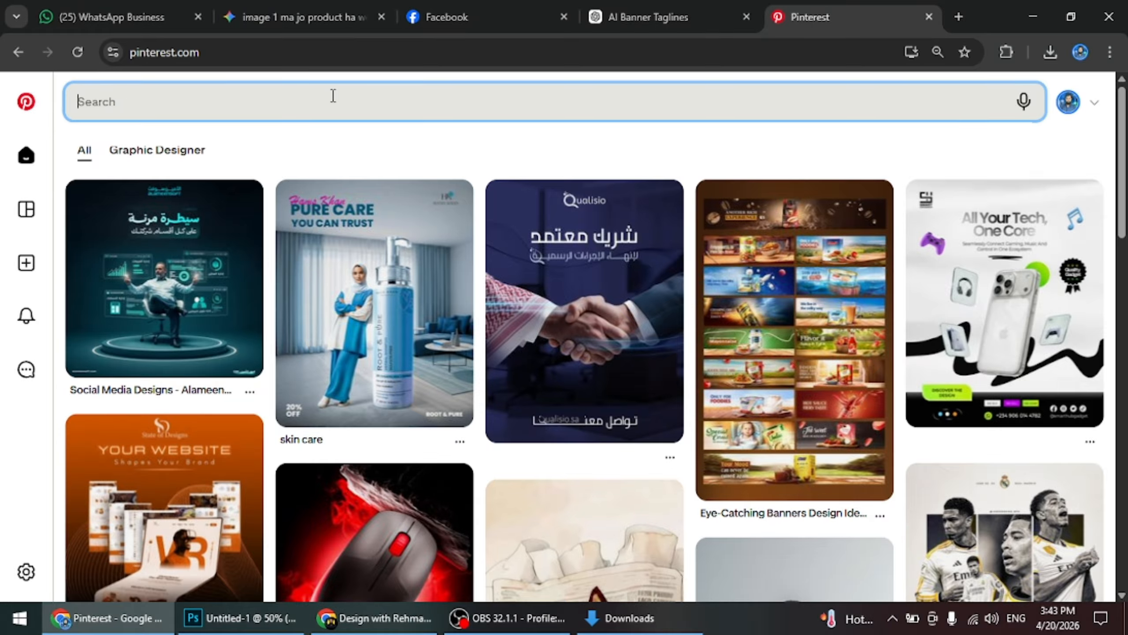
type("offi")
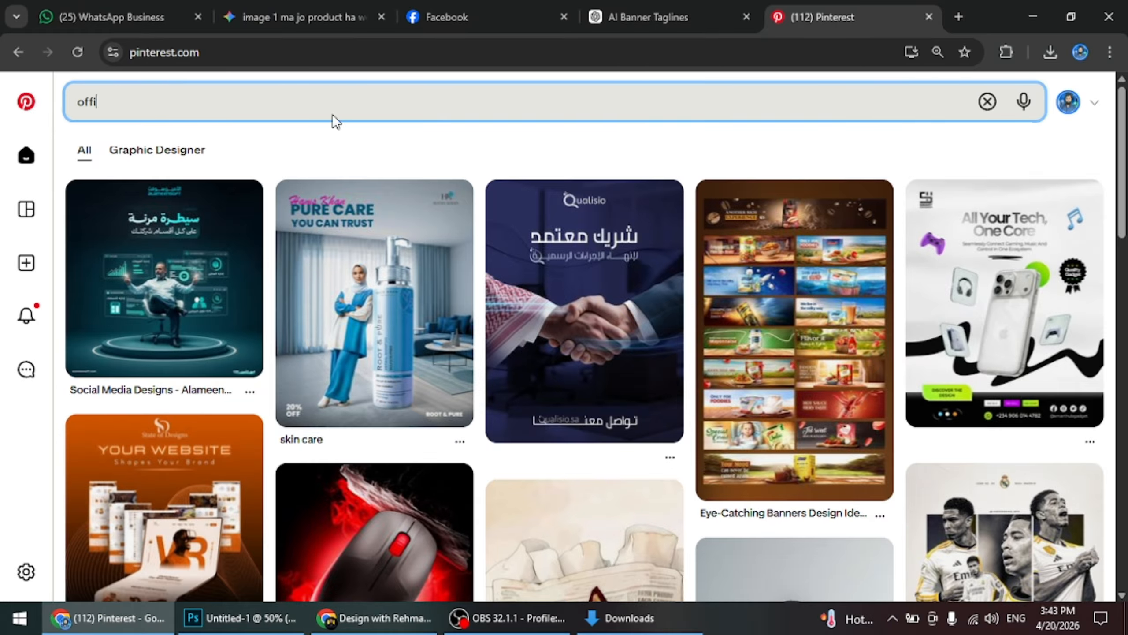
type("ce pic")
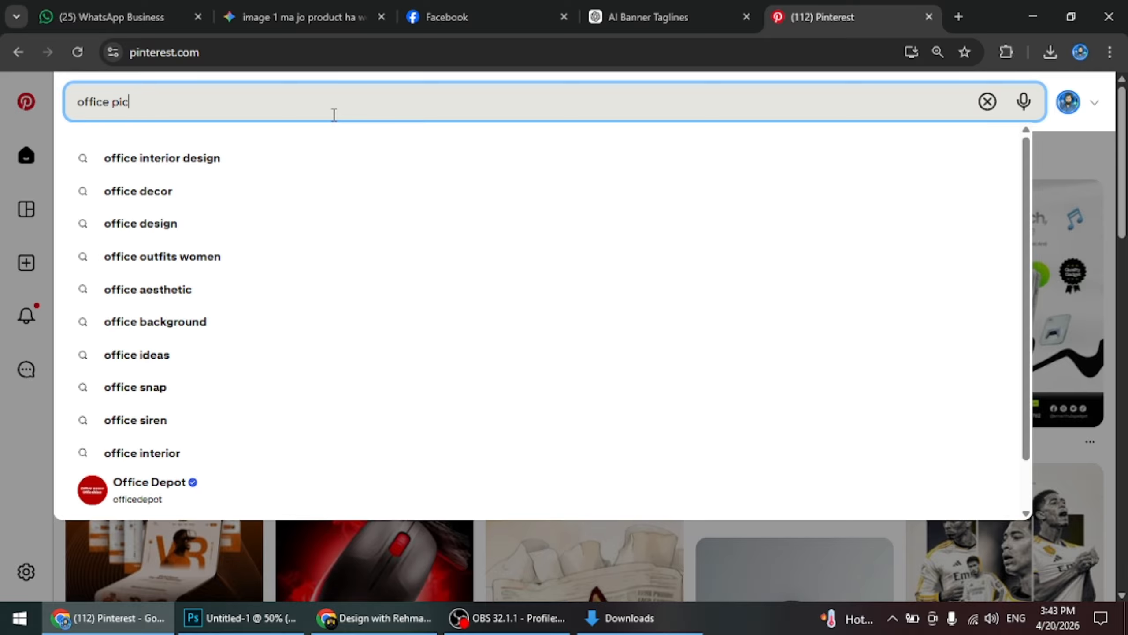
key("Return")
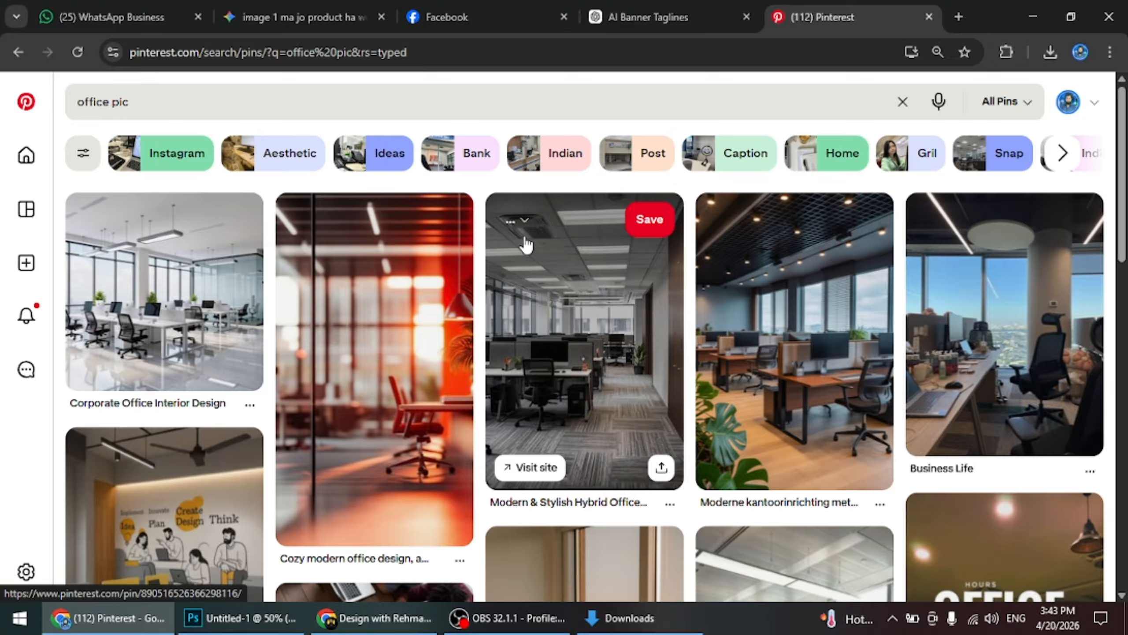
Open the red-toned "Cozy modern office design" pin and save its image to Downloads as a JPEG
left_click(366, 358)
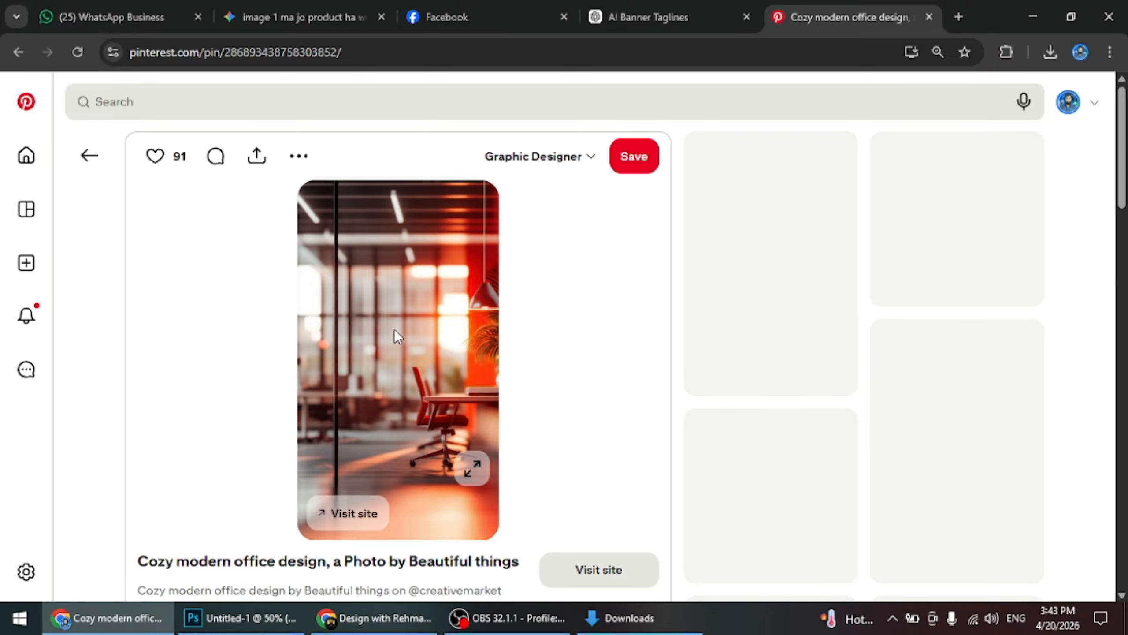
right_click(426, 266)
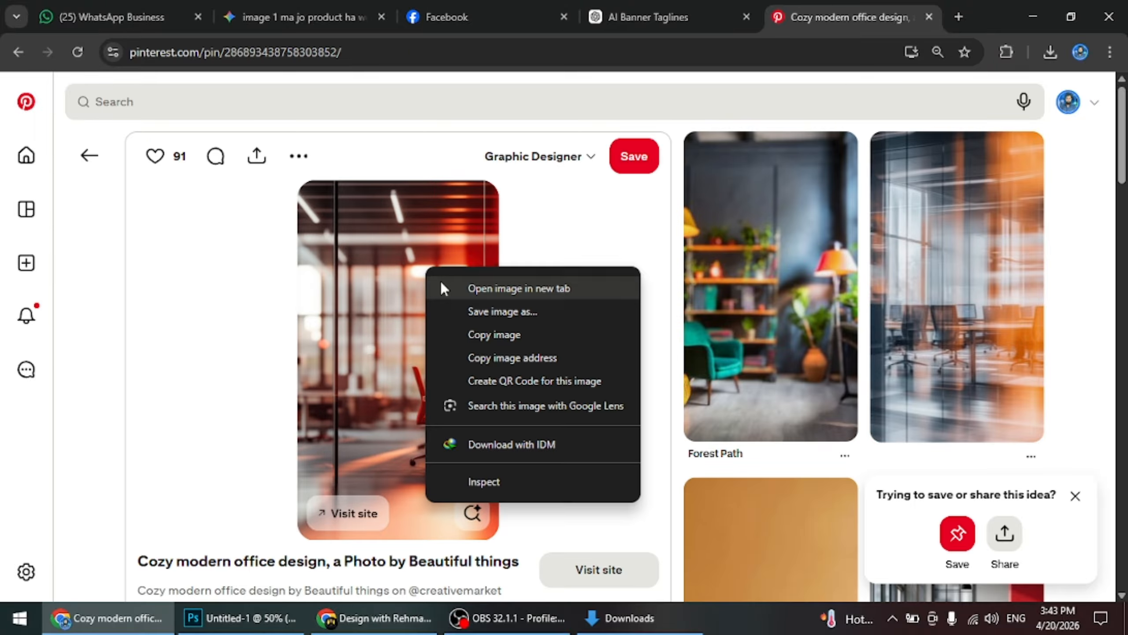
left_click(471, 311)
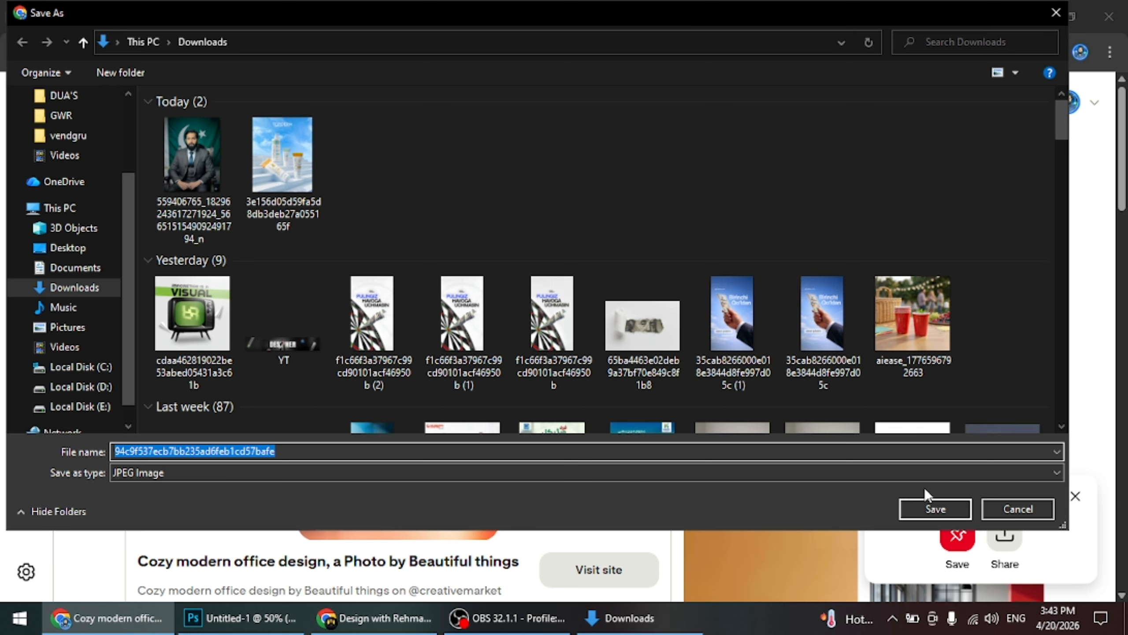
left_click(921, 498)
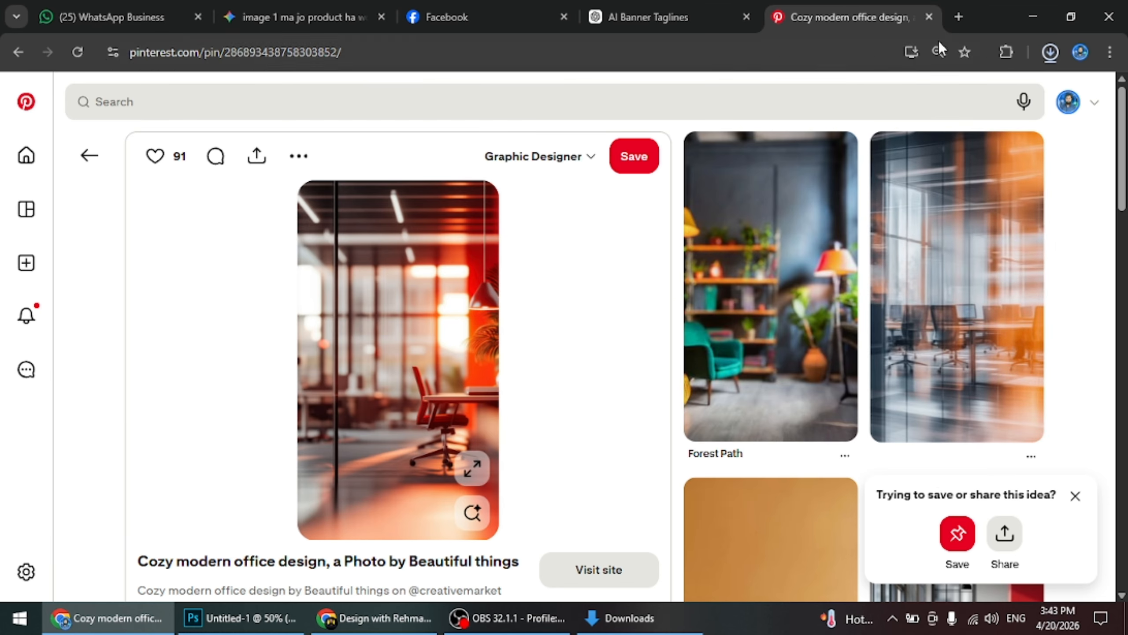
Place the downloaded office photo into Untitled-1 in Photoshop at about 90% scale, filling the canvas, directly beneath the man's layer
left_click(1006, 92)
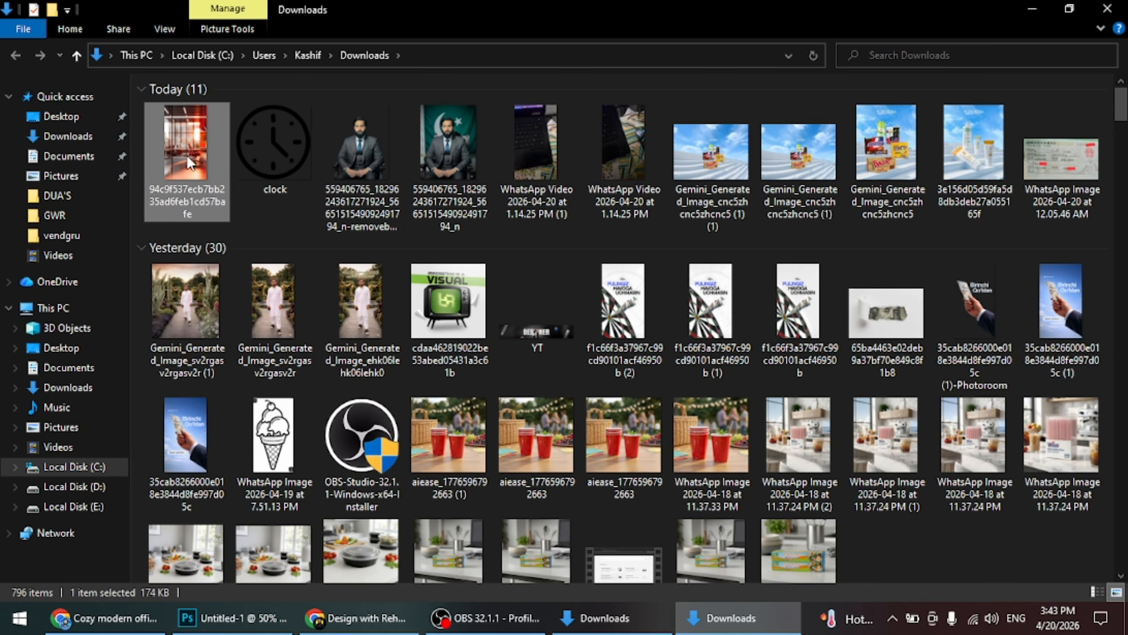
left_click_drag(187, 156, 564, 423)
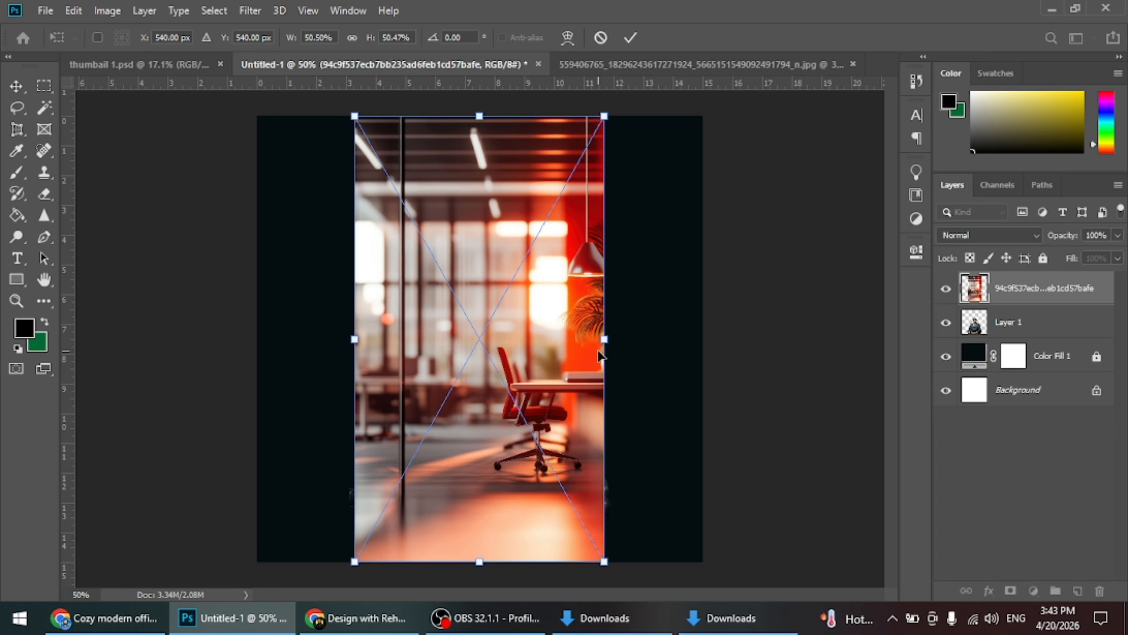
left_click_drag(600, 339, 691, 356)
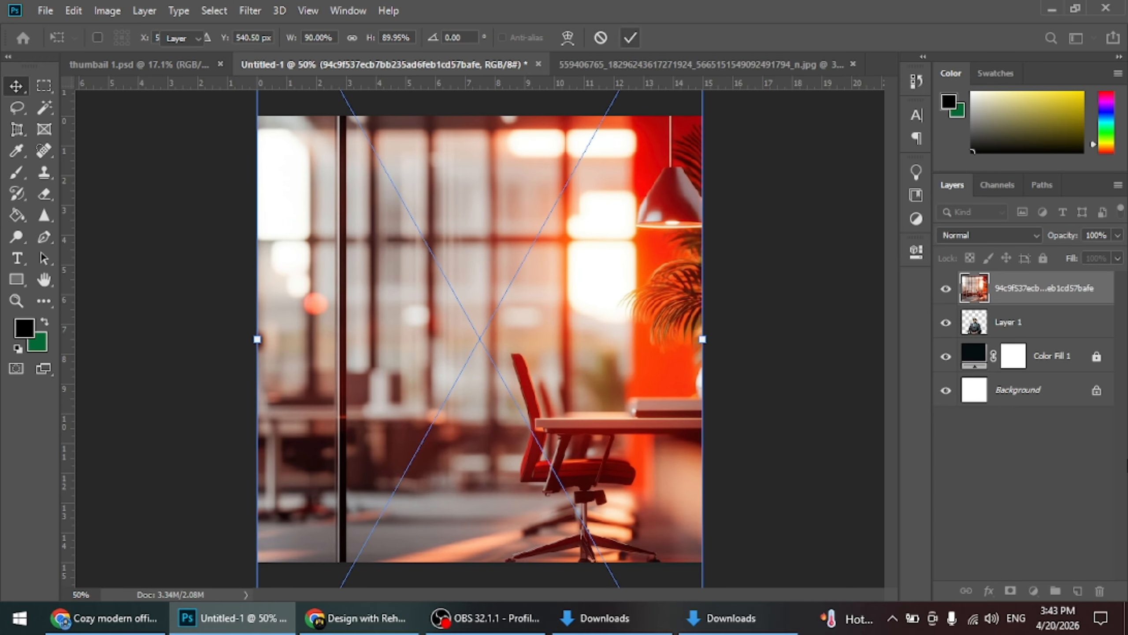
left_click(630, 39)
left_click_drag(1080, 331, 1062, 346)
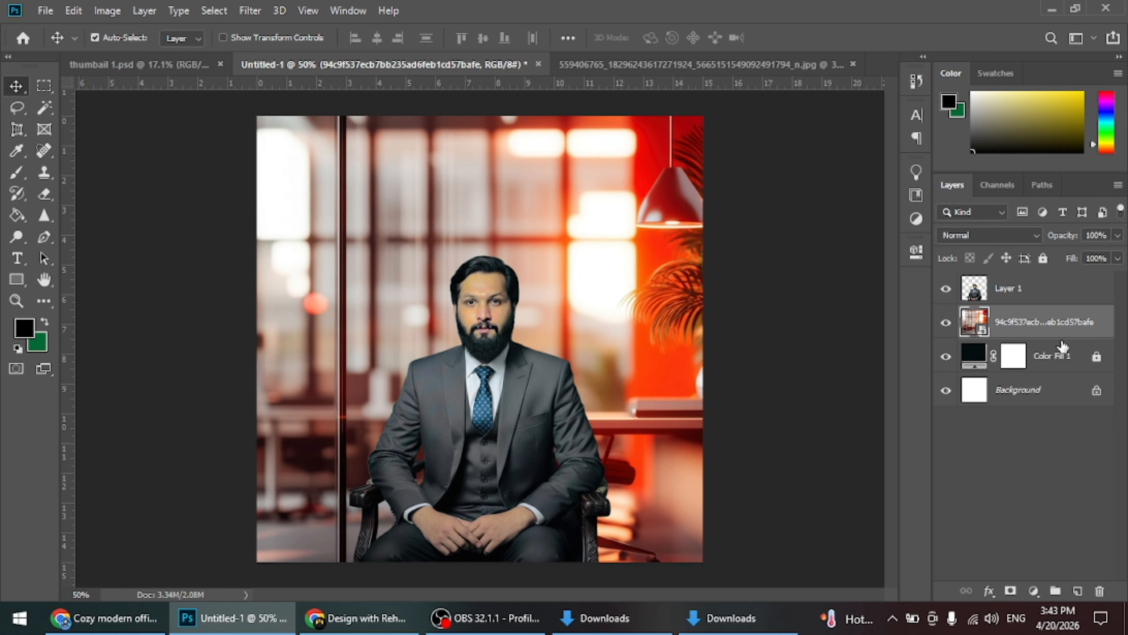
Lower the office photo layer's opacity to 25% and lock the layer
left_click(1117, 234)
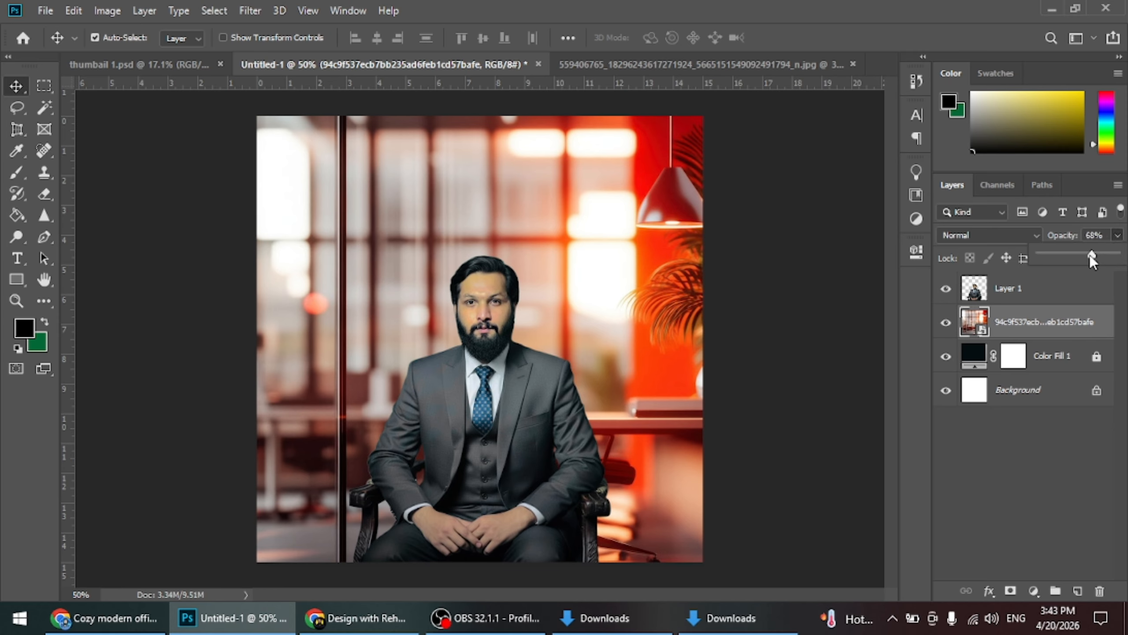
left_click_drag(1090, 254, 1061, 254)
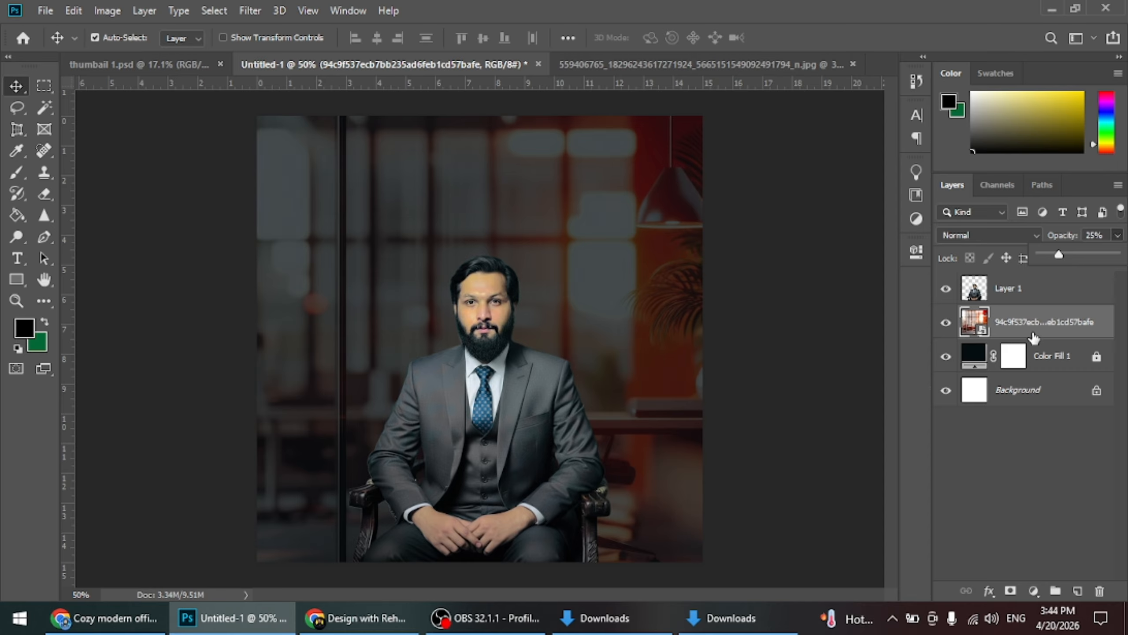
left_click(1032, 335)
left_click(1042, 258)
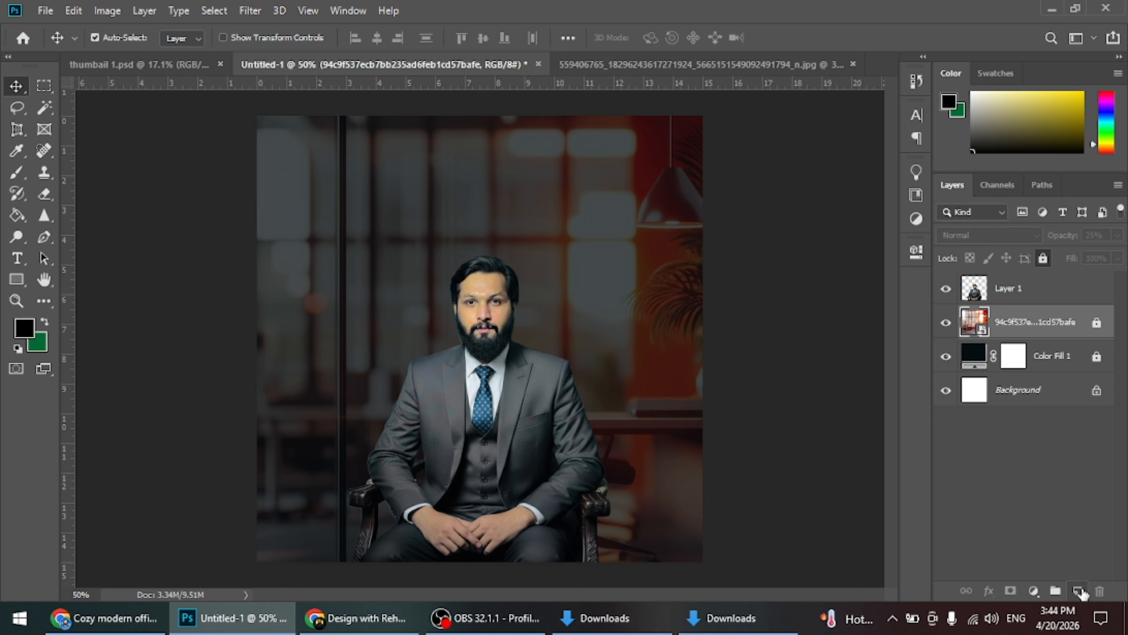
Add an empty layer above the office photo and set the foreground colour to pure red, #ff0000
left_click(1079, 589)
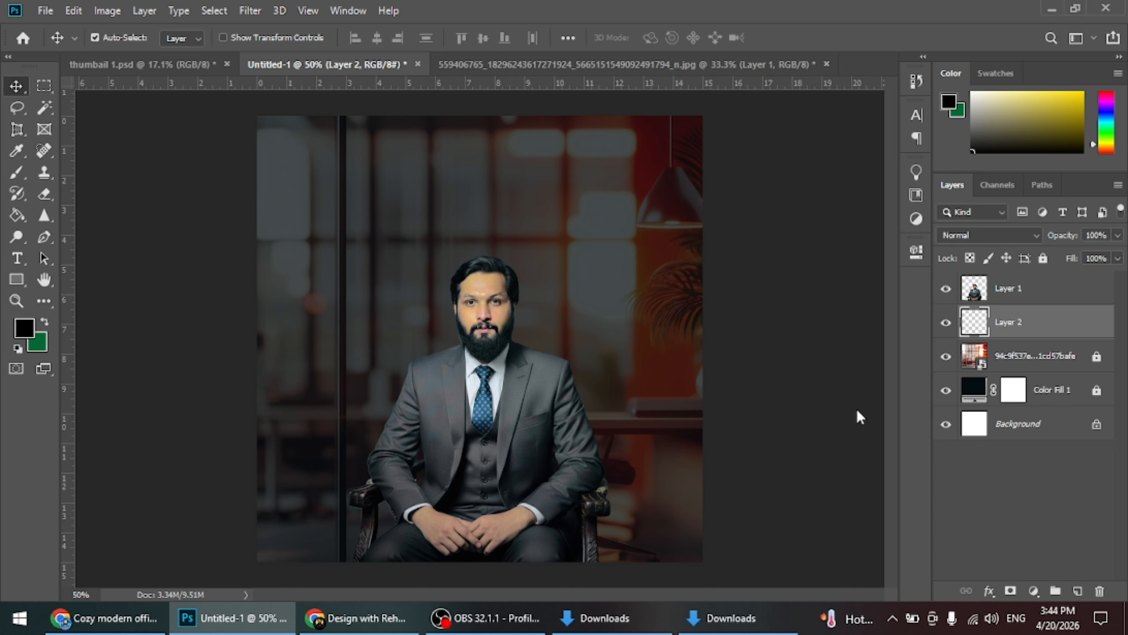
left_click(26, 325)
type("ffe100")
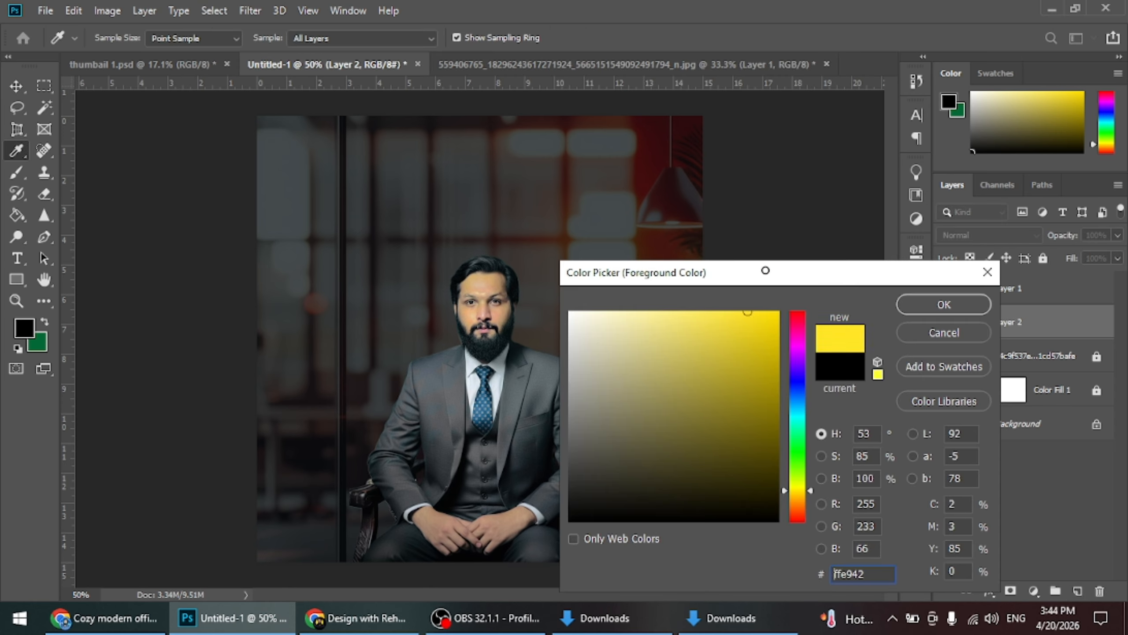
left_click_drag(794, 317, 784, 311)
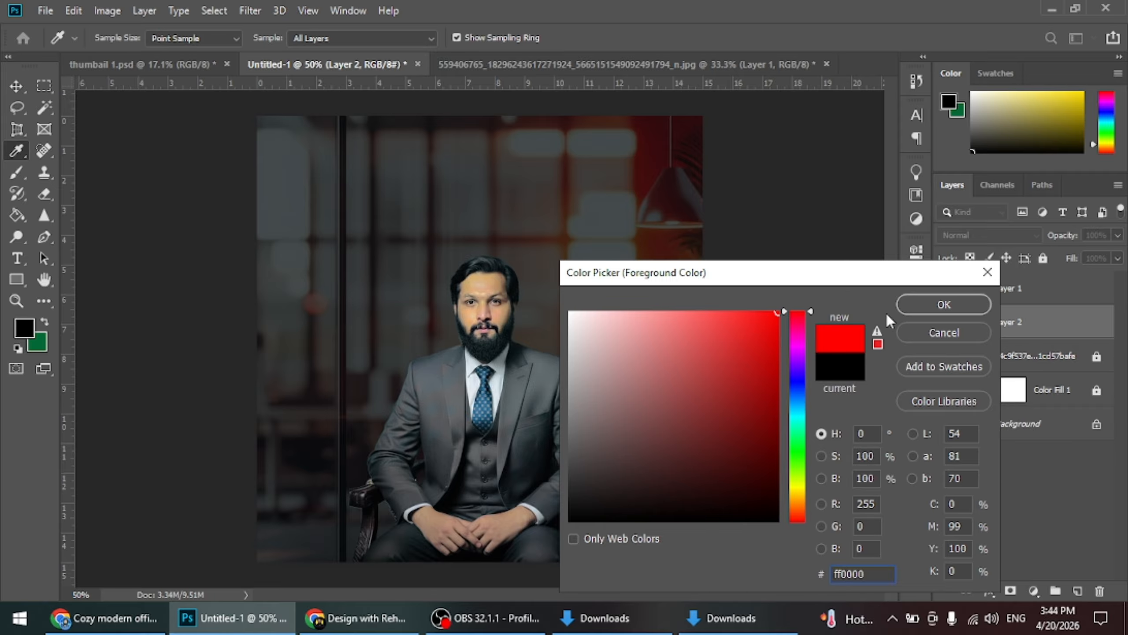
left_click(920, 307)
Paint soft pure-red glow on the empty Layer 2 with a 900 px brush, covering the canvas's upper-left area and lower-right corner
left_click(16, 86)
left_click(16, 172)
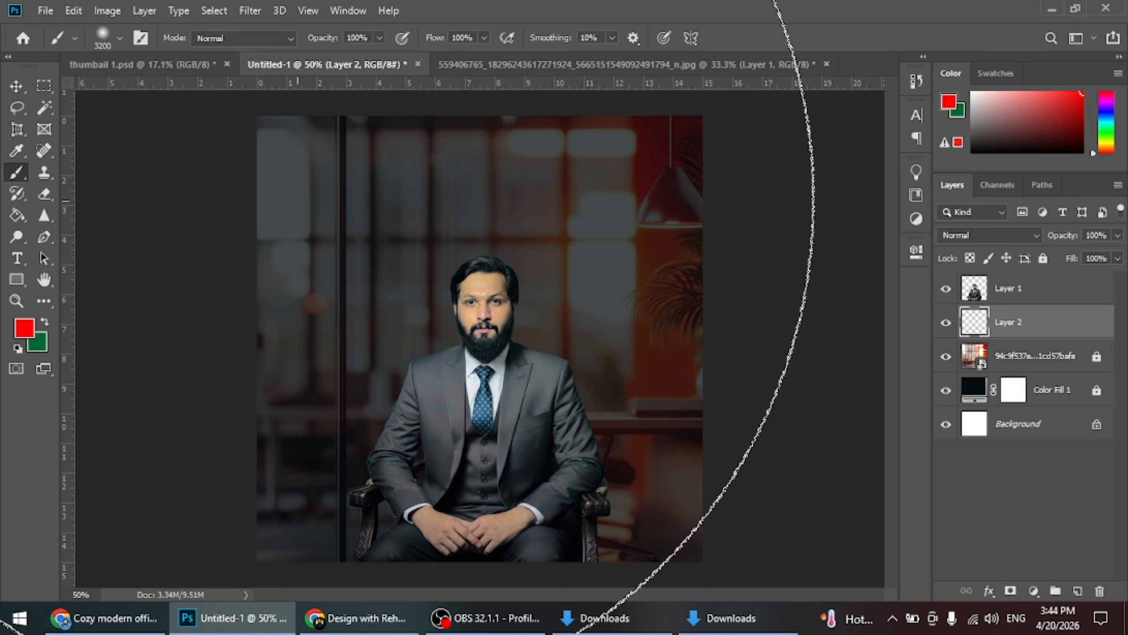
key("bracketleft")
key("bracketleft")
key("bracketleft")
key("bracketleft")
key("bracketleft")
key("bracketleft")
key("bracketleft")
key("bracketleft")
key("bracketleft")
key("bracketleft")
key("bracketleft")
key("bracketleft")
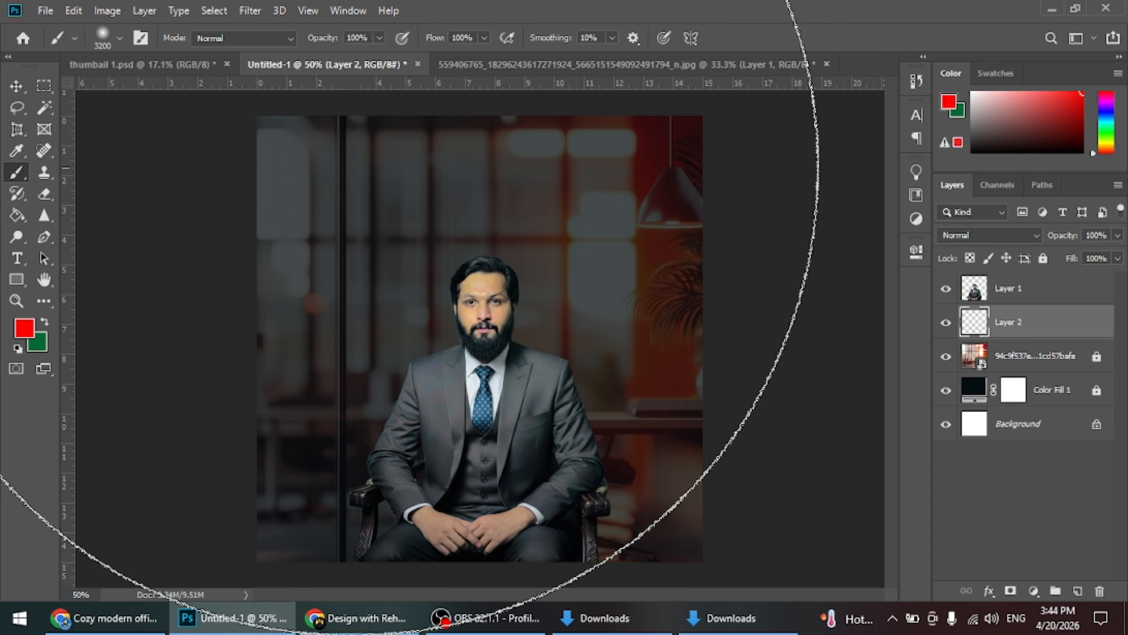
key("bracketleft")
key("bracketleft")
key("bracketleft")
key("bracketleft")
key("bracketleft")
key("bracketleft")
key("bracketleft")
key("bracketleft")
key("bracketleft")
key("bracketleft")
key("bracketleft")
key("bracketleft")
key("bracketleft")
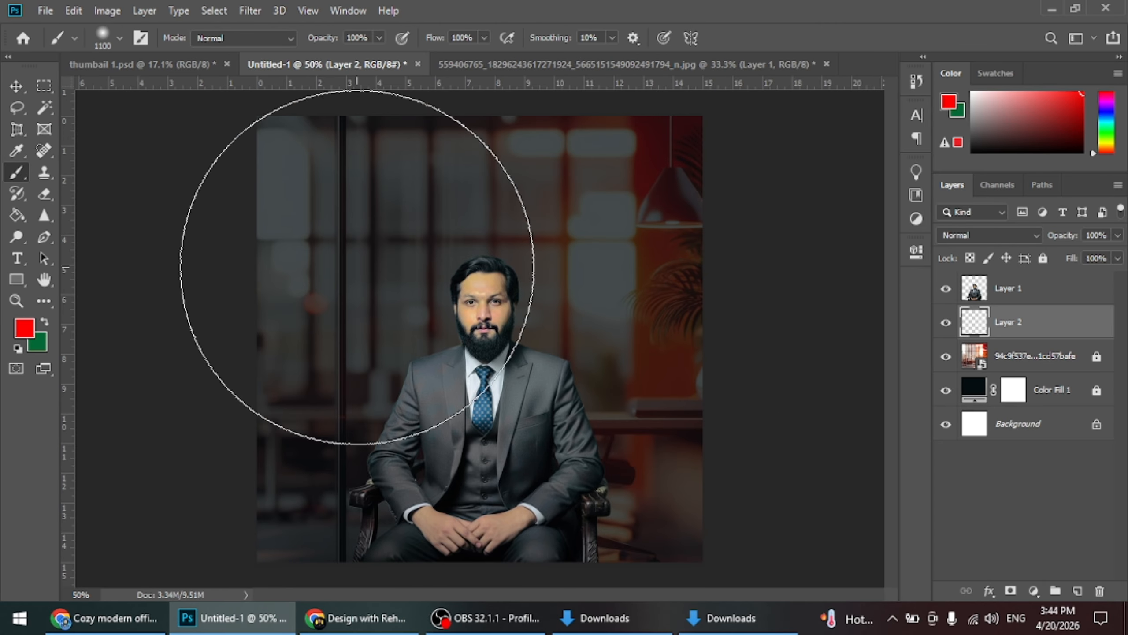
left_click(119, 39)
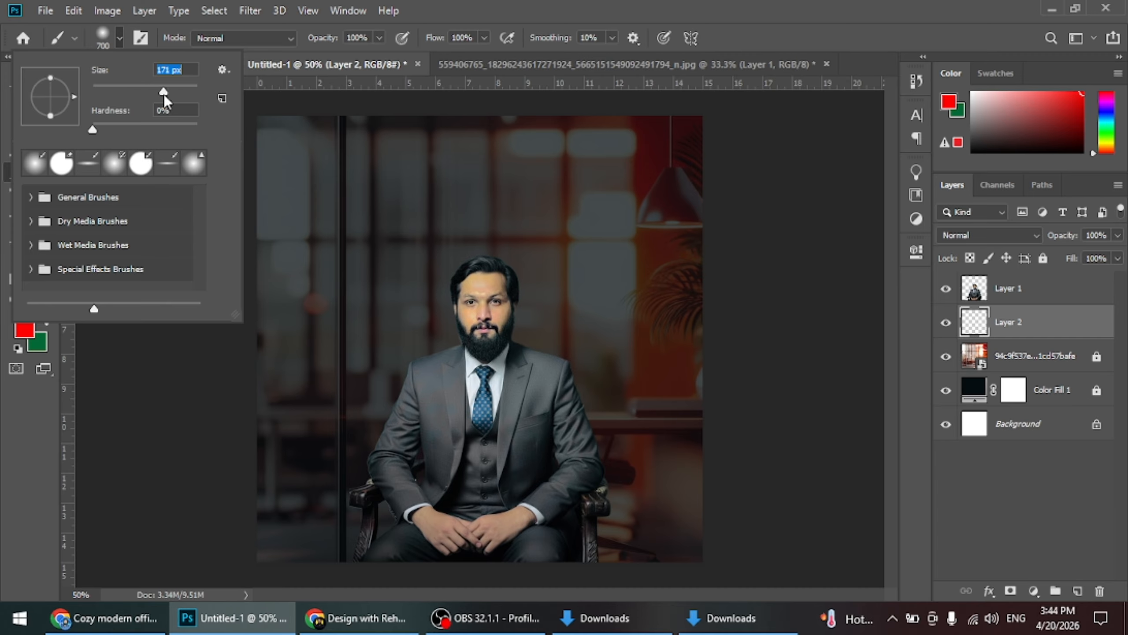
left_click_drag(194, 95, 189, 95)
left_click(26, 493)
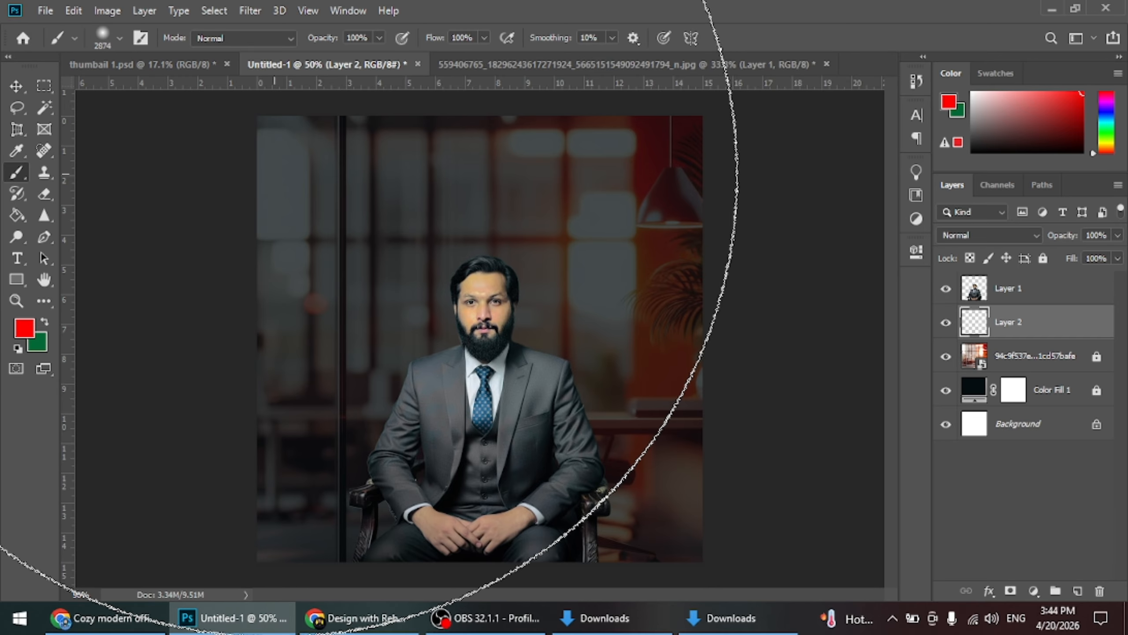
key("bracketleft")
key("bracketleft")
key("bracketleft")
key("bracketleft")
key("bracketleft")
key("bracketleft")
key("bracketleft")
key("bracketleft")
key("bracketleft")
key("bracketleft")
key("bracketleft")
key("bracketleft")
key("bracketleft")
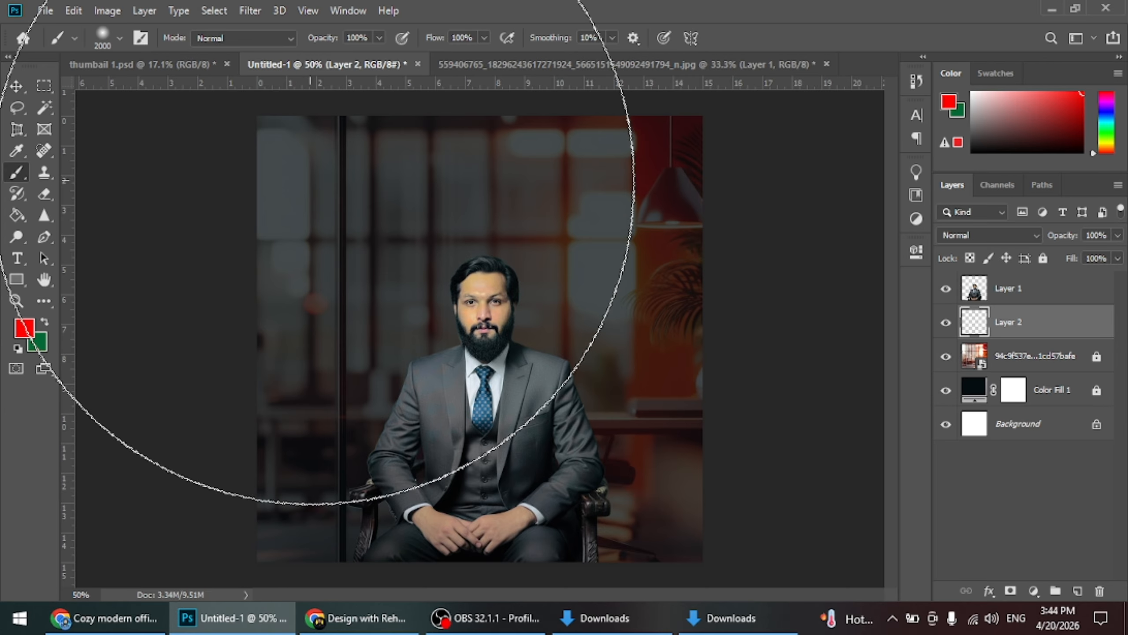
key("bracketleft")
key("bracketleft")
key("bracketleft")
key("bracketleft")
key("bracketleft")
key("bracketleft")
key("bracketleft")
key("bracketleft")
key("bracketleft")
key("bracketleft")
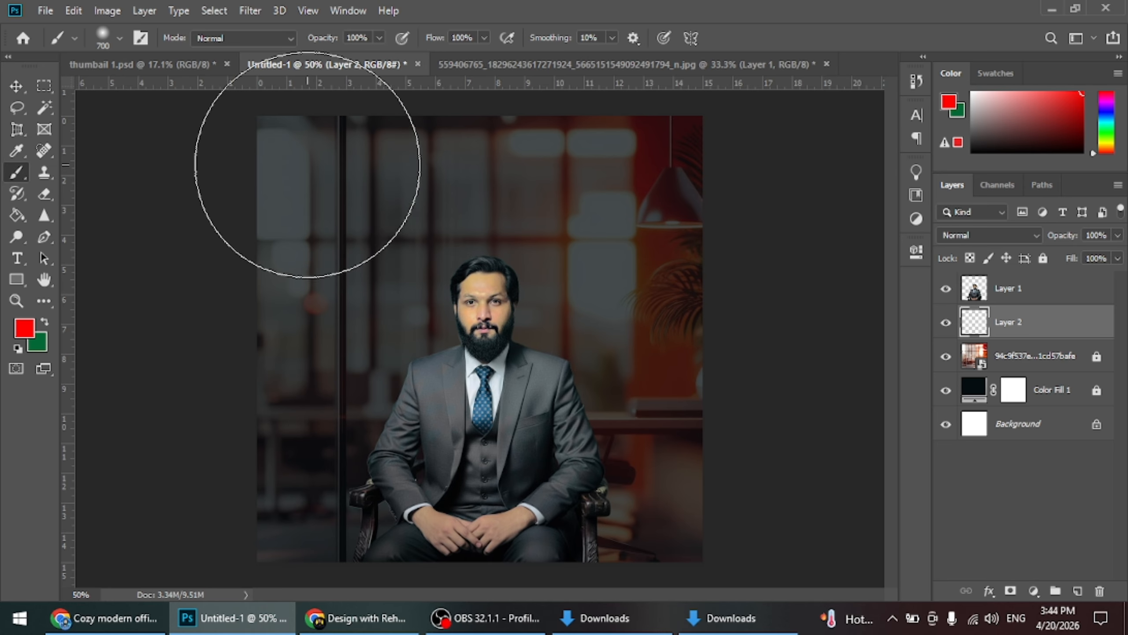
key("bracketright")
key("bracketright")
key("bracketright")
left_click_drag(302, 125, 189, 277)
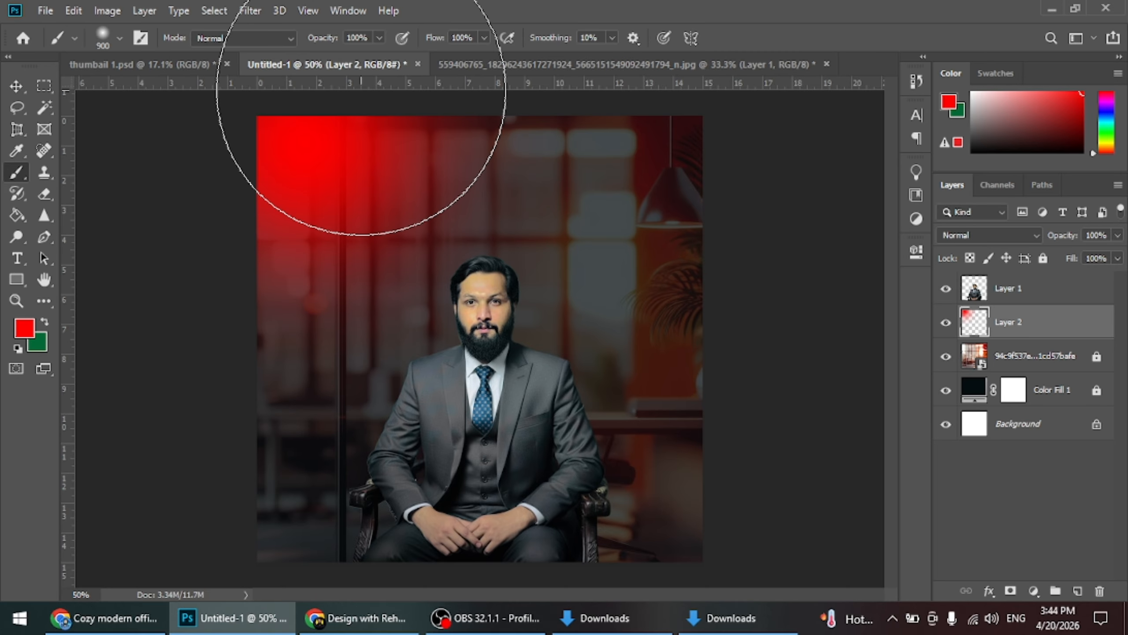
left_click_drag(192, 284, 174, 416)
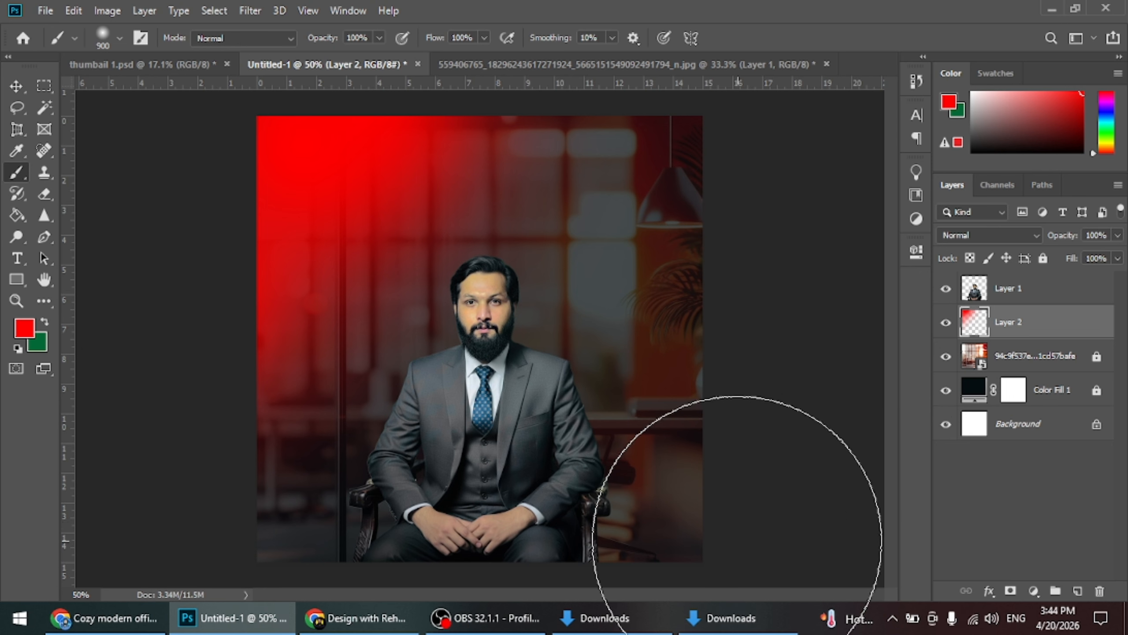
left_click_drag(746, 502, 782, 564)
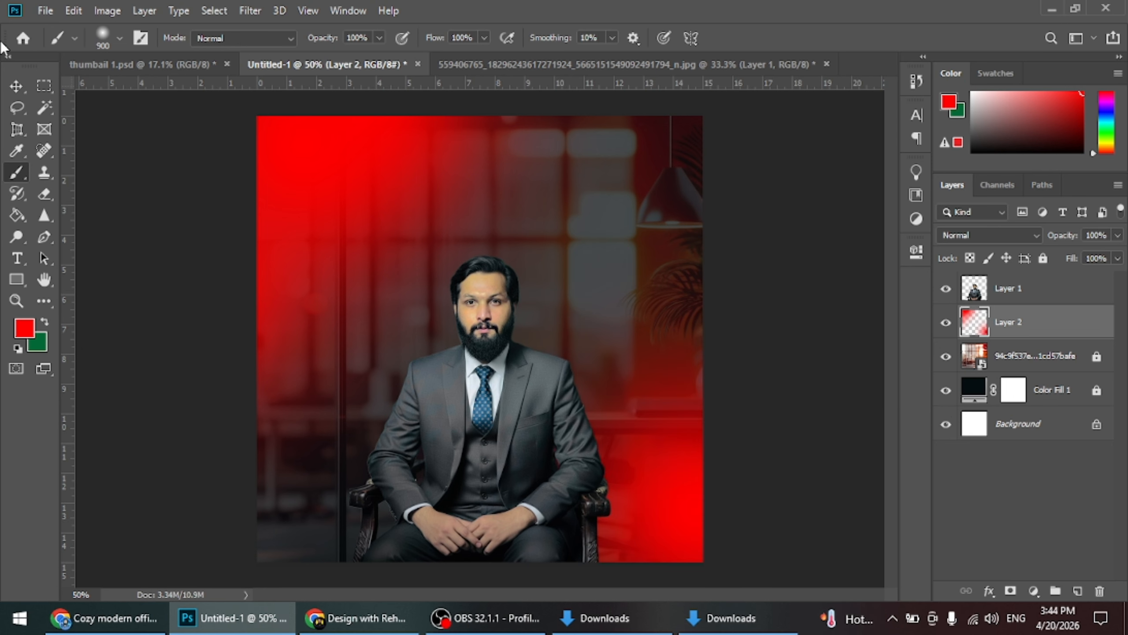
Enlarge the seated man's layer slightly, keeping his legs cropped at the canvas's lower edge, and set layer alignment relative to the canvas
left_click(17, 86)
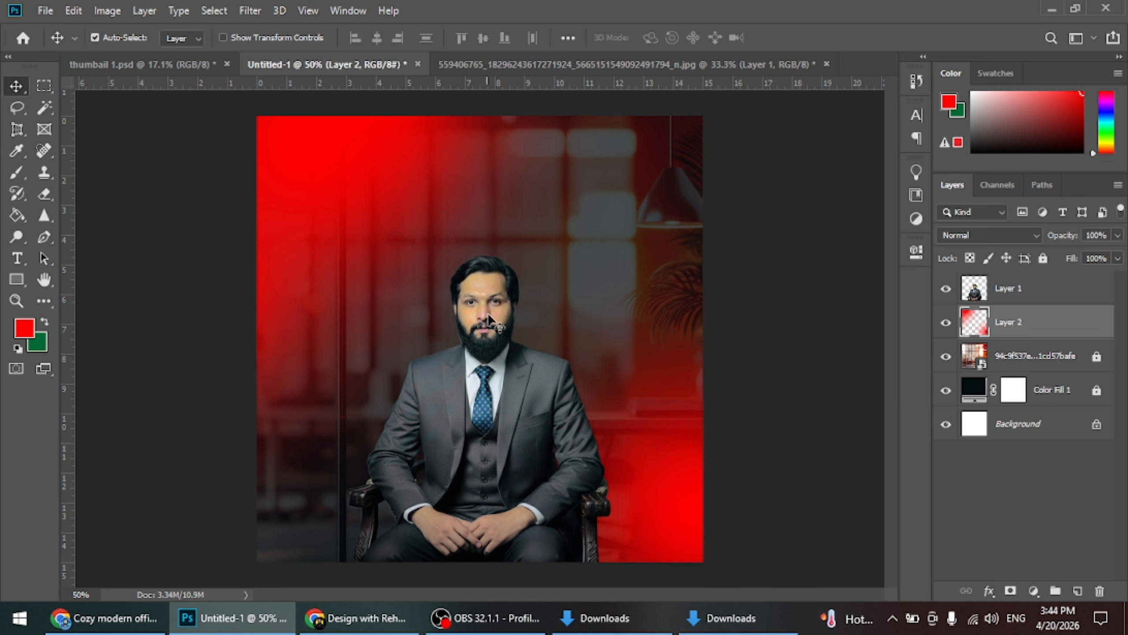
left_click(481, 332)
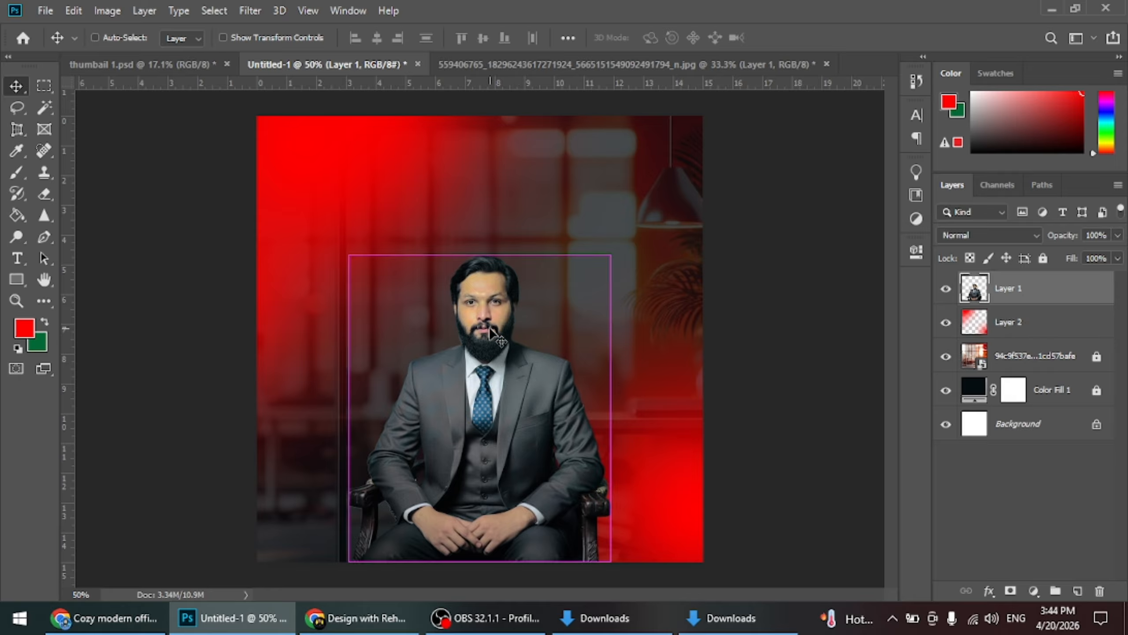
key("ctrl+t")
mouse_move(612, 409)
left_mouse_down()
mouse_move(641, 410)
mouse_move(629, 408)
left_mouse_up()
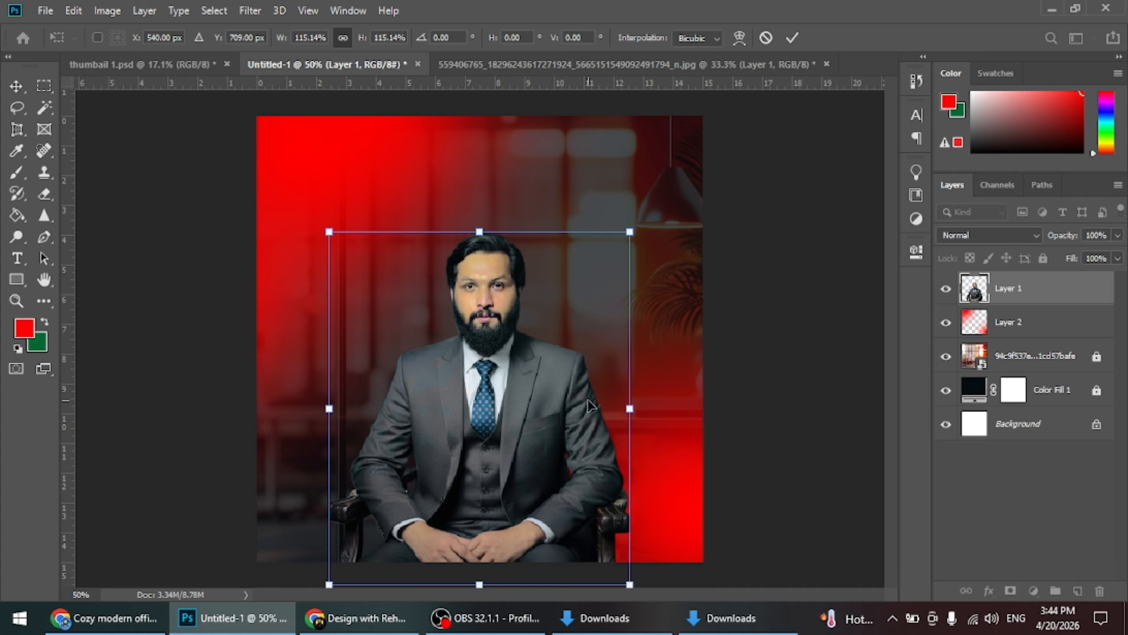
left_click_drag(480, 232, 481, 243)
left_click(791, 39)
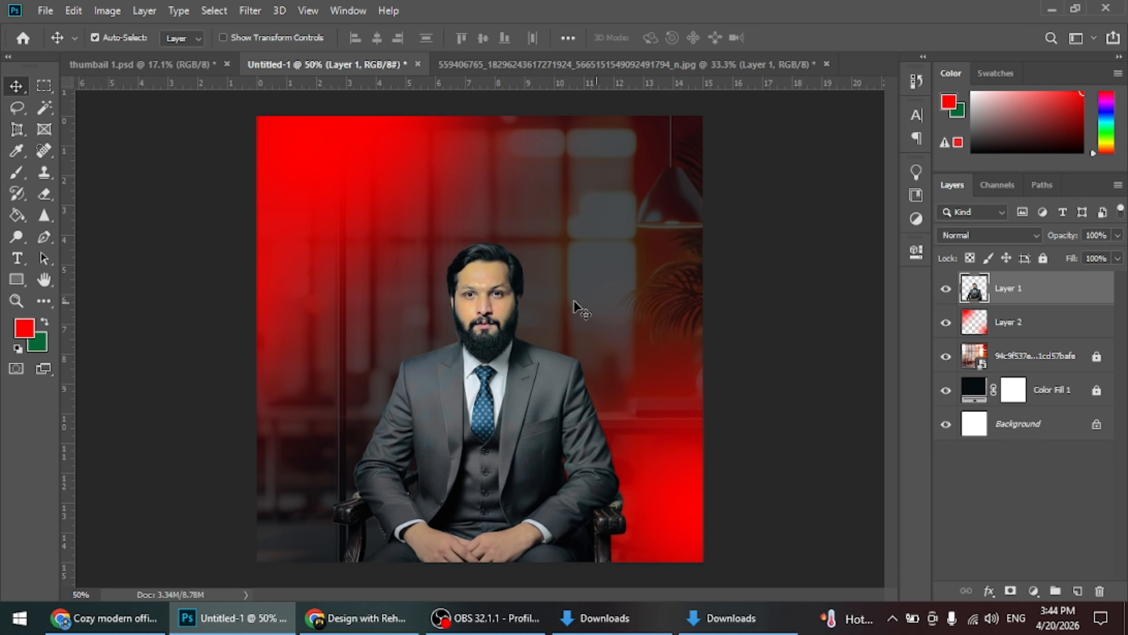
left_click(567, 36)
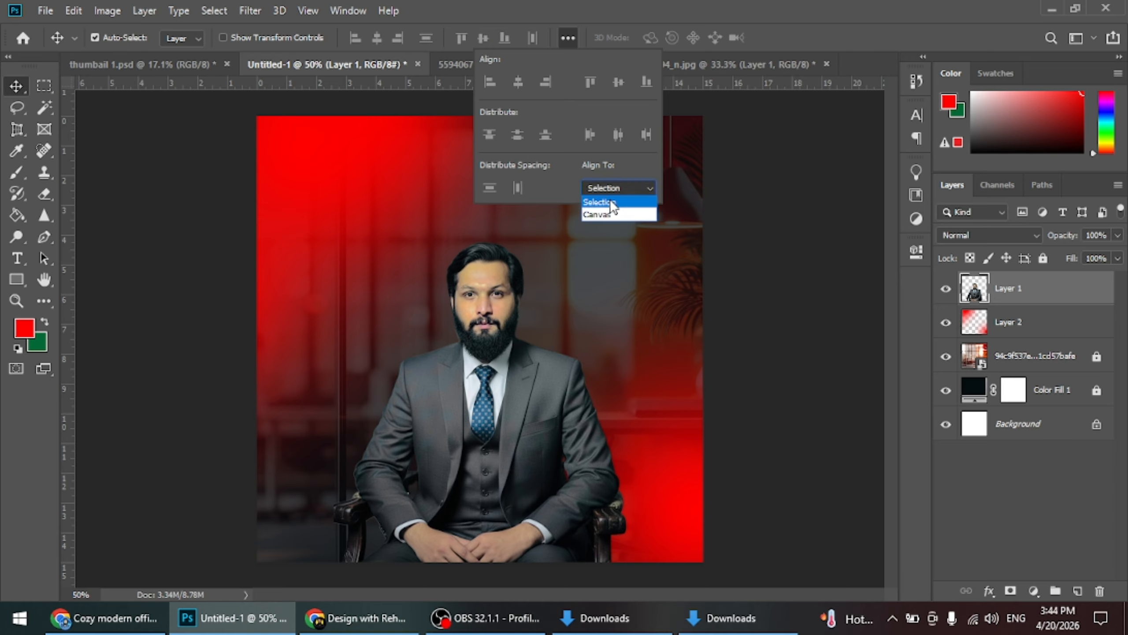
left_click(611, 215)
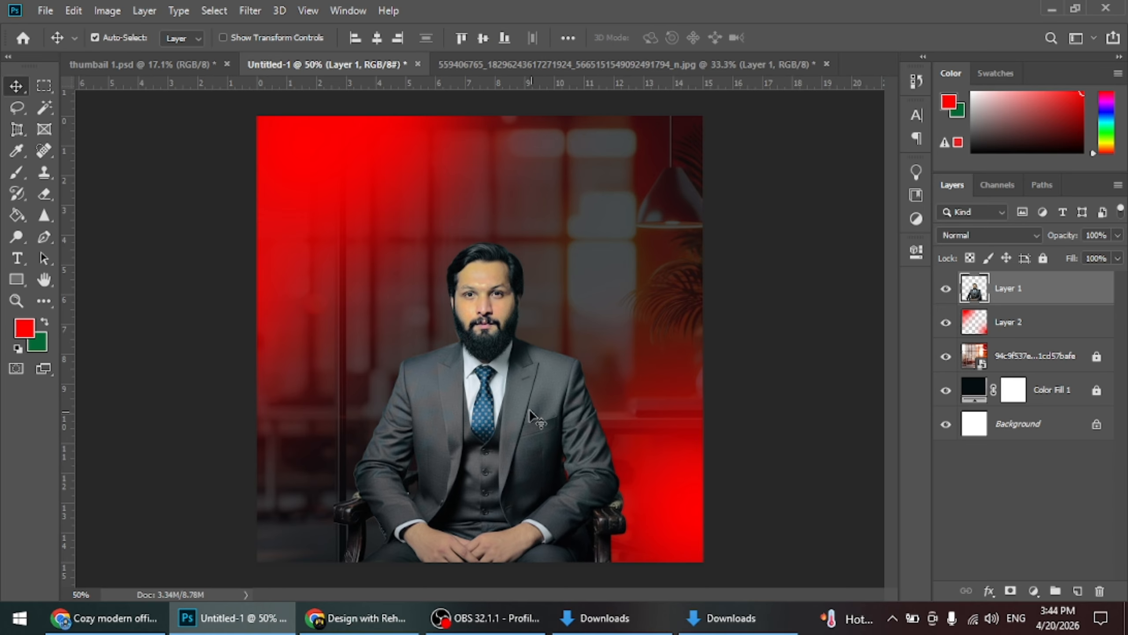
Lock both the seated man's layer and the red glow layer
left_click(1000, 333)
left_click(1027, 296, "ctrl")
left_click(1043, 258)
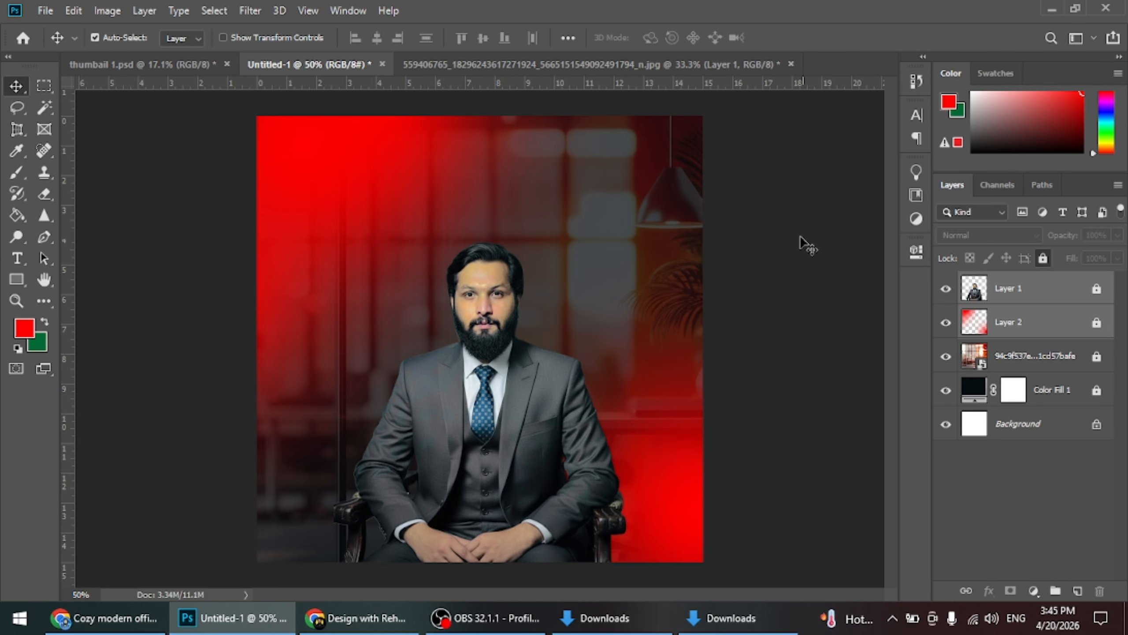
Switch to Chrome, search Google in a new tab for "youtube icon pngwing" and open PNGWing's YouTube PNG results
left_click(105, 618)
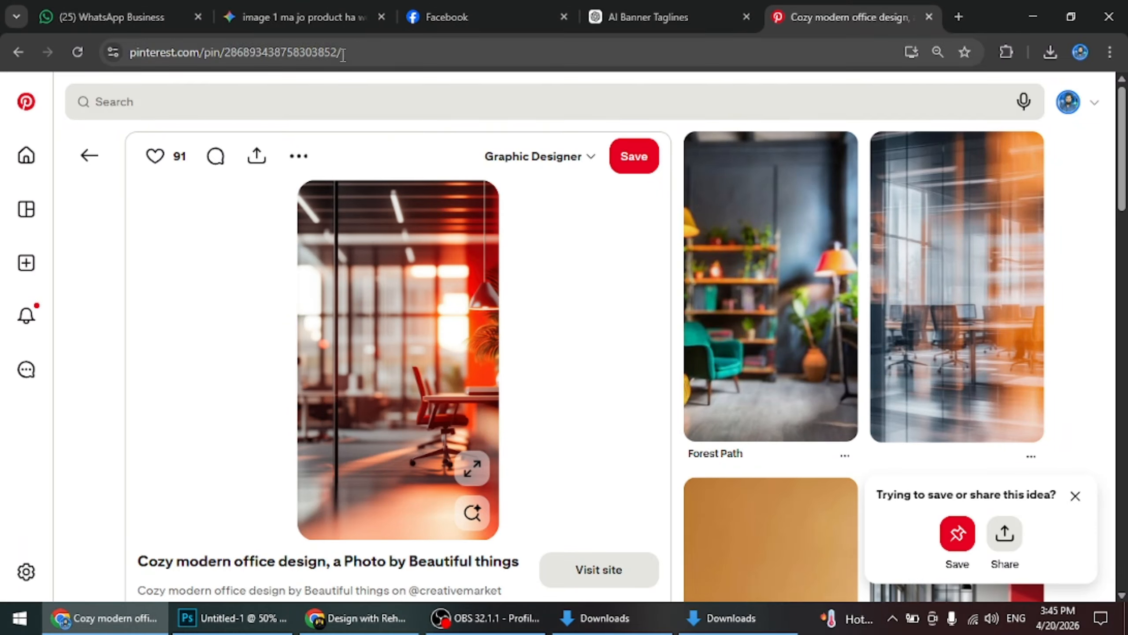
left_click(958, 17)
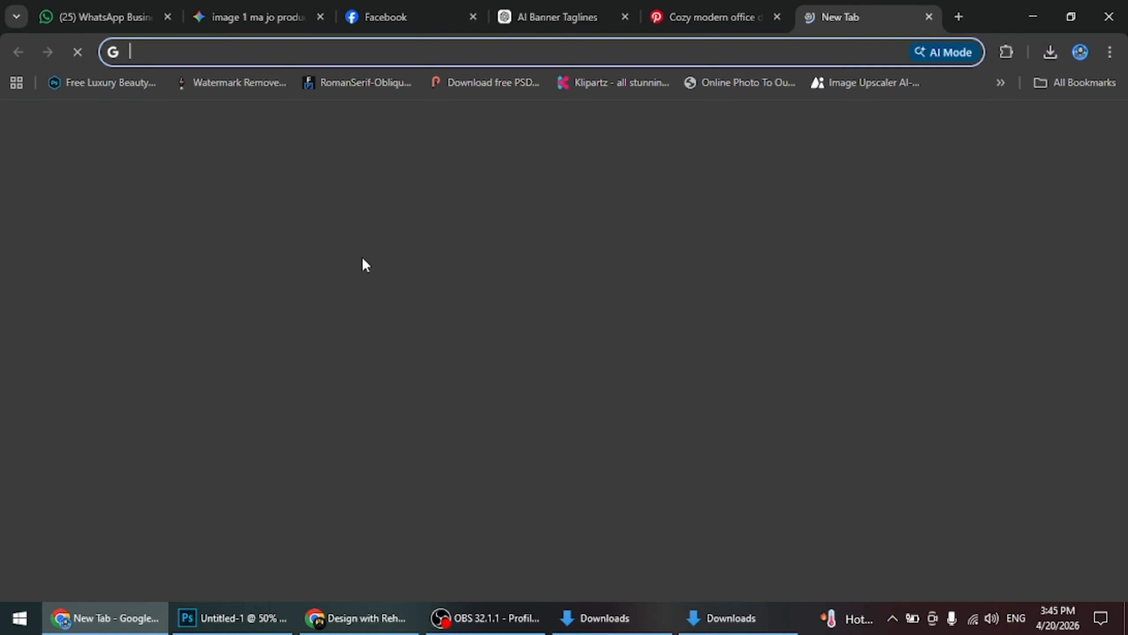
left_click(378, 331)
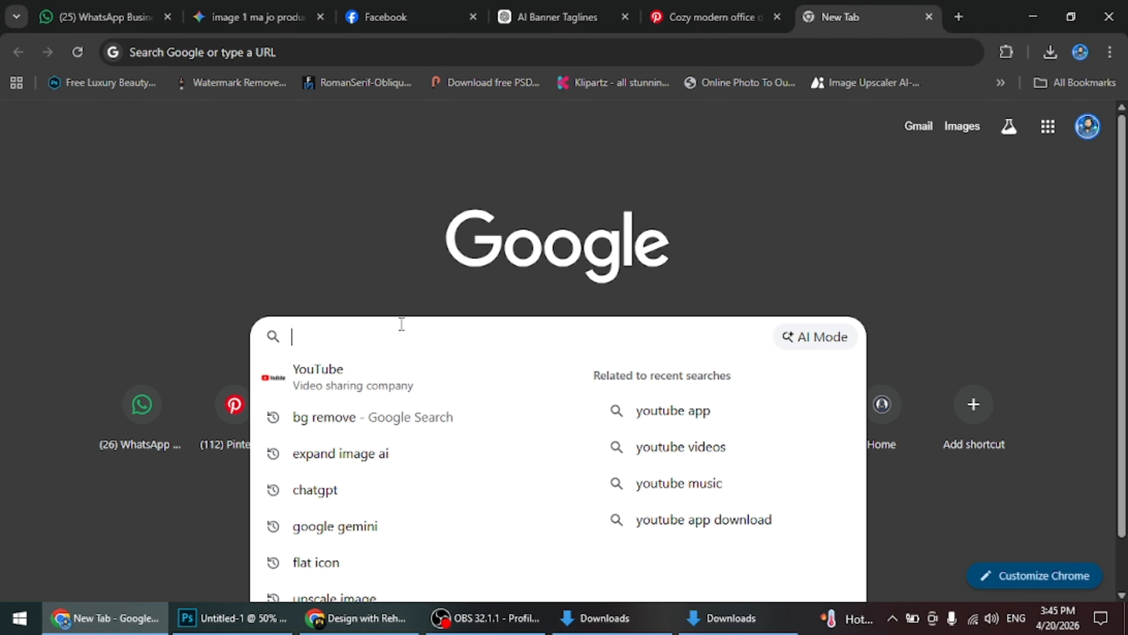
type("youtube")
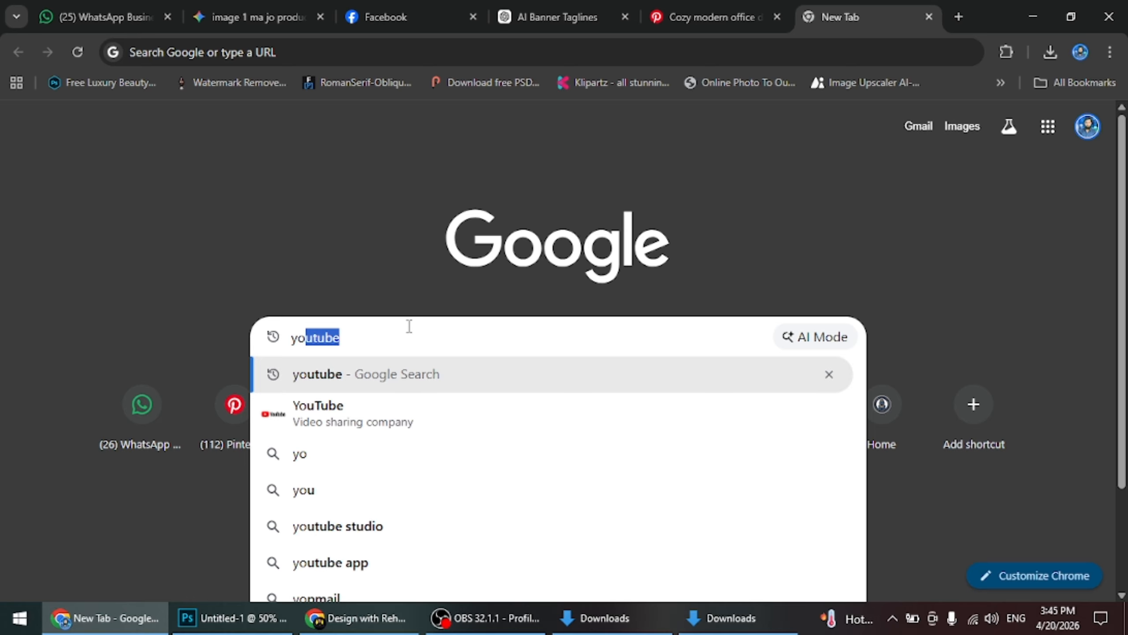
type(" icon ")
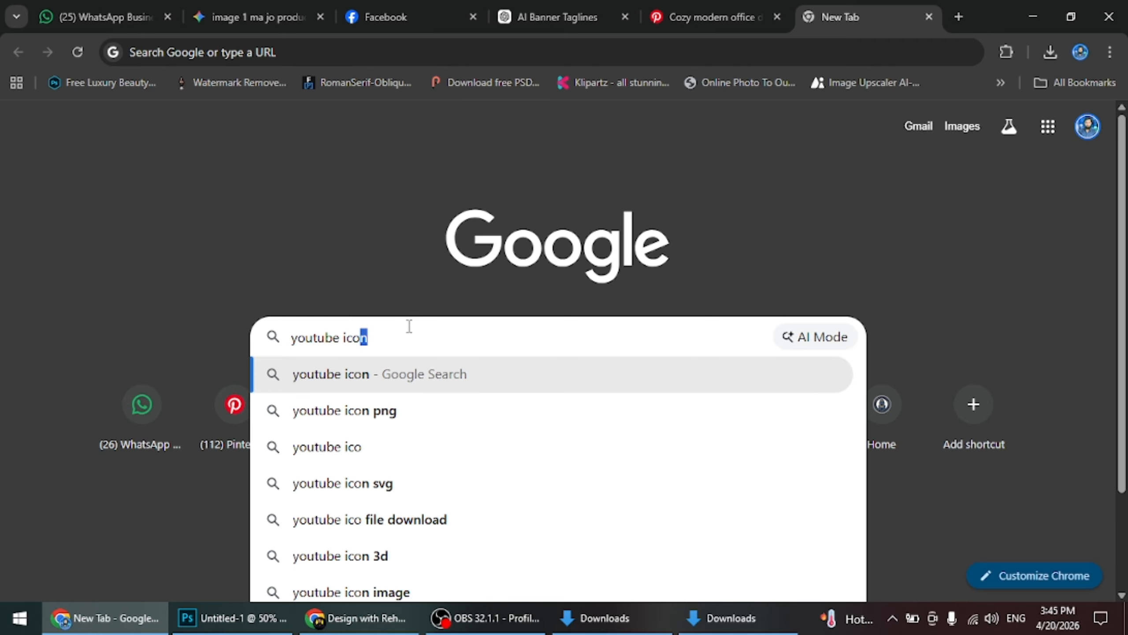
type("pngwin")
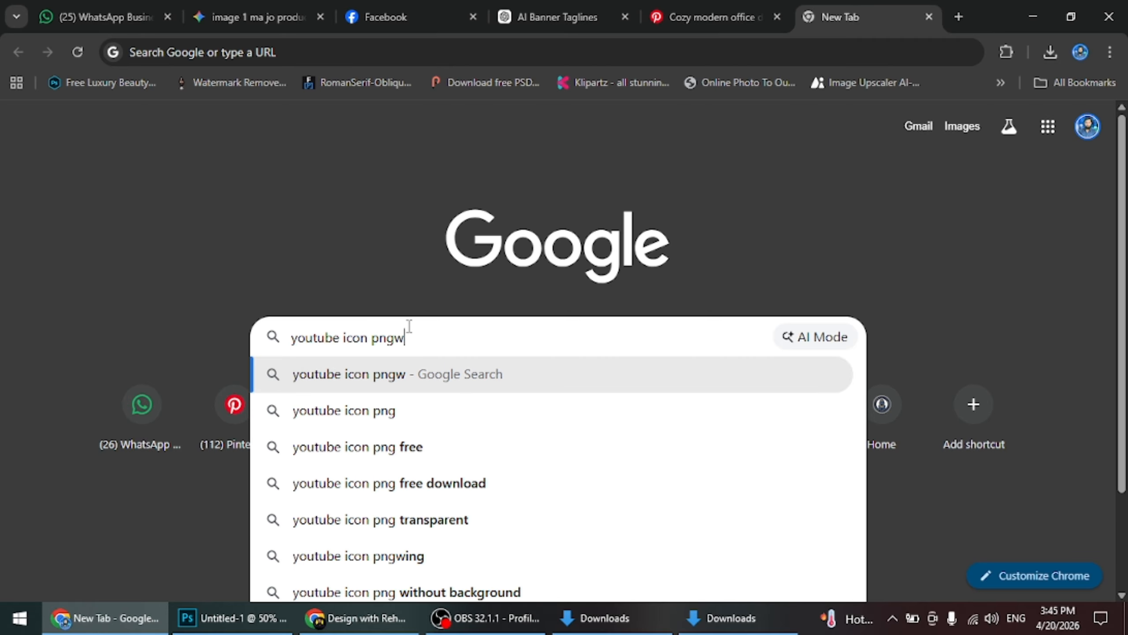
type("g")
key("Return")
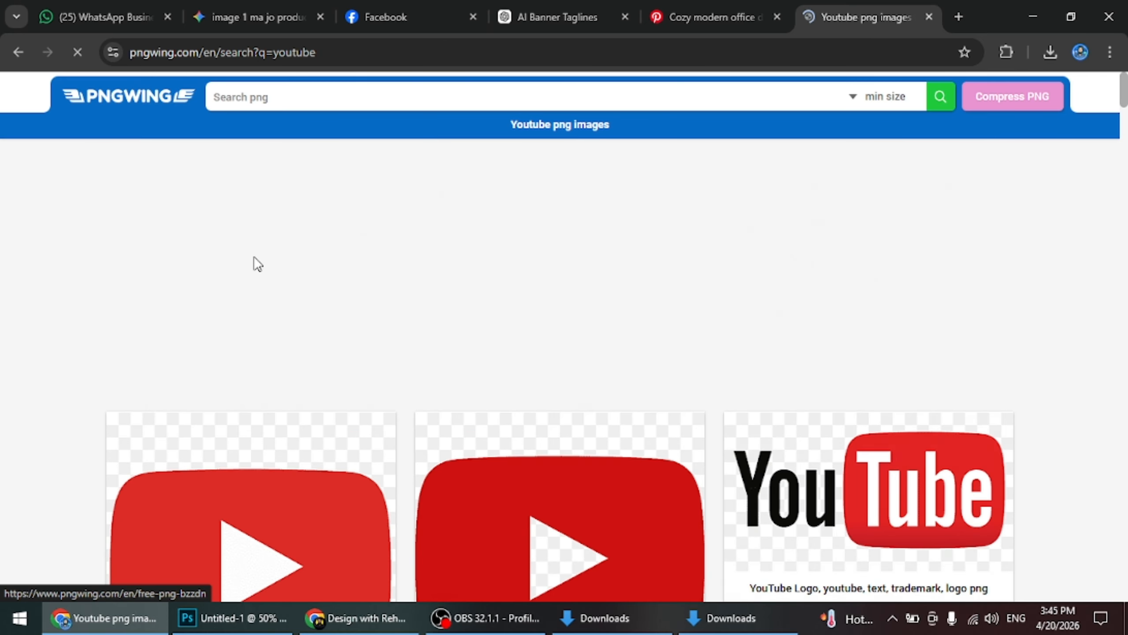
Browse the YouTube PNG results and open the 512x512 px red "YouTube Play Button Logo Computer Icons" image with the shaded white triangle
scroll(464, 399, "down", 4)
scroll(465, 405, "down", 3)
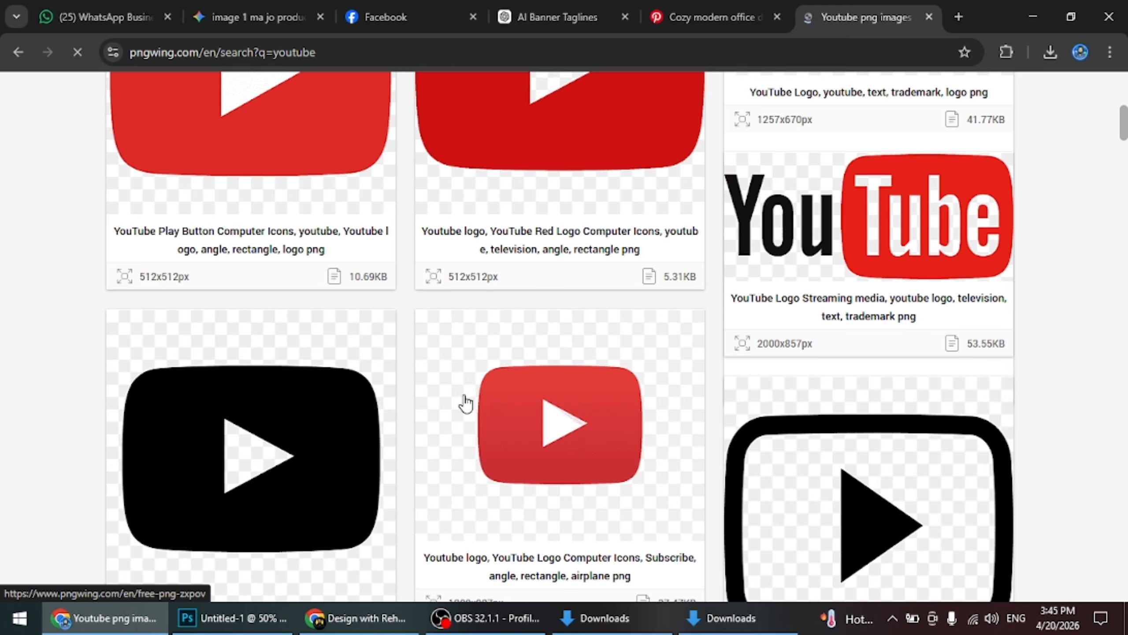
scroll(464, 403, "down", 12)
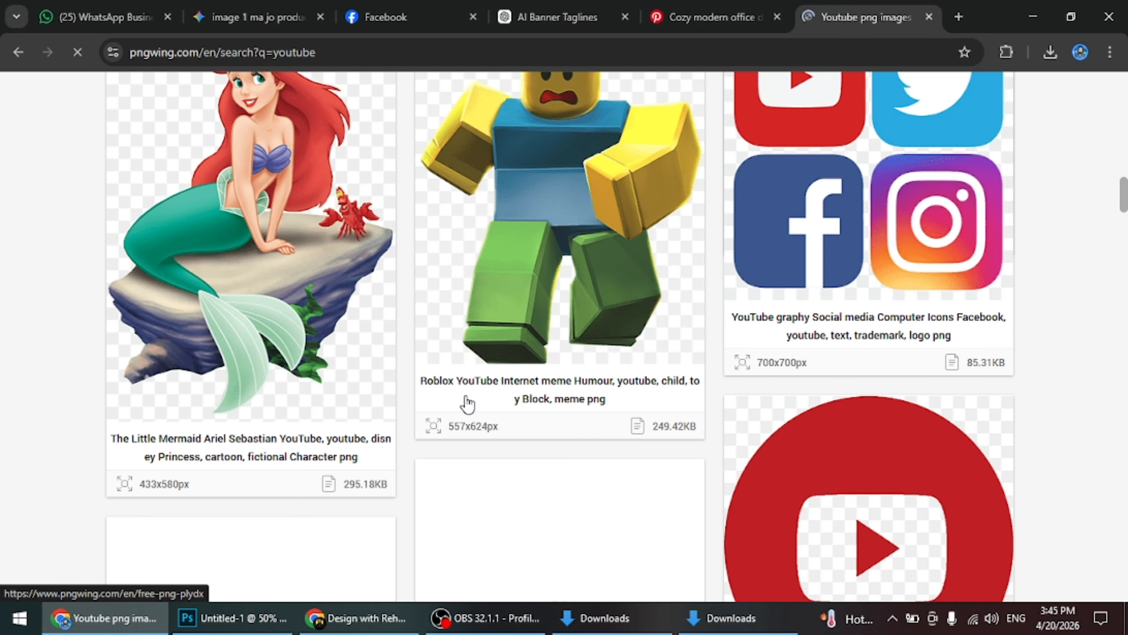
scroll(466, 404, "down", 12)
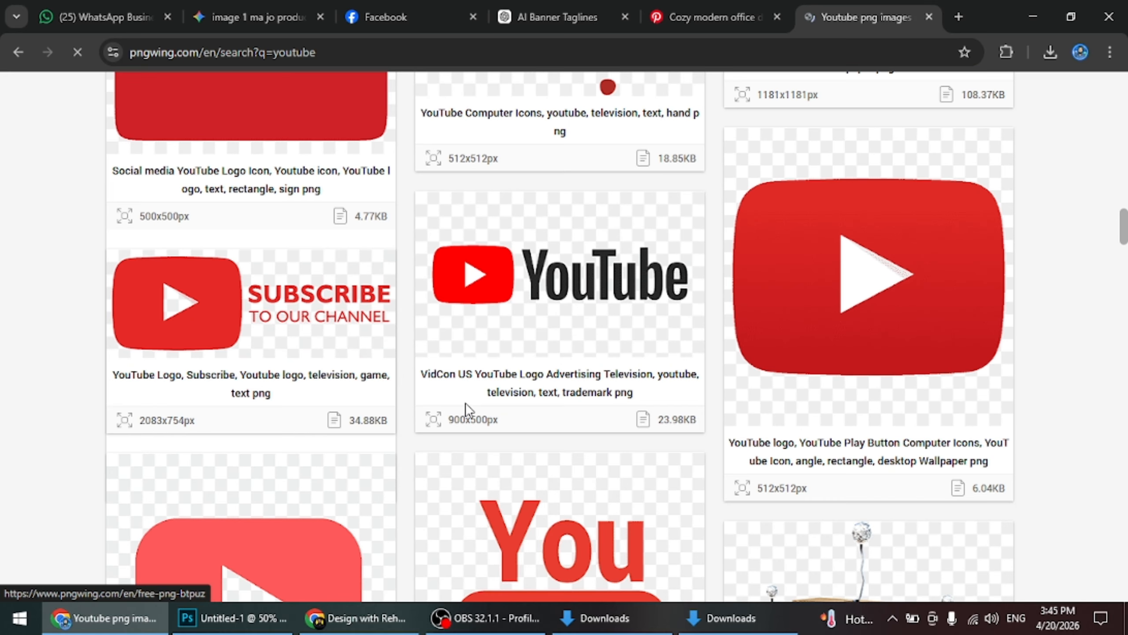
scroll(465, 402, "down", 15)
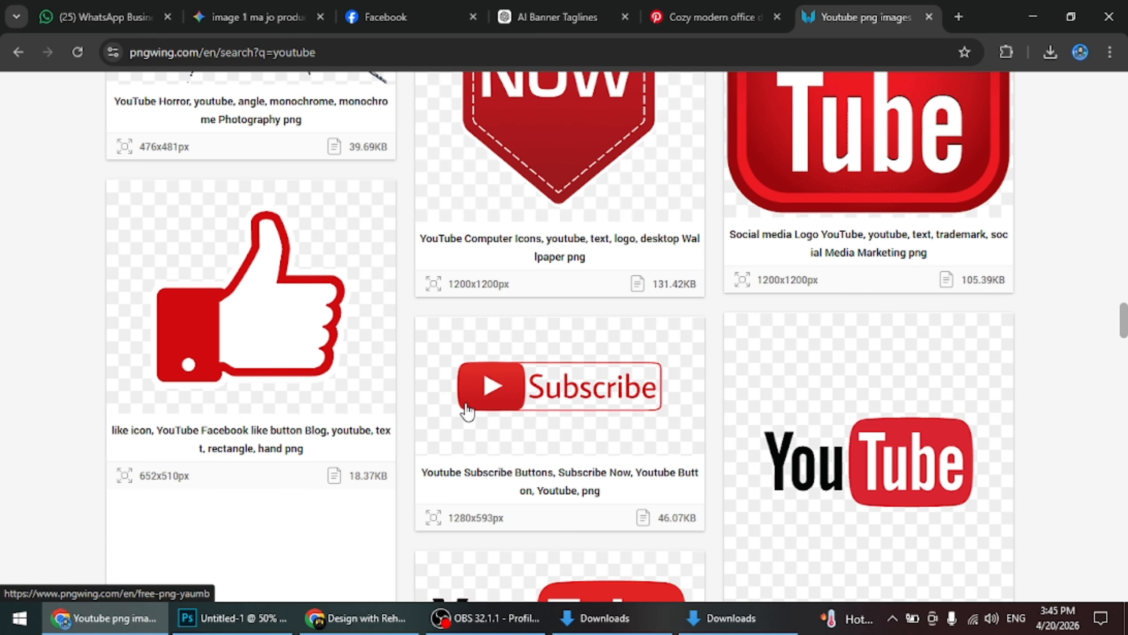
scroll(466, 411, "down", 12)
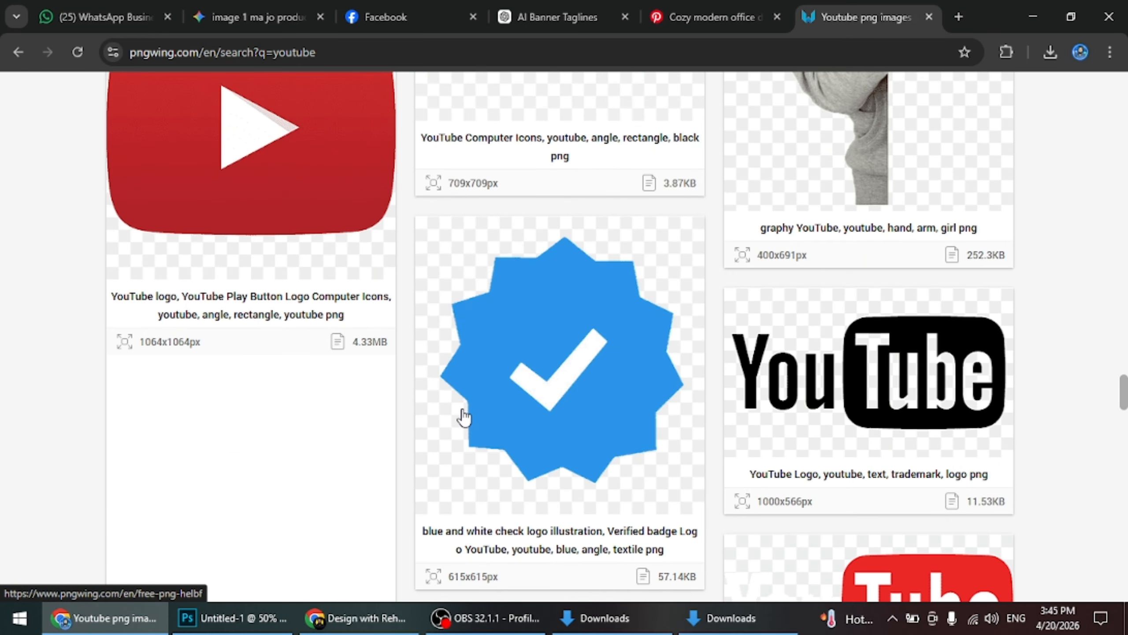
scroll(464, 417, "down", 12)
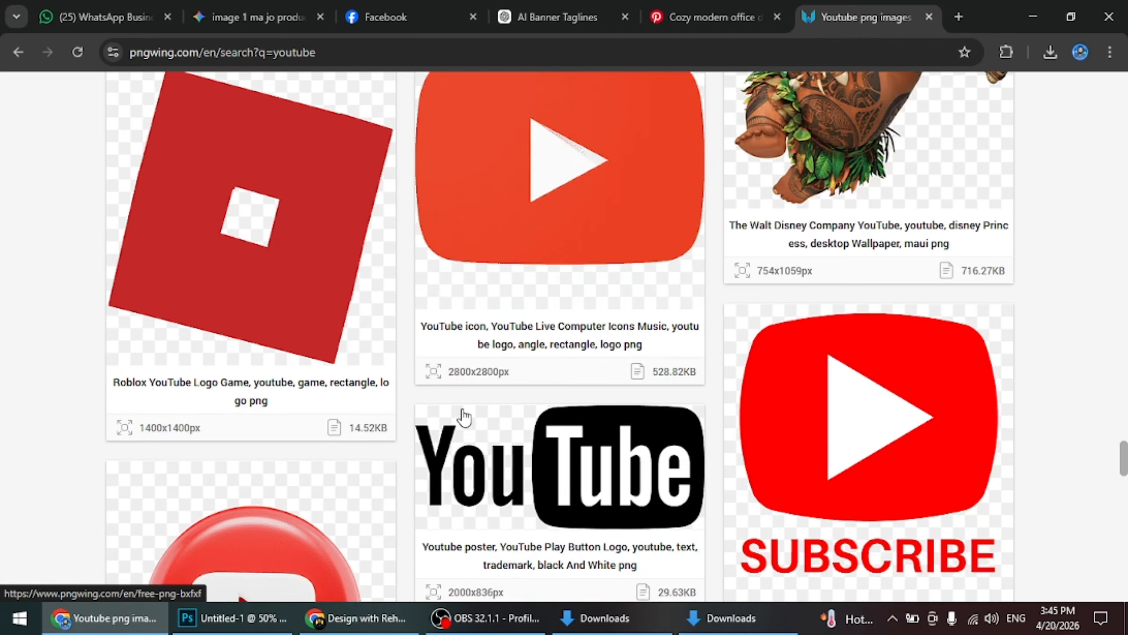
scroll(464, 417, "down", 10)
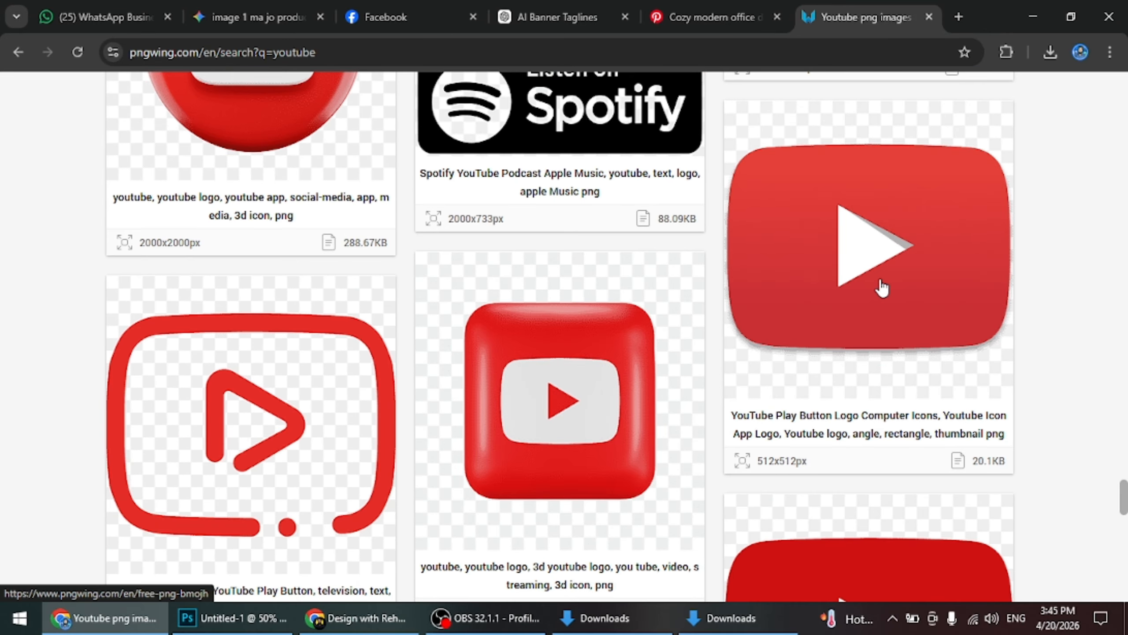
scroll(886, 284, "down", 8)
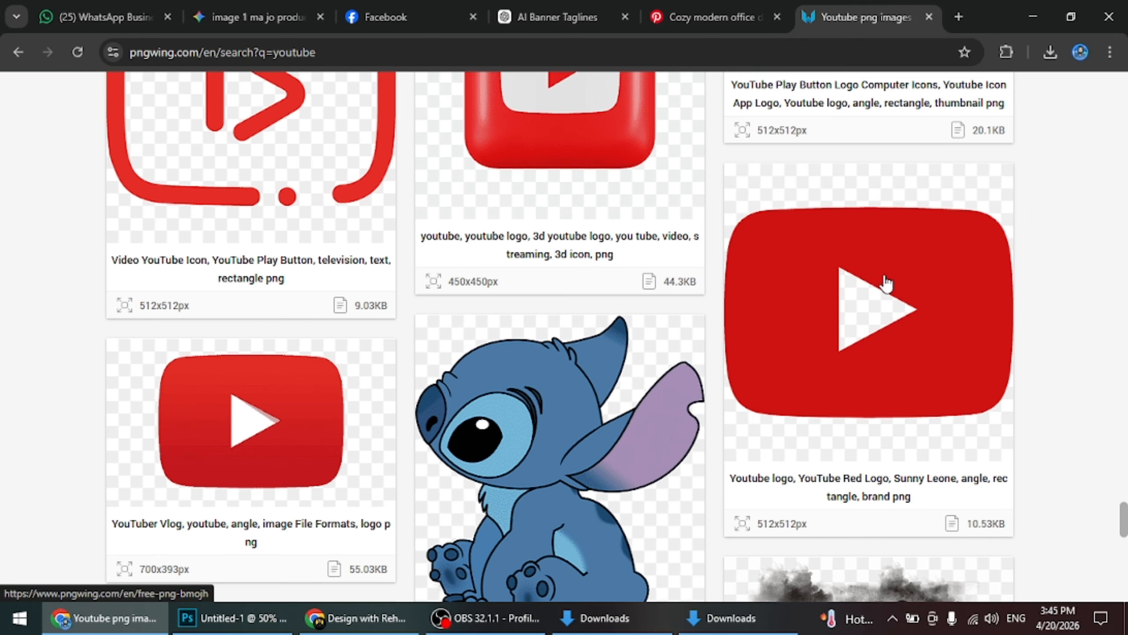
scroll(886, 285, "up", 8)
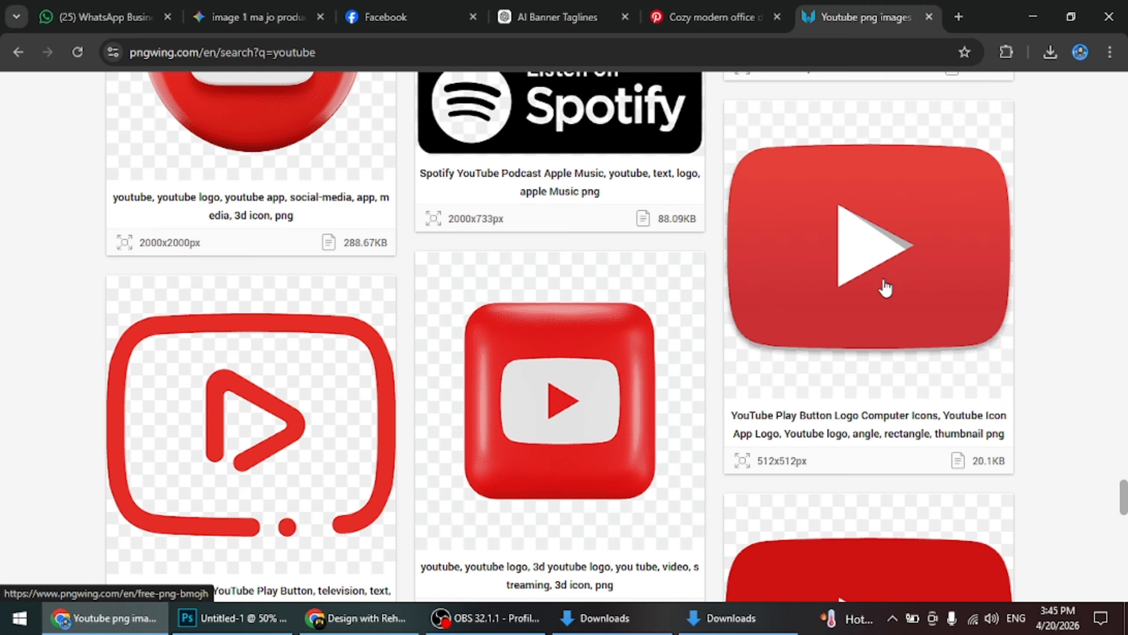
left_click(881, 293)
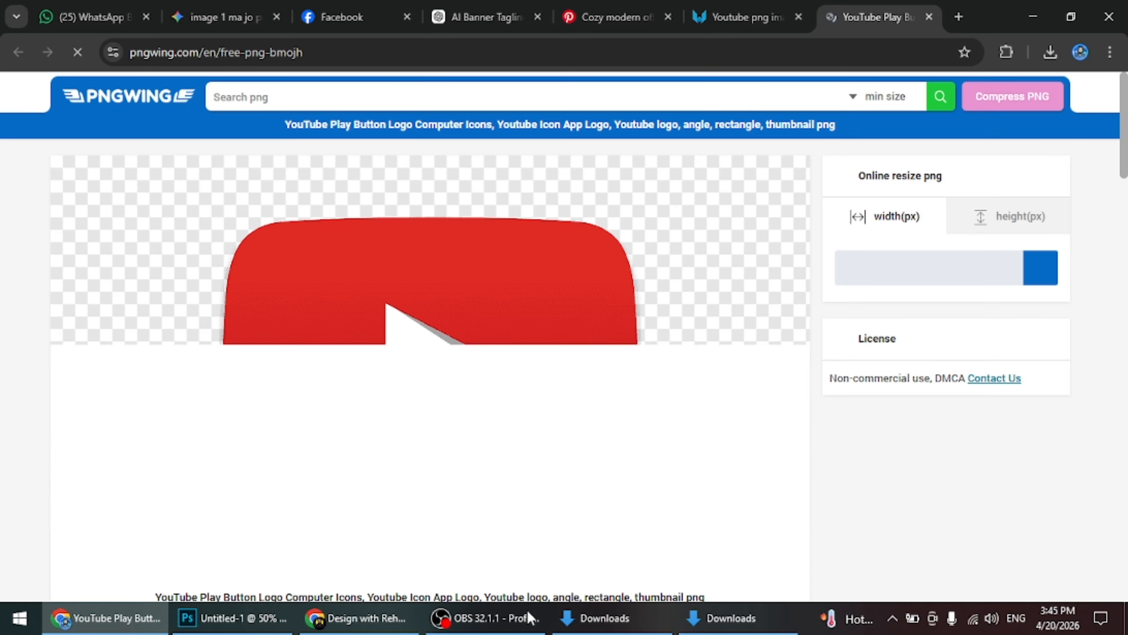
Browse the related PNG images and open the glossy red 1593x1192 px YouTube icon with the white play triangle
scroll(334, 331, "down", 15)
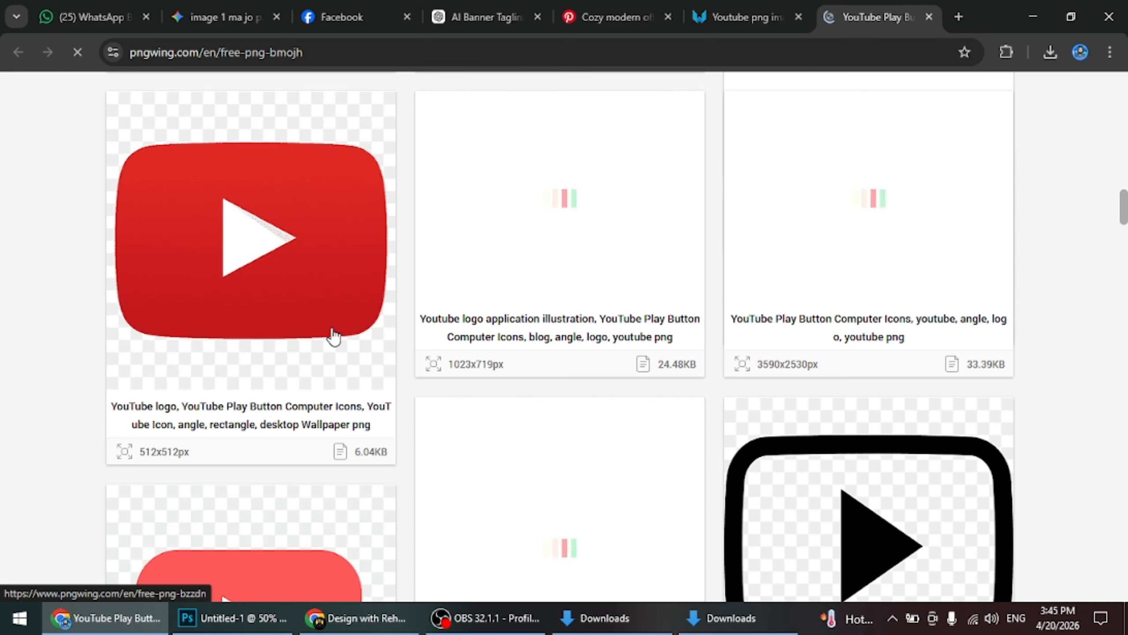
scroll(333, 336, "down", 20)
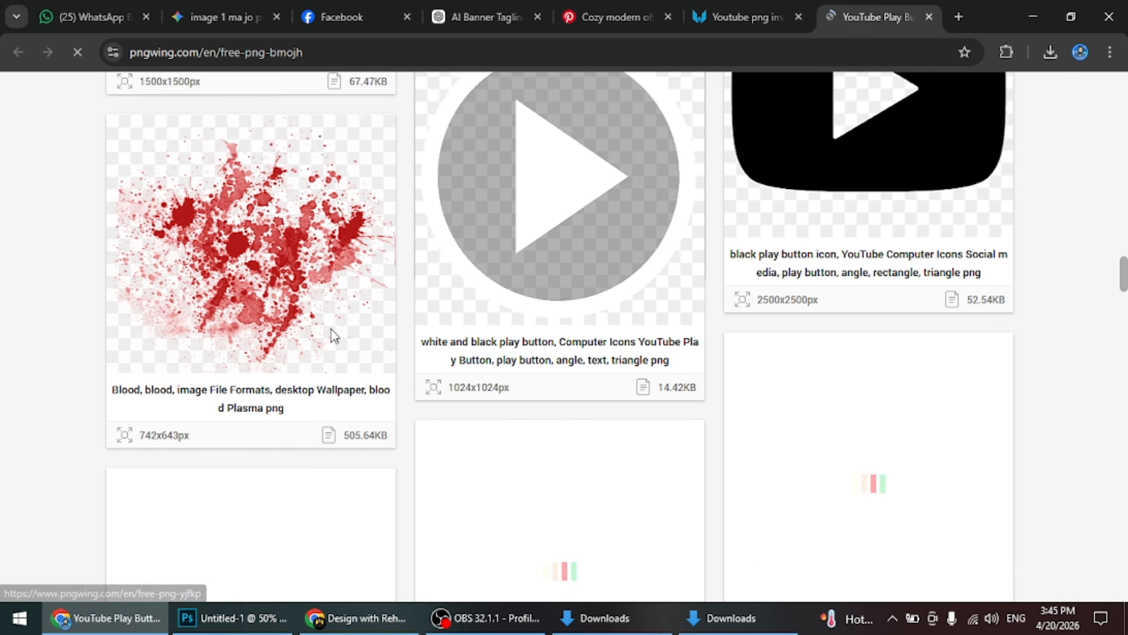
scroll(333, 337, "down", 15)
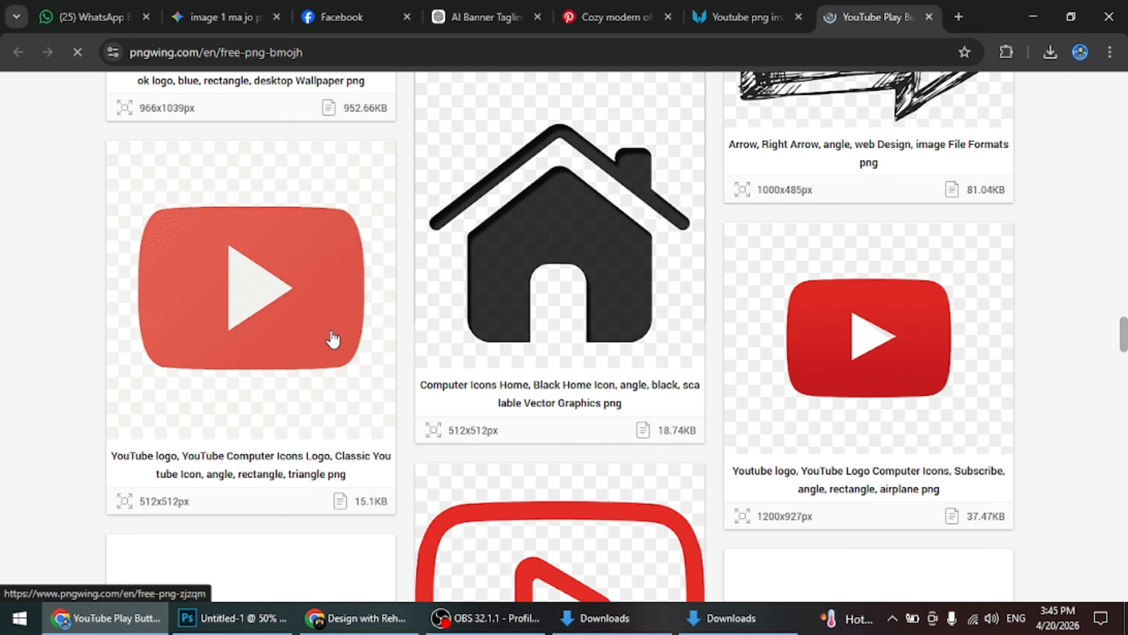
scroll(331, 335, "down", 3)
scroll(330, 336, "up", 7)
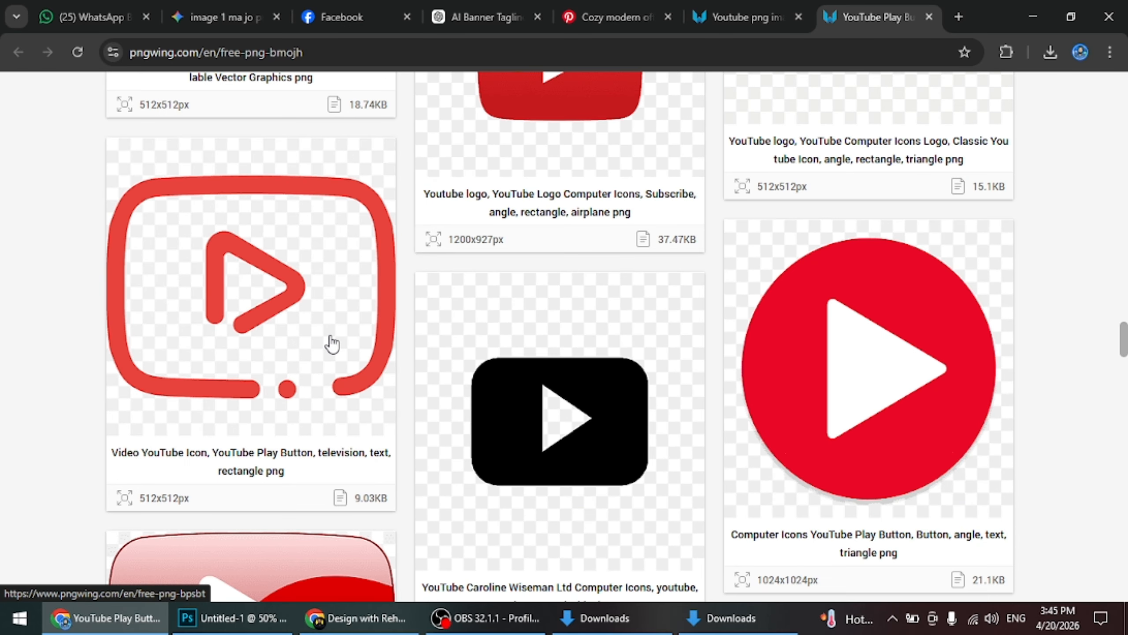
scroll(330, 336, "down", 4)
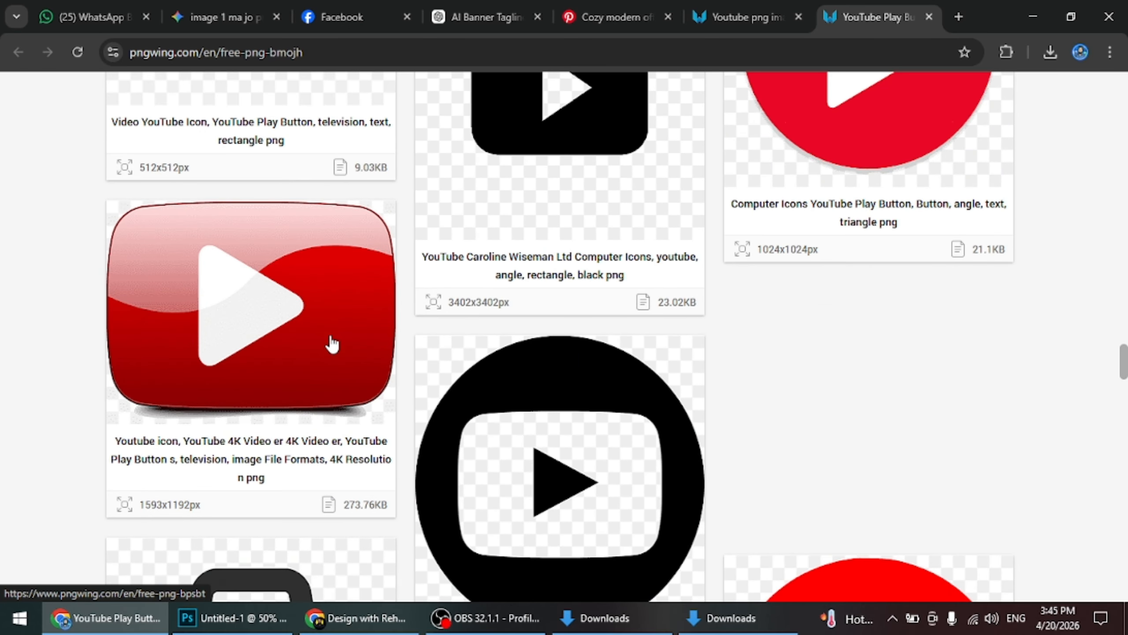
left_click(329, 295)
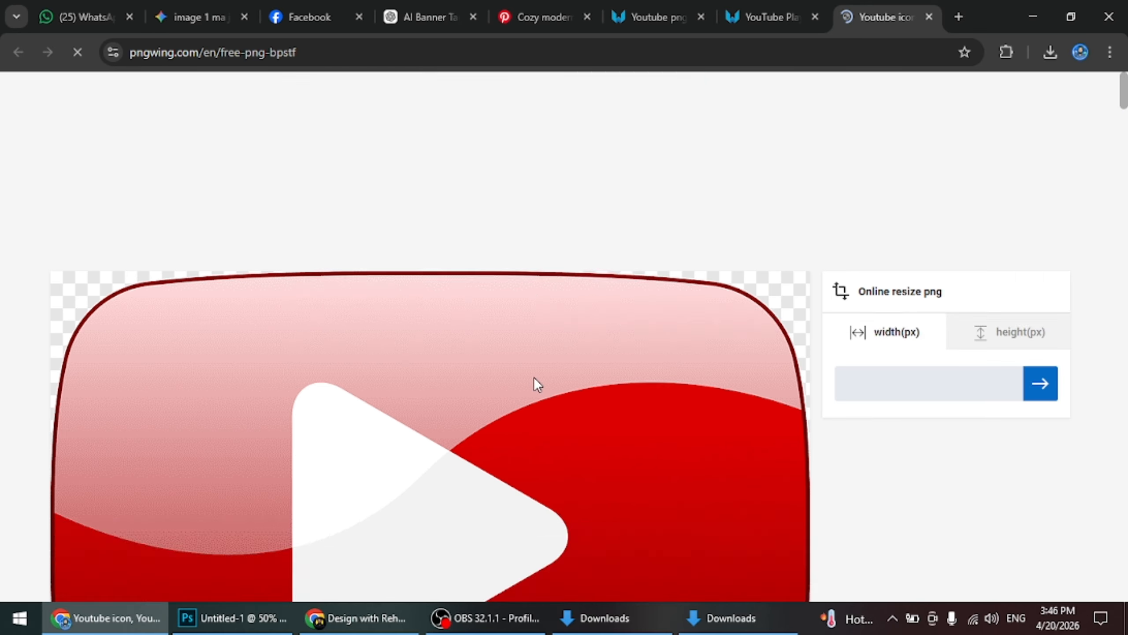
Download the glossy red YouTube icon as a PNG from its PNGWing page
scroll(533, 375, "down", 10)
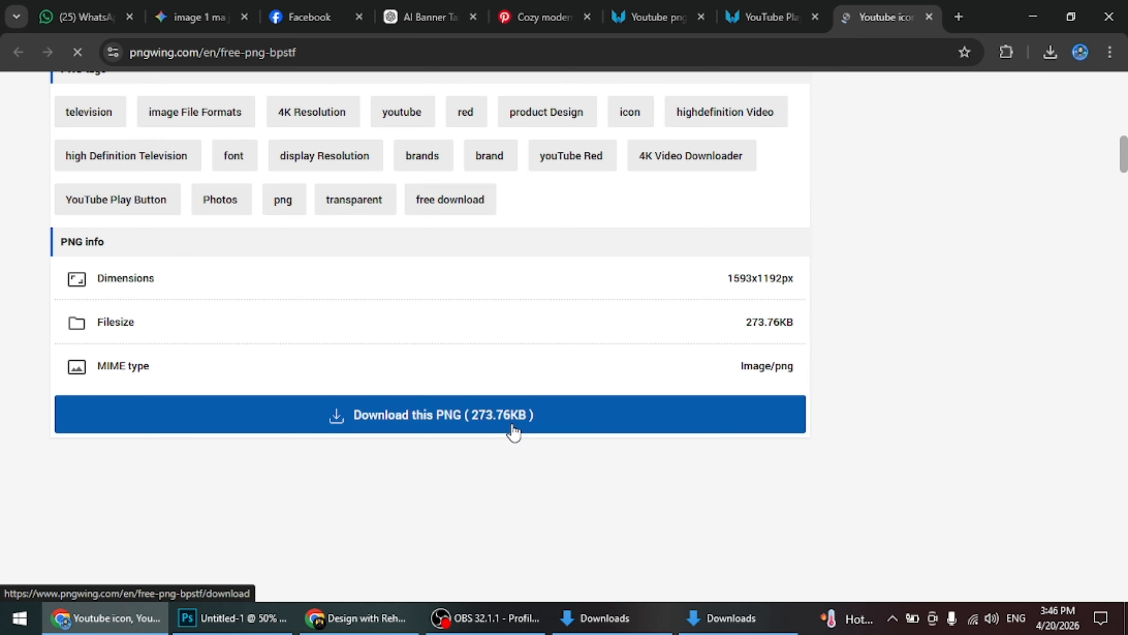
left_click(513, 429)
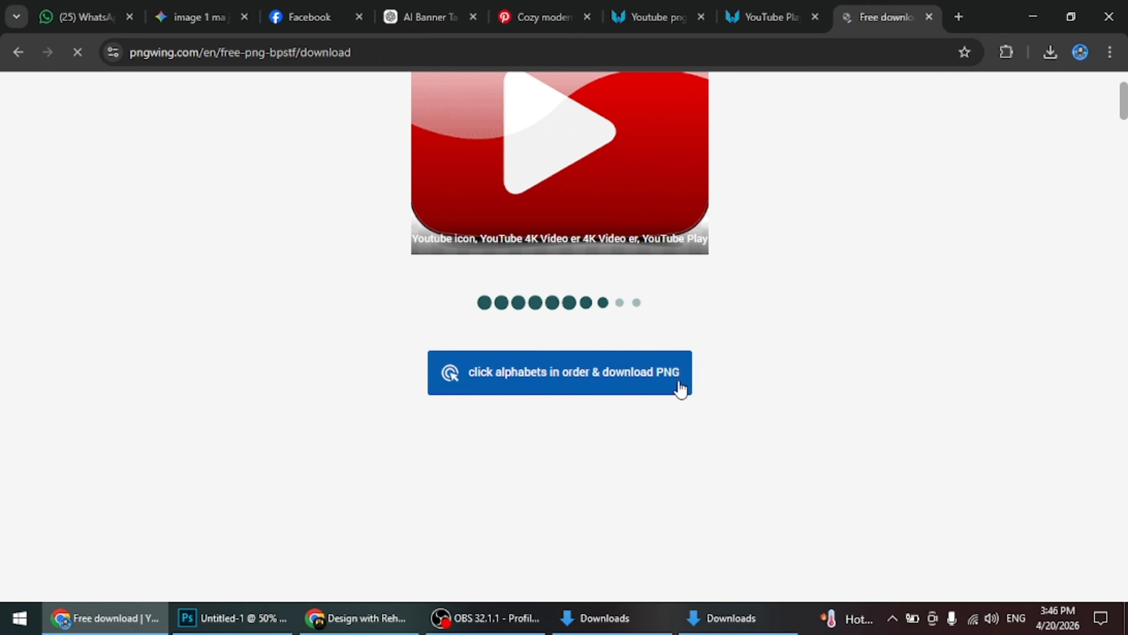
left_click(624, 383)
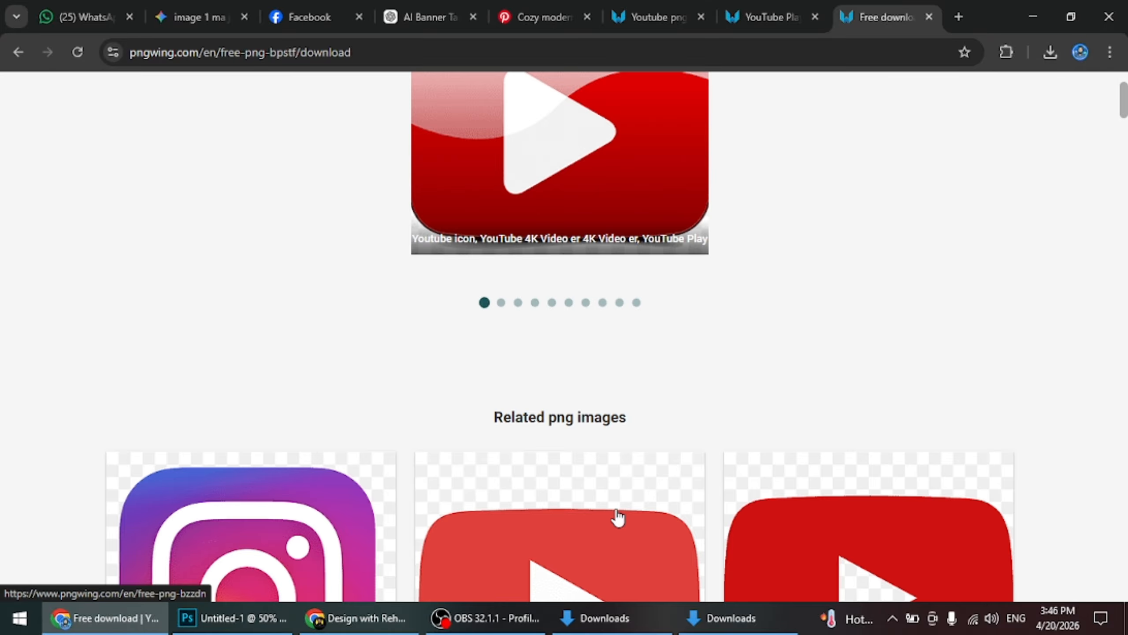
Examine the related images on the download page, the YouTube search results and the earlier play button page for alternative YouTube icons
scroll(538, 342, "down", 5)
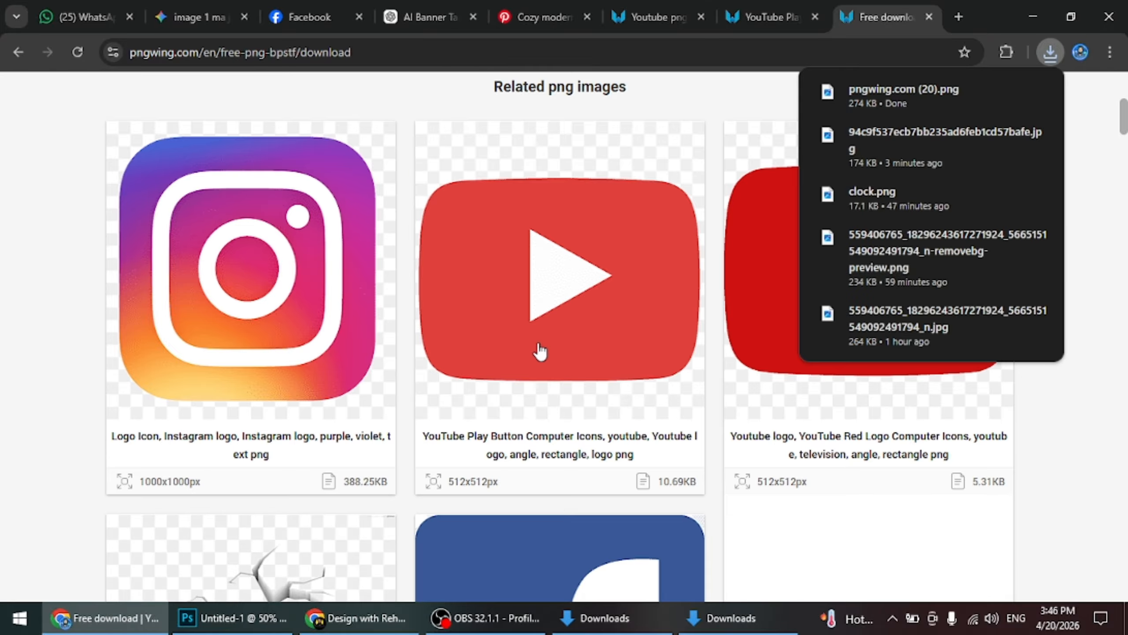
scroll(546, 356, "down", 8)
scroll(544, 360, "down", 15)
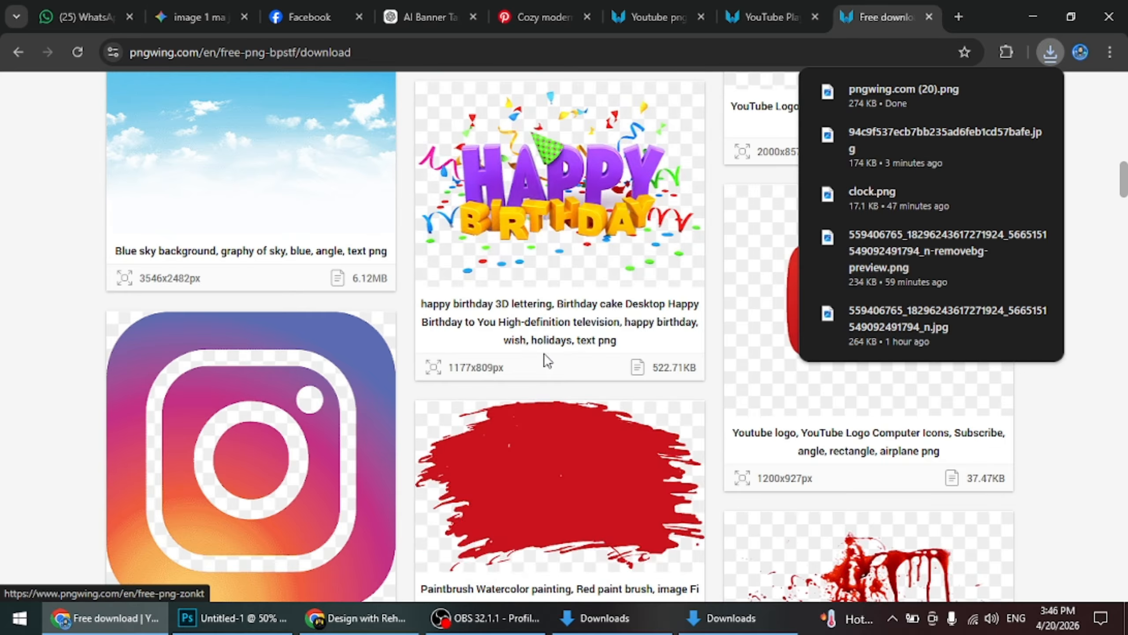
scroll(545, 360, "up", 4)
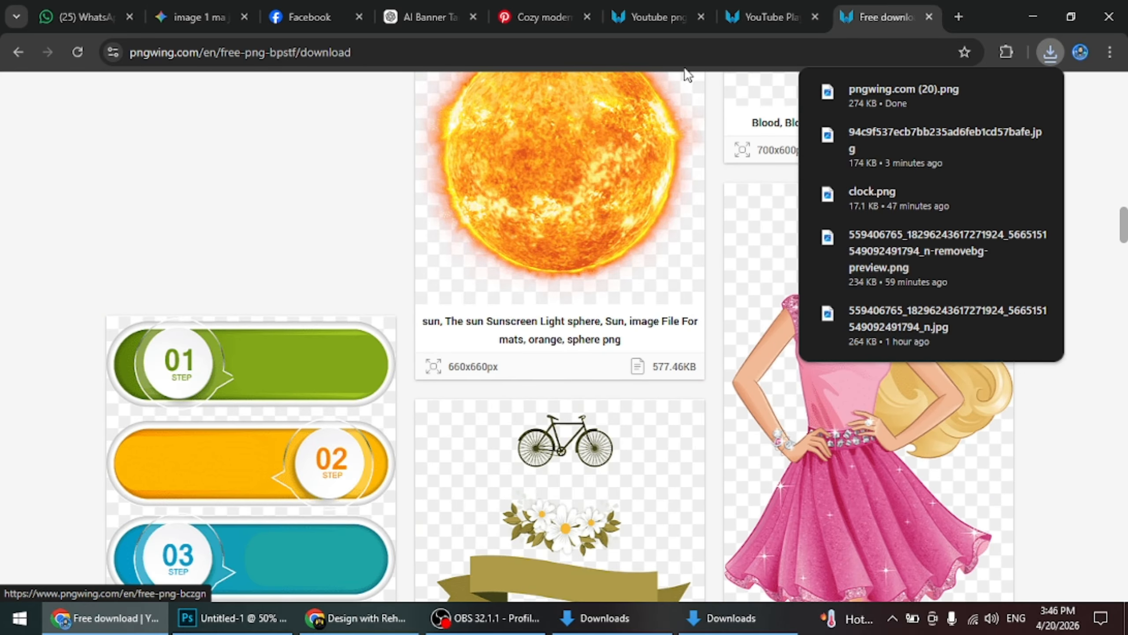
left_click(671, 27)
left_click(752, 237)
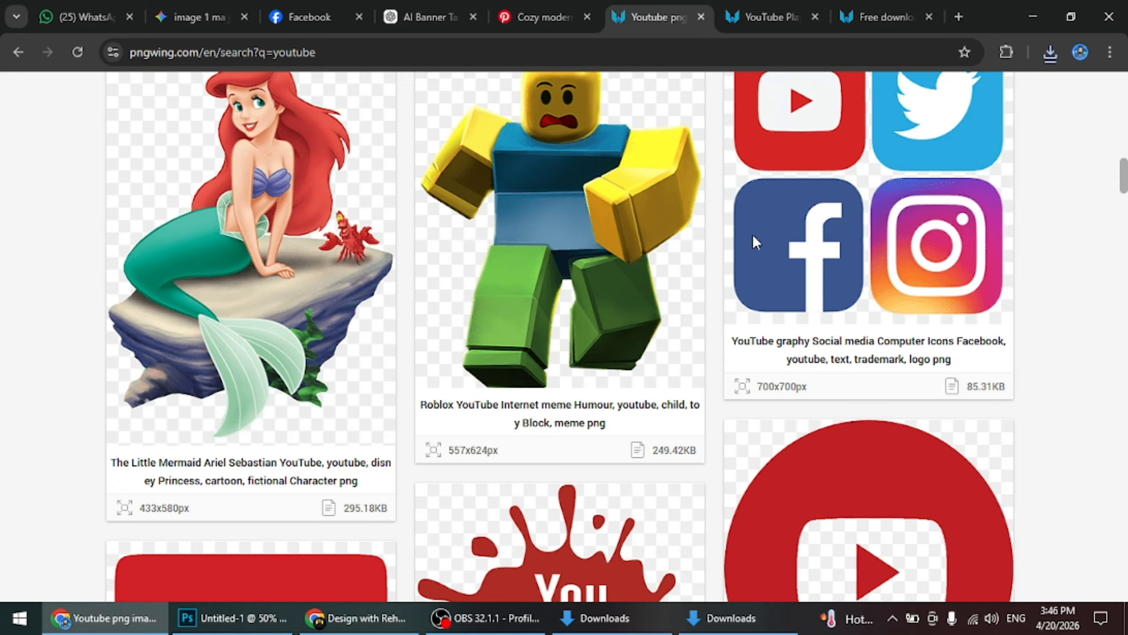
scroll(677, 329, "up", 15)
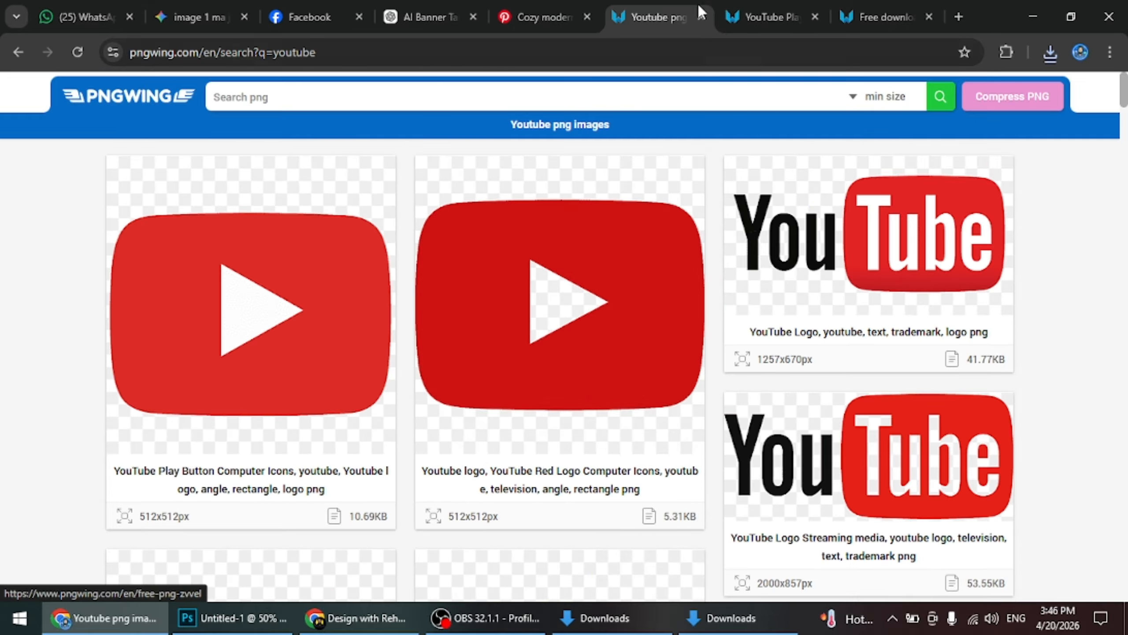
left_click(773, 17)
scroll(510, 454, "down", 5)
scroll(509, 453, "up", 8)
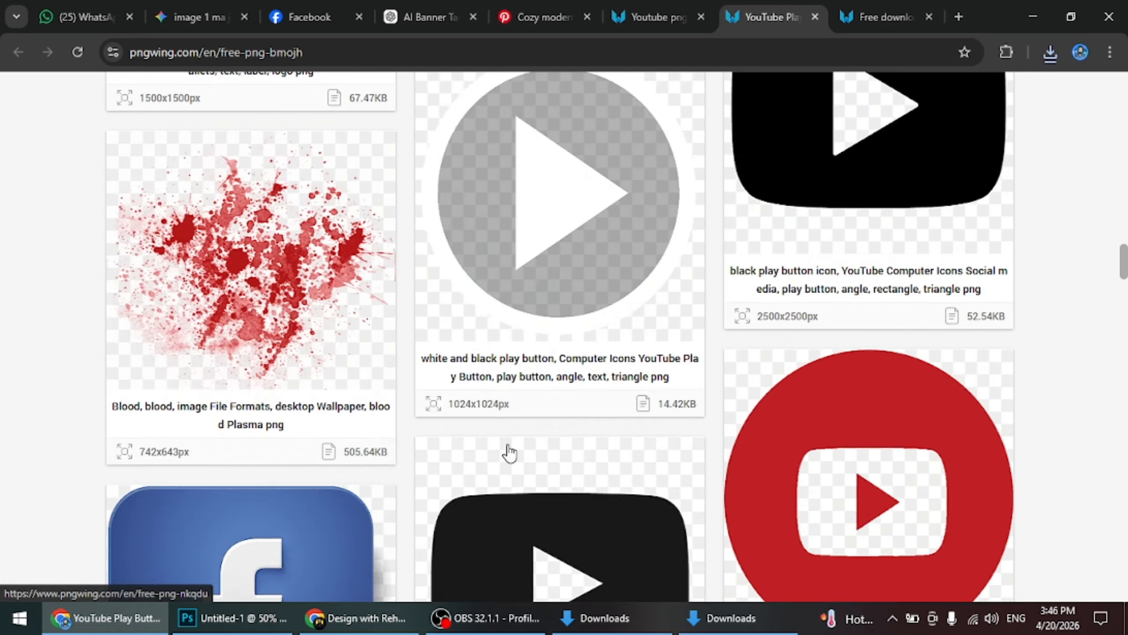
scroll(510, 453, "down", 12)
scroll(511, 451, "up", 15)
scroll(509, 451, "up", 20)
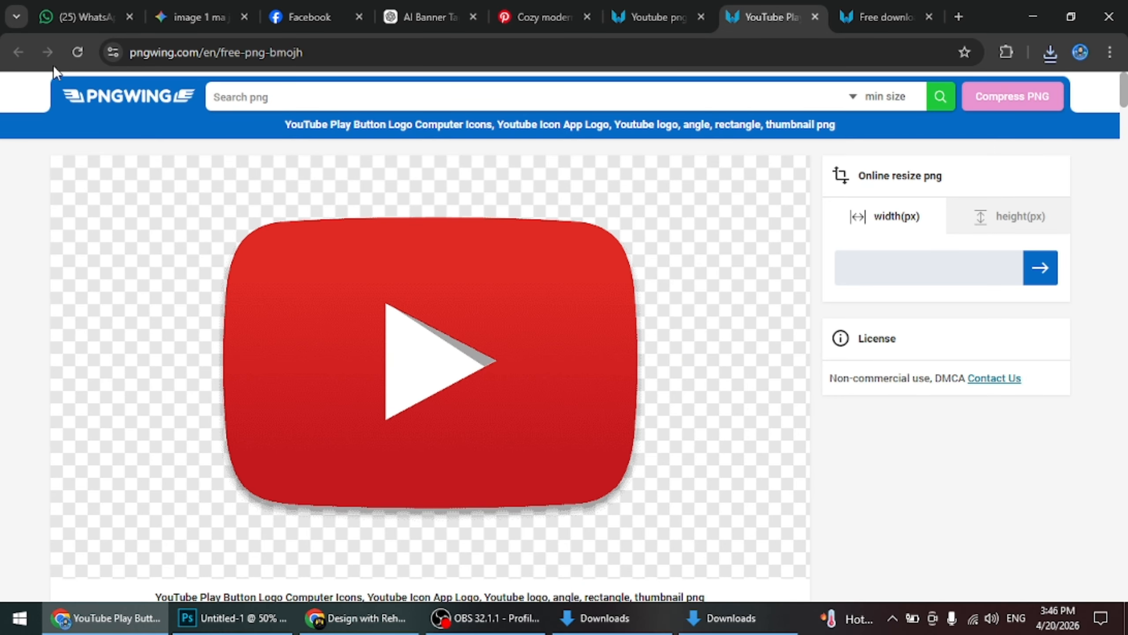
Browse the YouTube search results further and open the round red 3D YouTube icon, 2000x2000 px
left_click(610, 21)
scroll(539, 317, "down", 10)
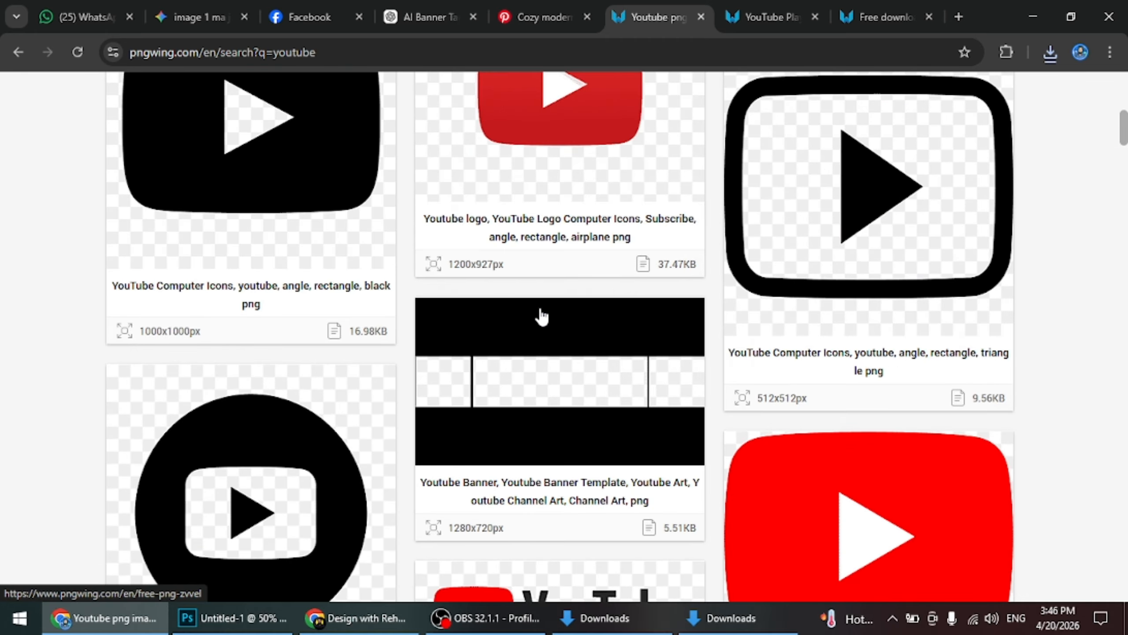
scroll(541, 316, "down", 15)
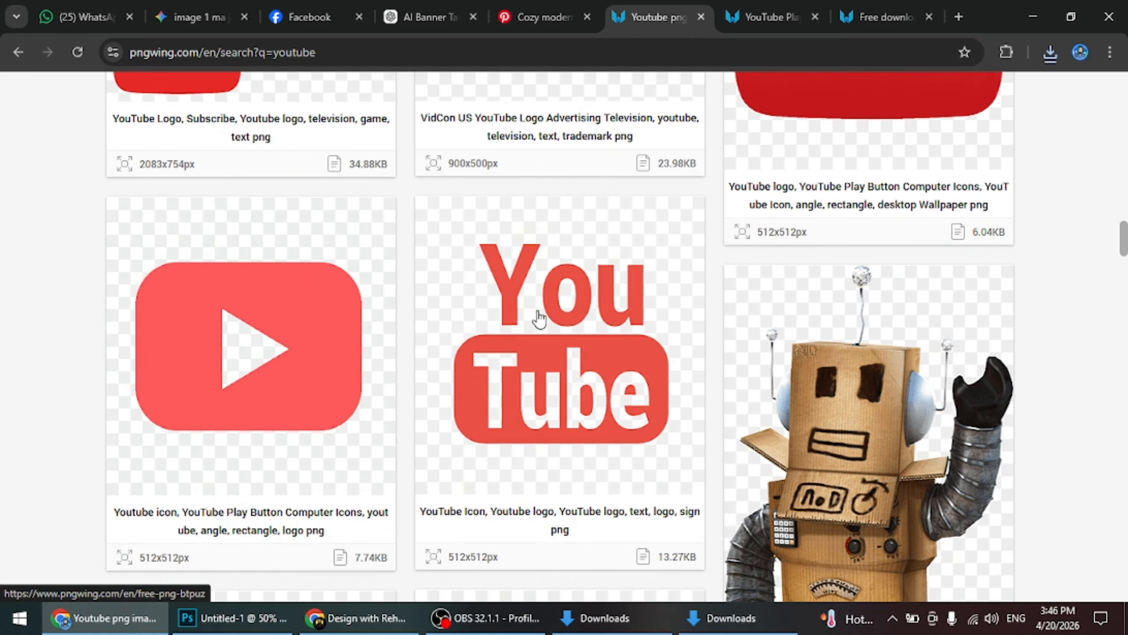
scroll(536, 328, "down", 15)
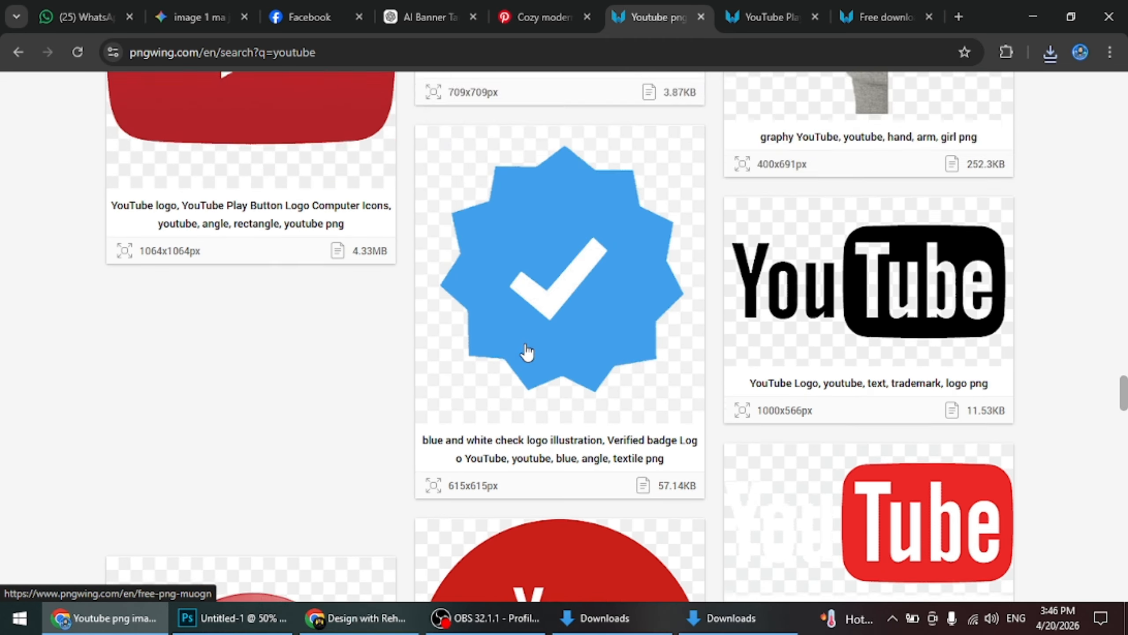
scroll(527, 353, "down", 15)
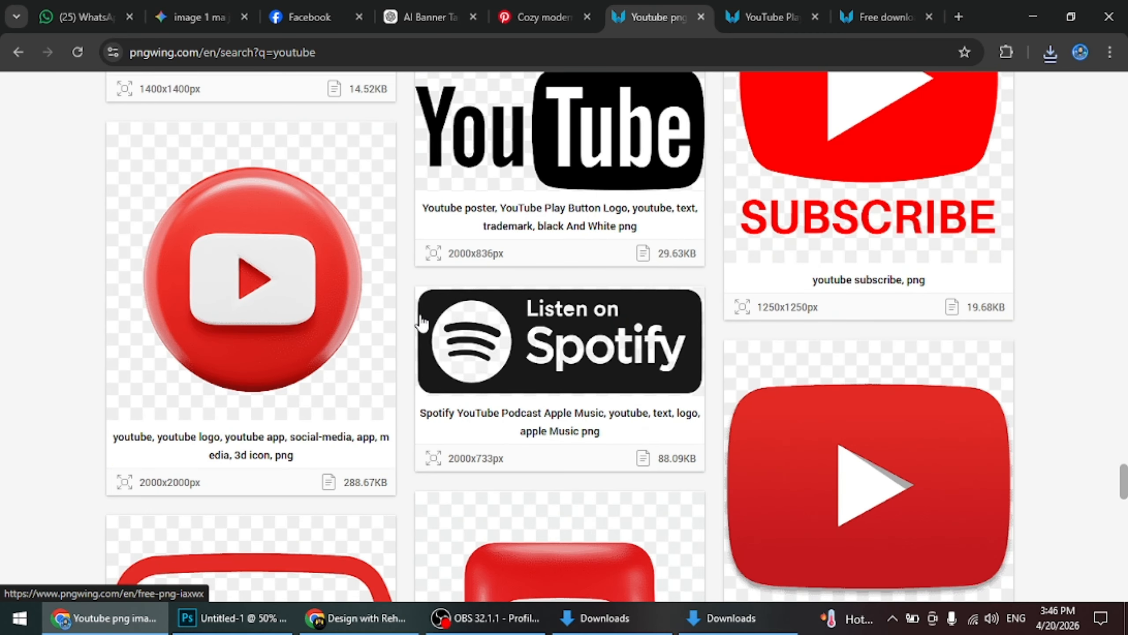
left_click(214, 271)
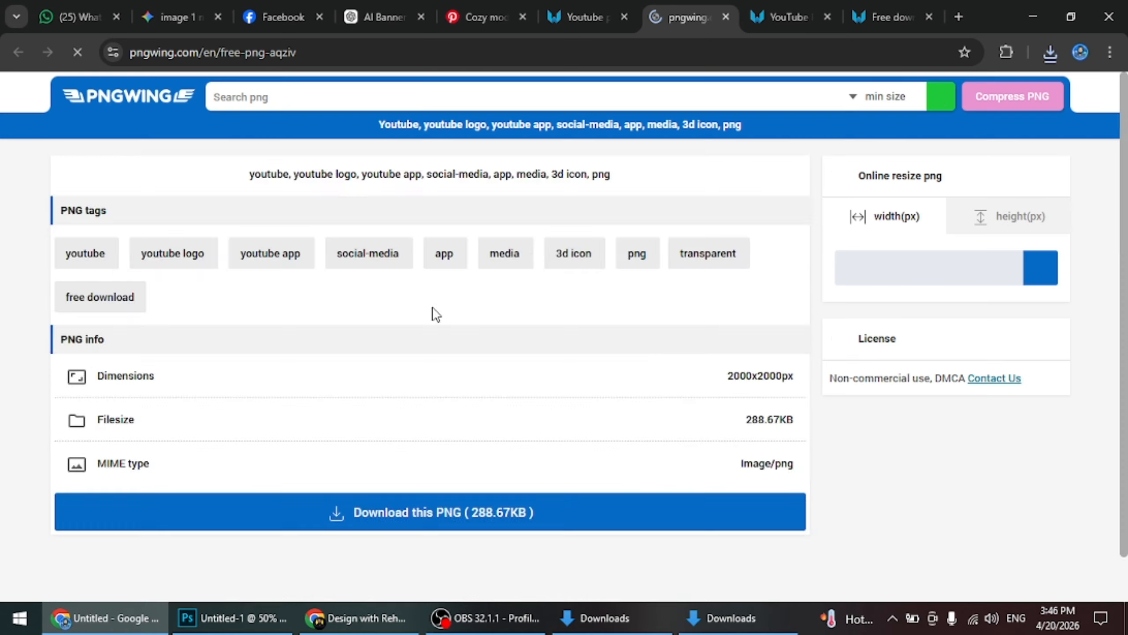
Download the round 3D YouTube icon as a PNG and browse the related images beneath it
scroll(500, 318, "down", 15)
scroll(500, 325, "down", 6)
scroll(496, 327, "up", 2)
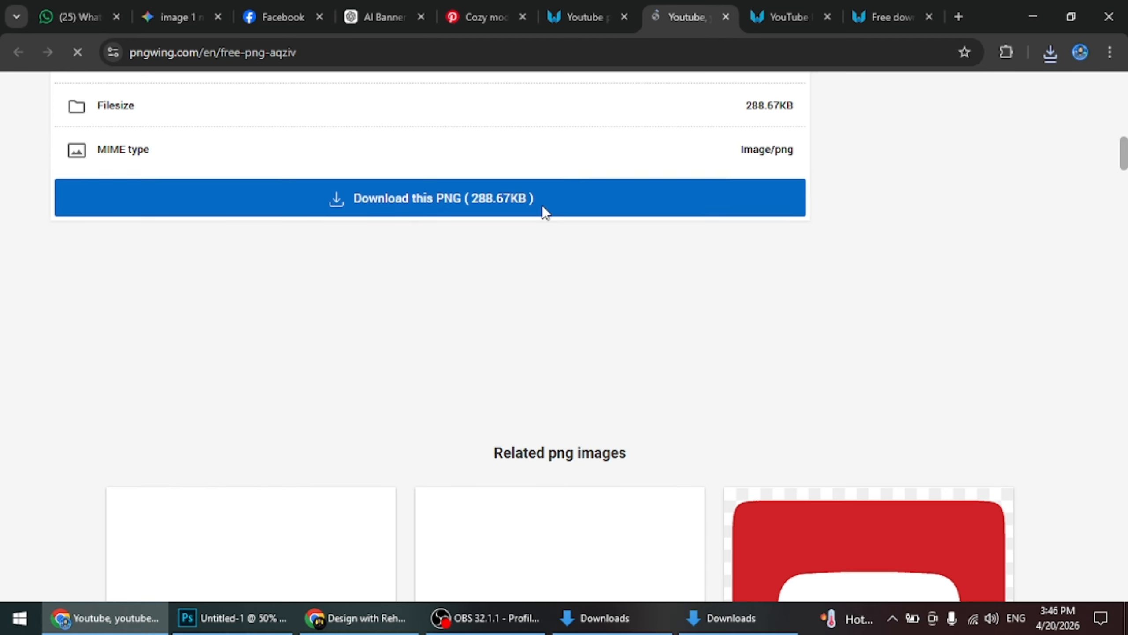
left_click(545, 205)
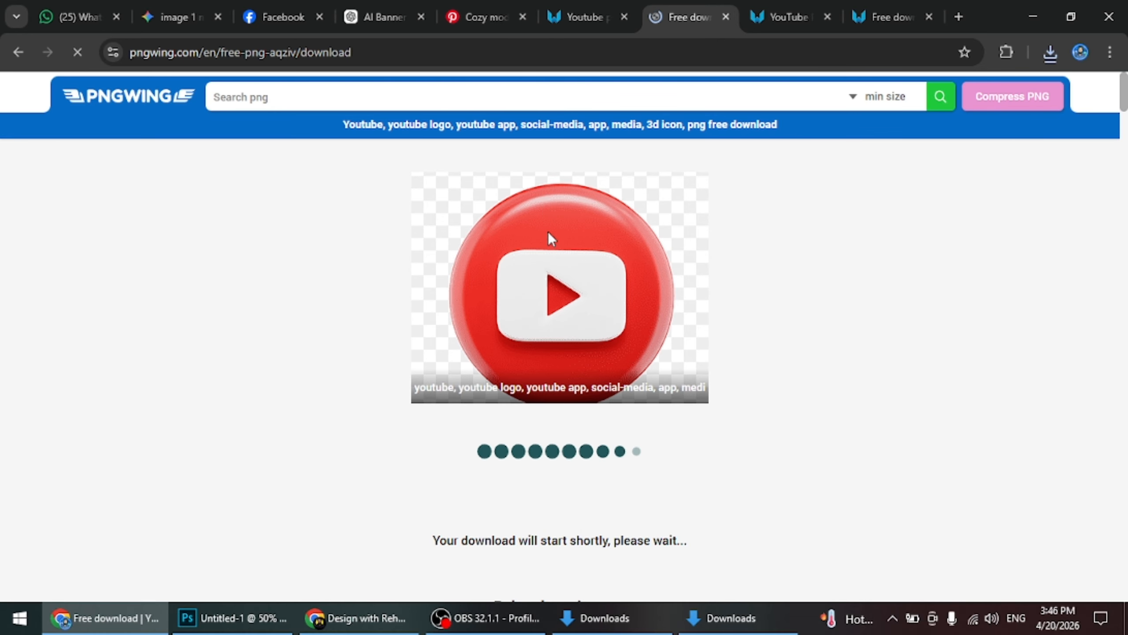
scroll(549, 267, "down", 8)
scroll(550, 306, "down", 8)
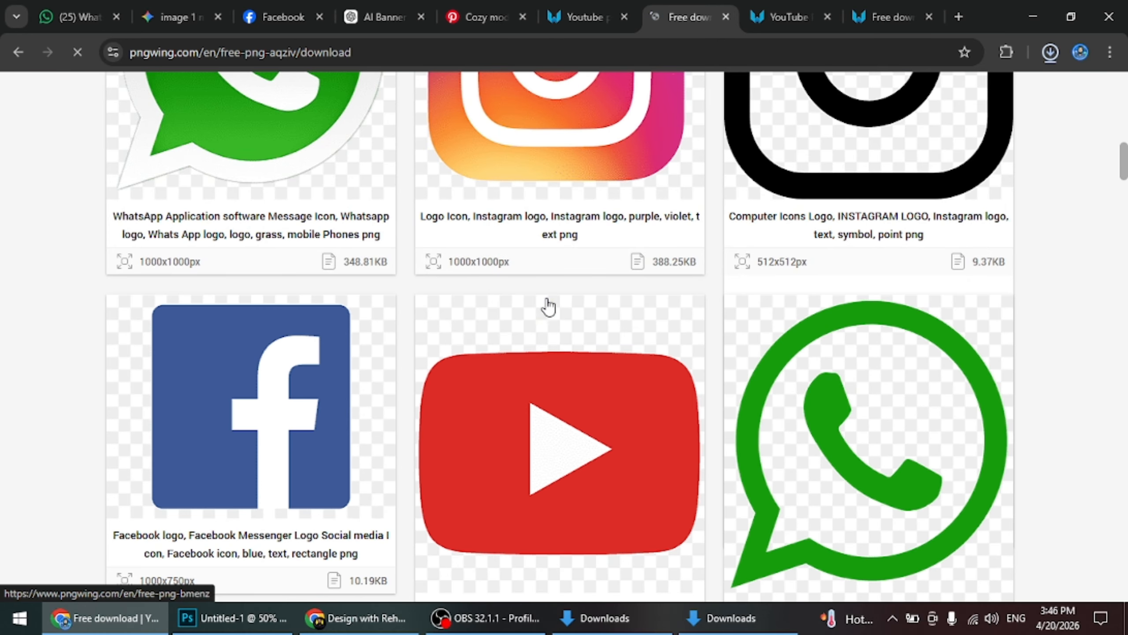
Place pngwing.com (20) from the Downloads folder into the Photoshop post beside the man's head, and move its layer below Layer 1
left_click(1034, 20)
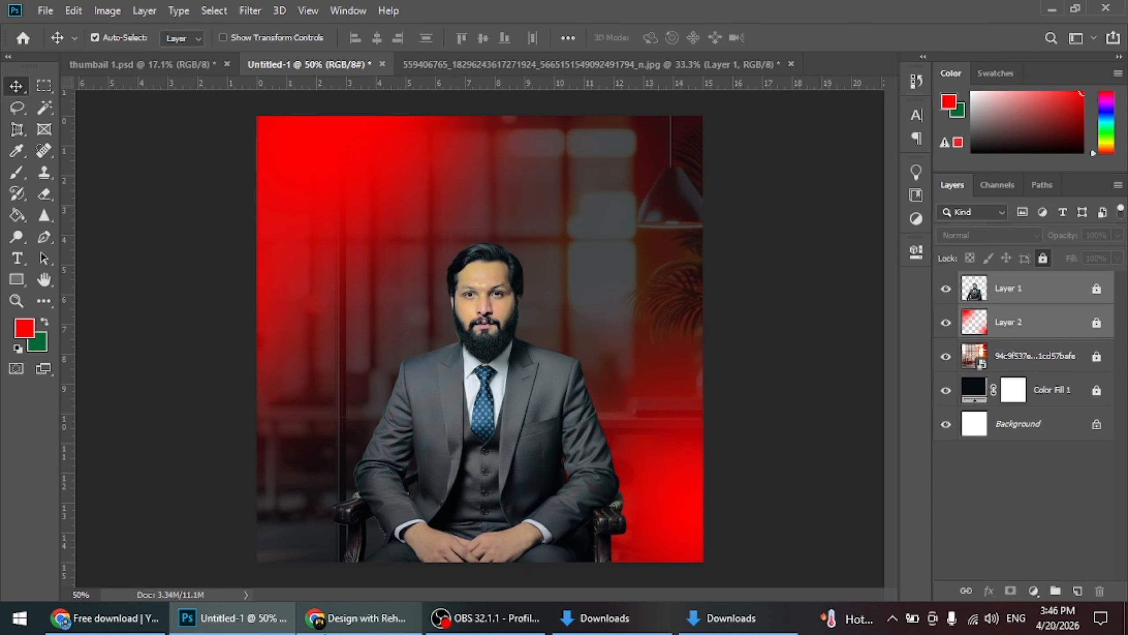
left_click(605, 616)
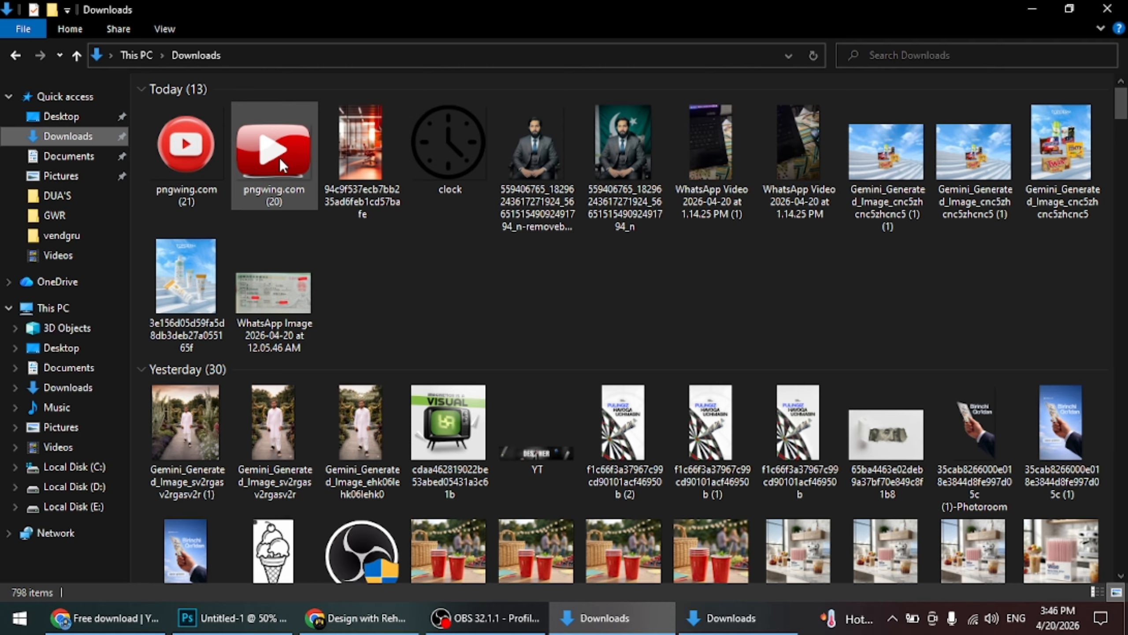
left_click_drag(276, 157, 451, 438)
left_click_drag(436, 351, 436, 351)
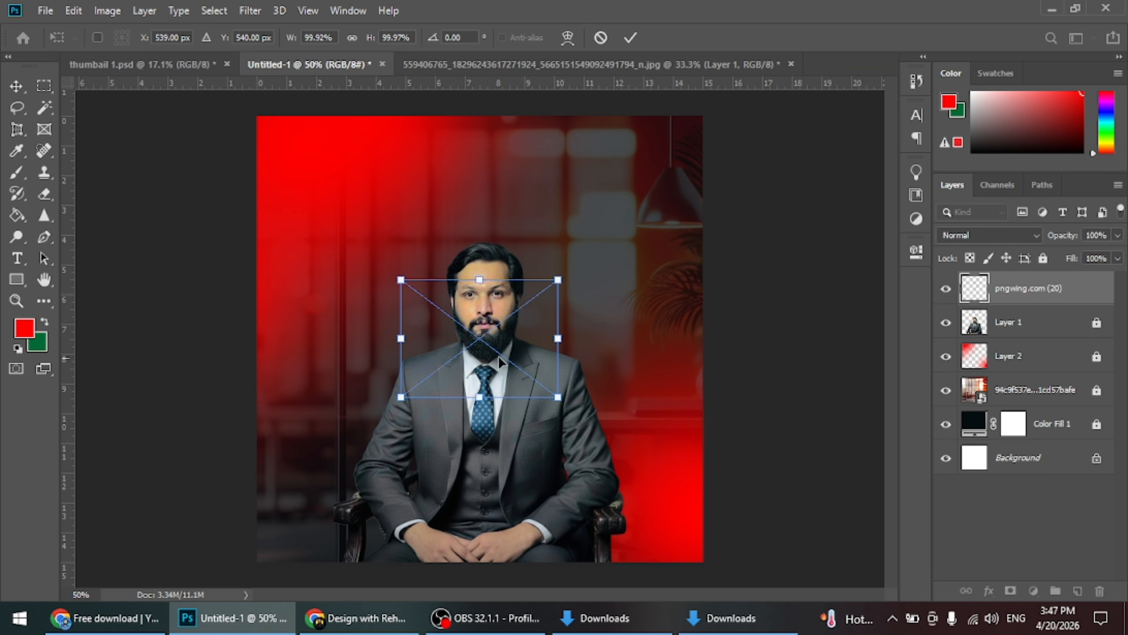
left_click_drag(518, 346, 415, 323)
left_click(631, 38)
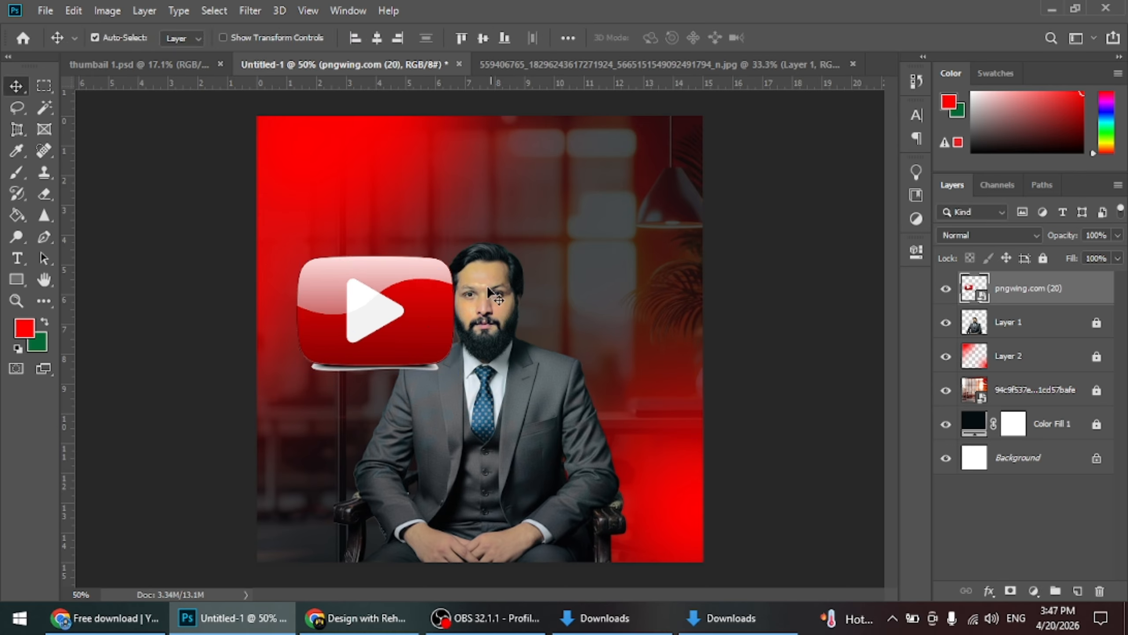
left_click_drag(1007, 286, 973, 341)
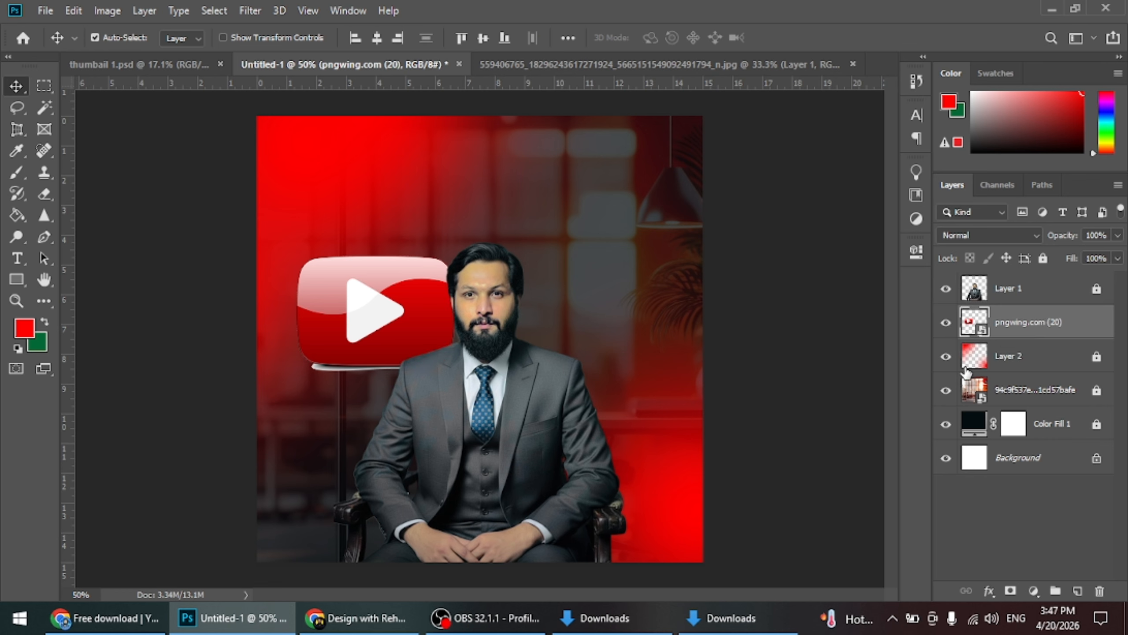
Outline the grey shadow strip beneath the YouTube icon with the Pen tool in Path mode and convert the path into a selection
scroll(406, 377, "up", 5)
left_click_drag(377, 330, 376, 192)
left_click_drag(378, 250, 339, 289)
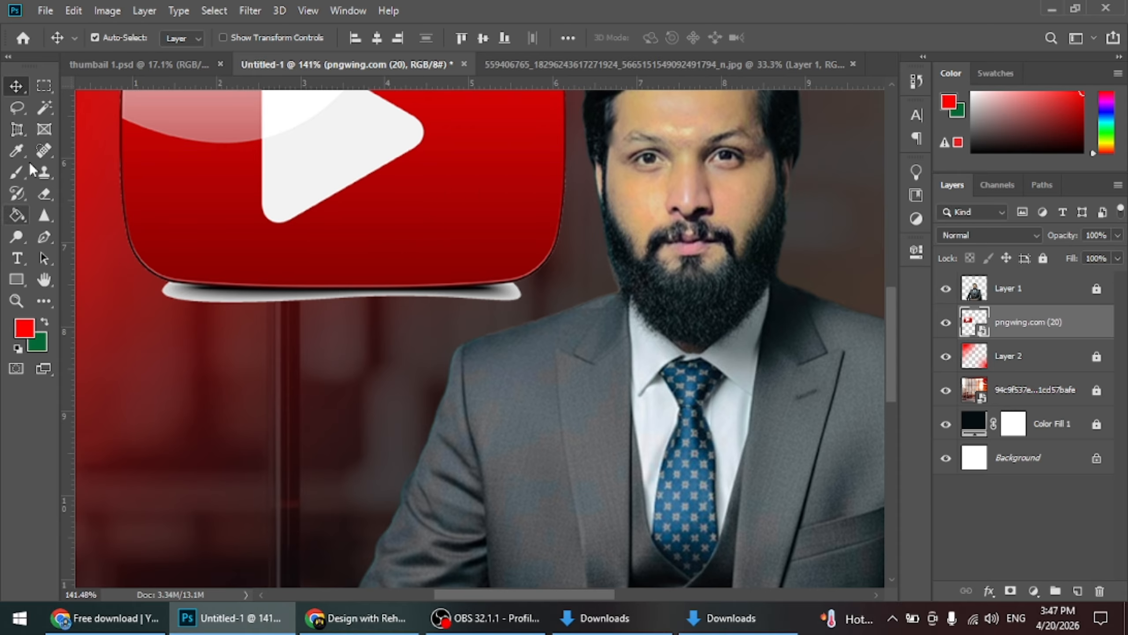
left_click(43, 238)
left_click(121, 36)
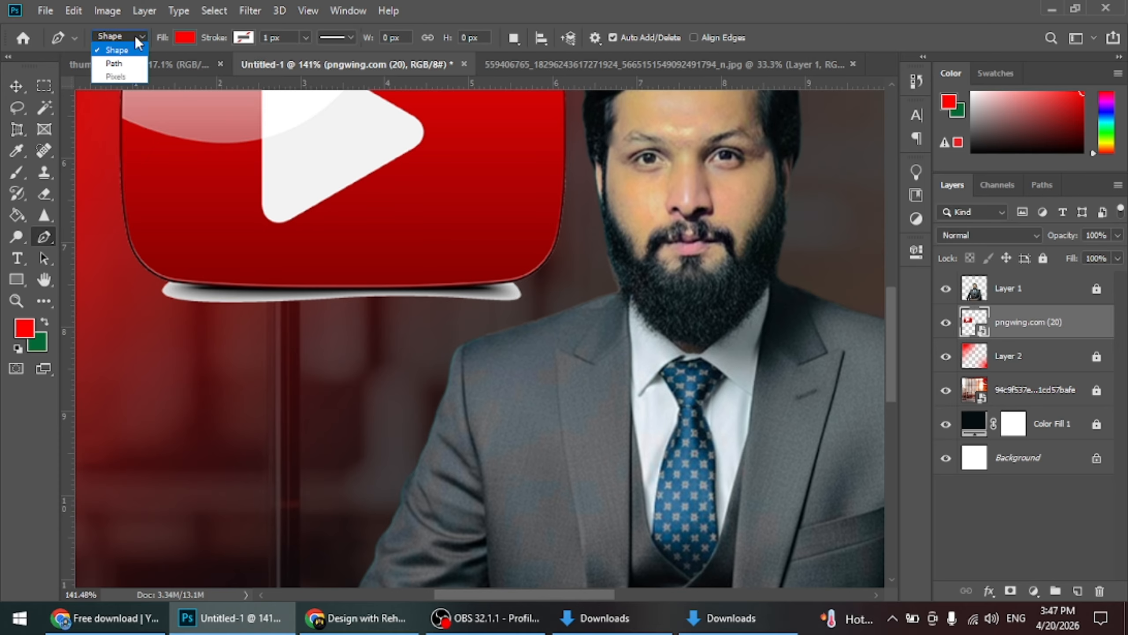
left_click(133, 38)
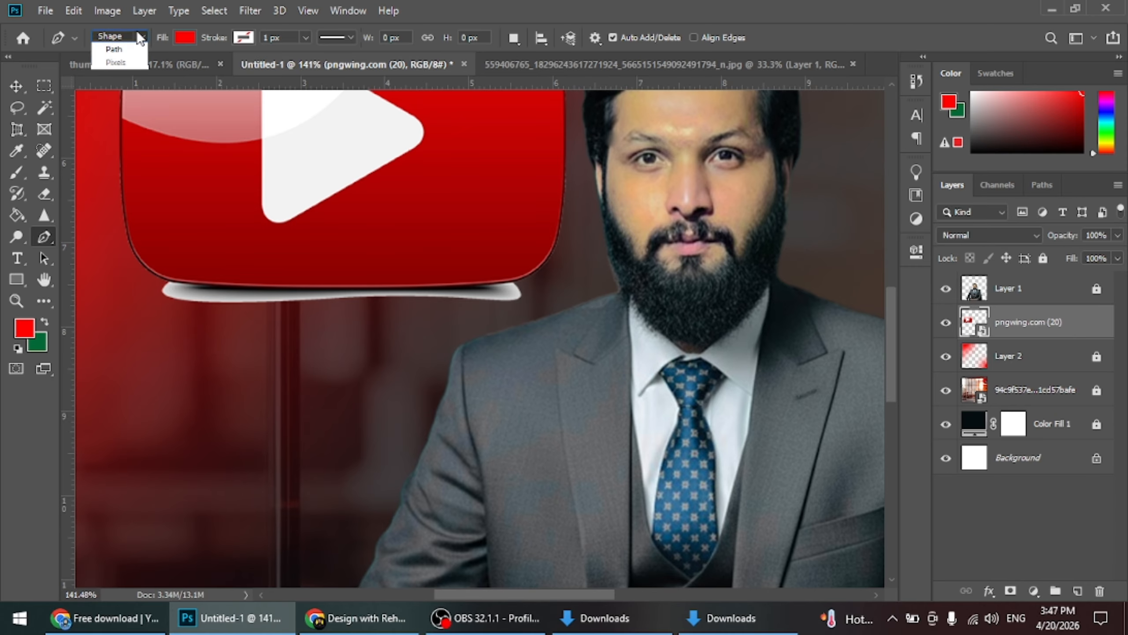
left_click(114, 49)
scroll(154, 327, "up", 4)
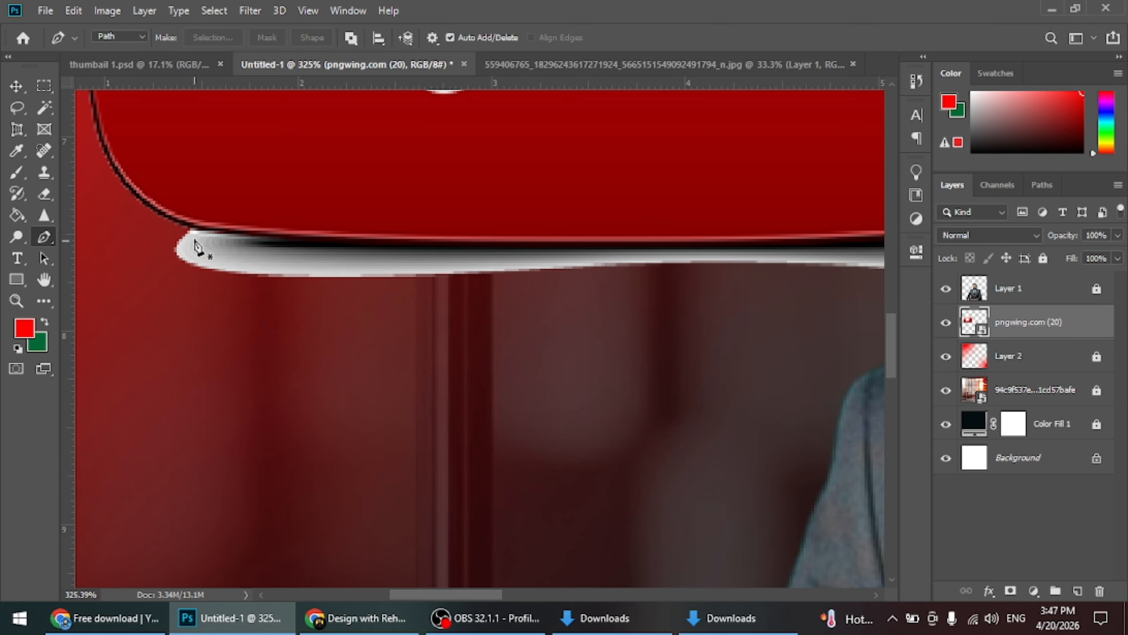
left_click(186, 233)
scroll(330, 261, "down", 2)
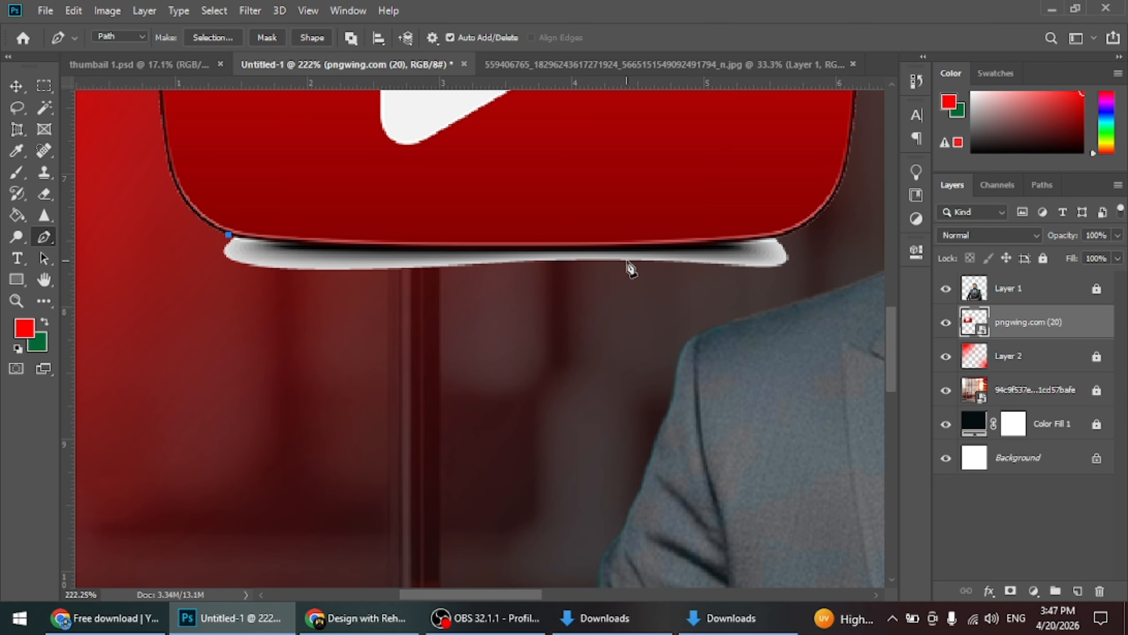
left_click_drag(634, 245, 763, 237)
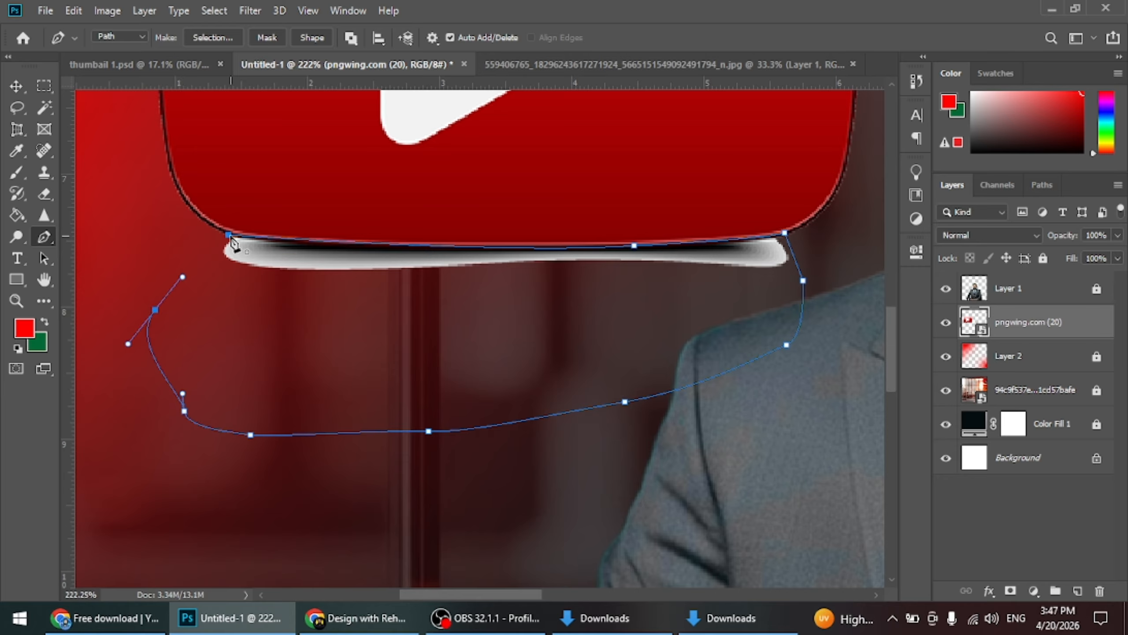
key("ctrl+Return")
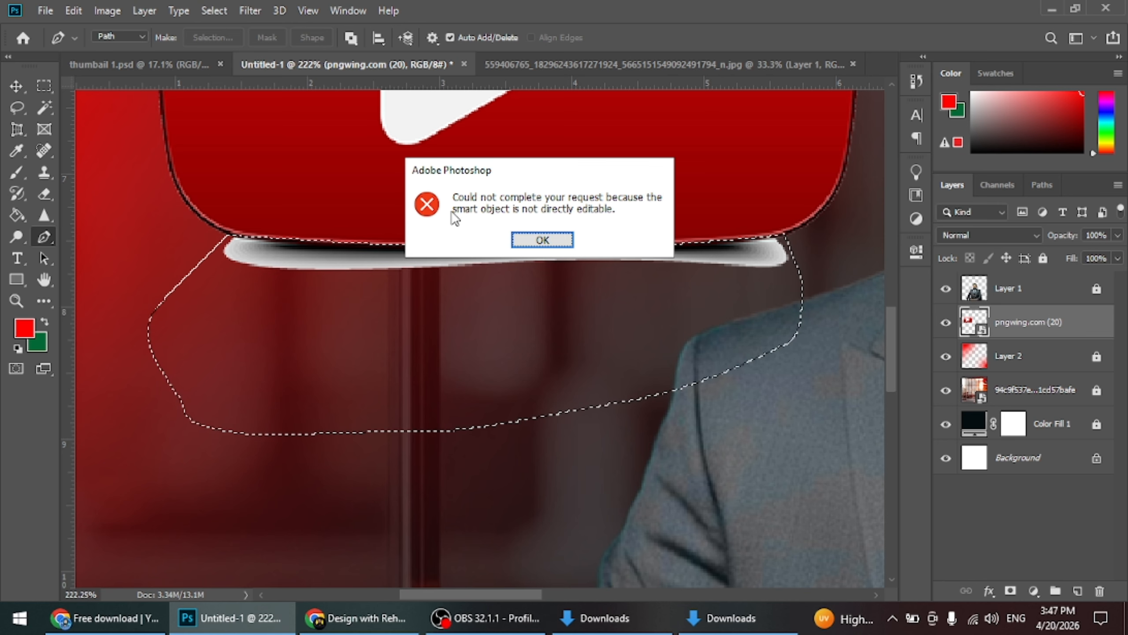
Rasterize the pngwing.com (20) layer, delete the selected shadow strip beneath the icon, and deselect
left_click(542, 240)
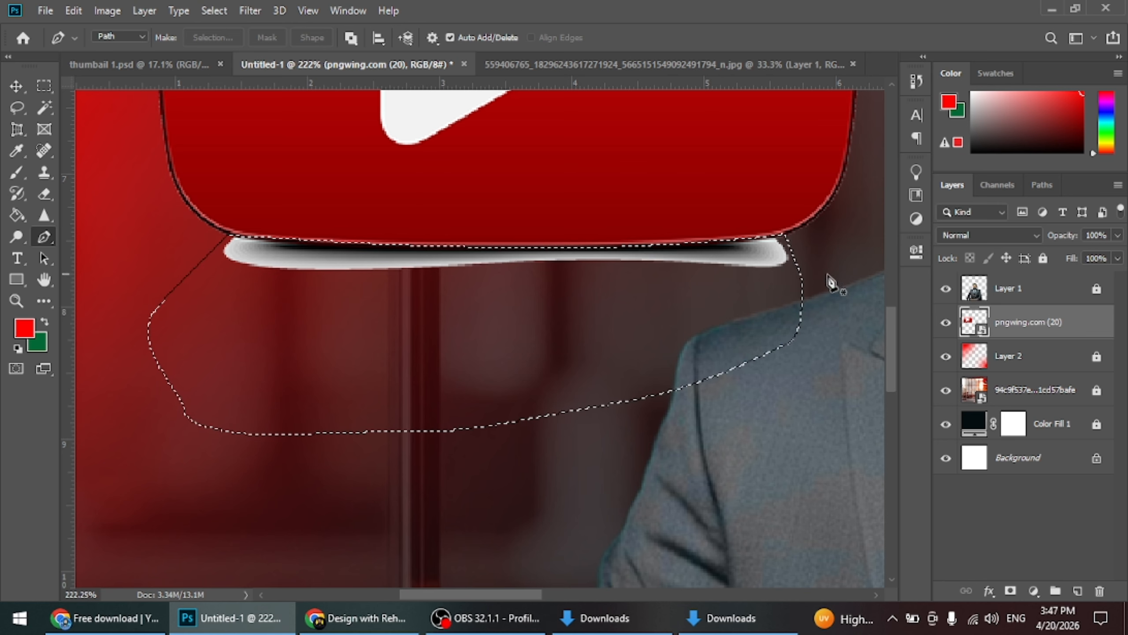
right_click(1019, 328)
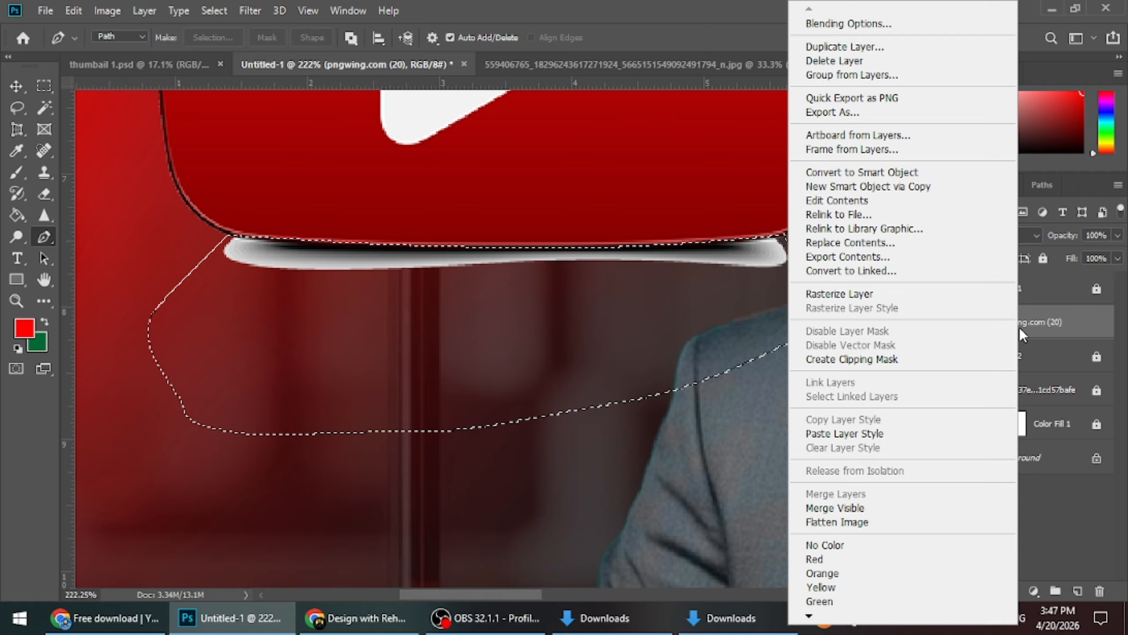
left_click(830, 293)
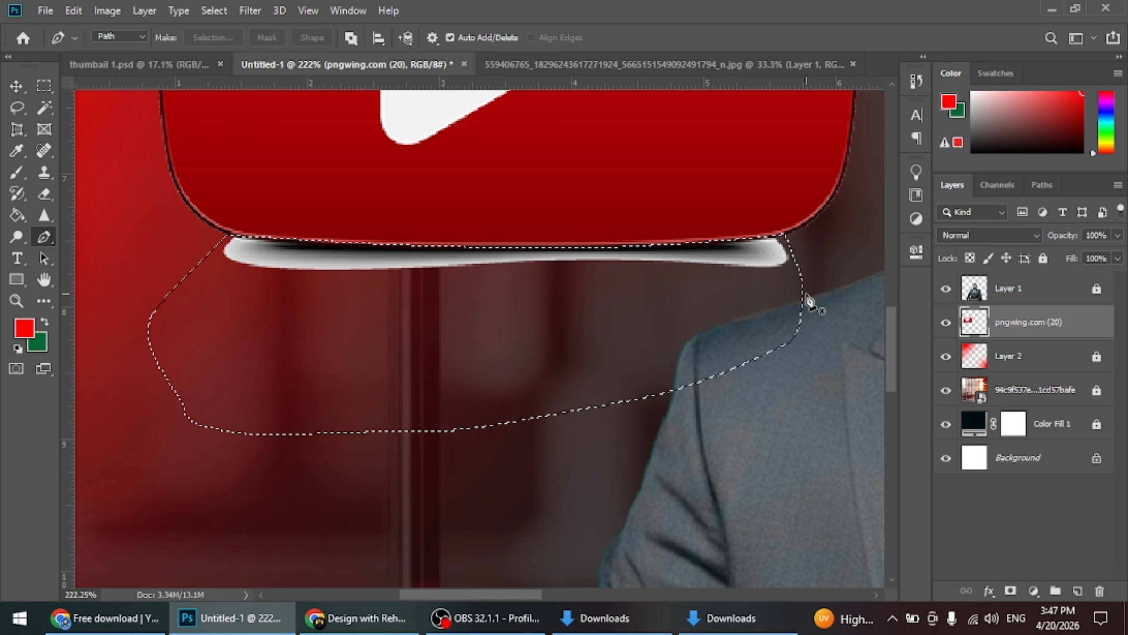
key("ctrl+d")
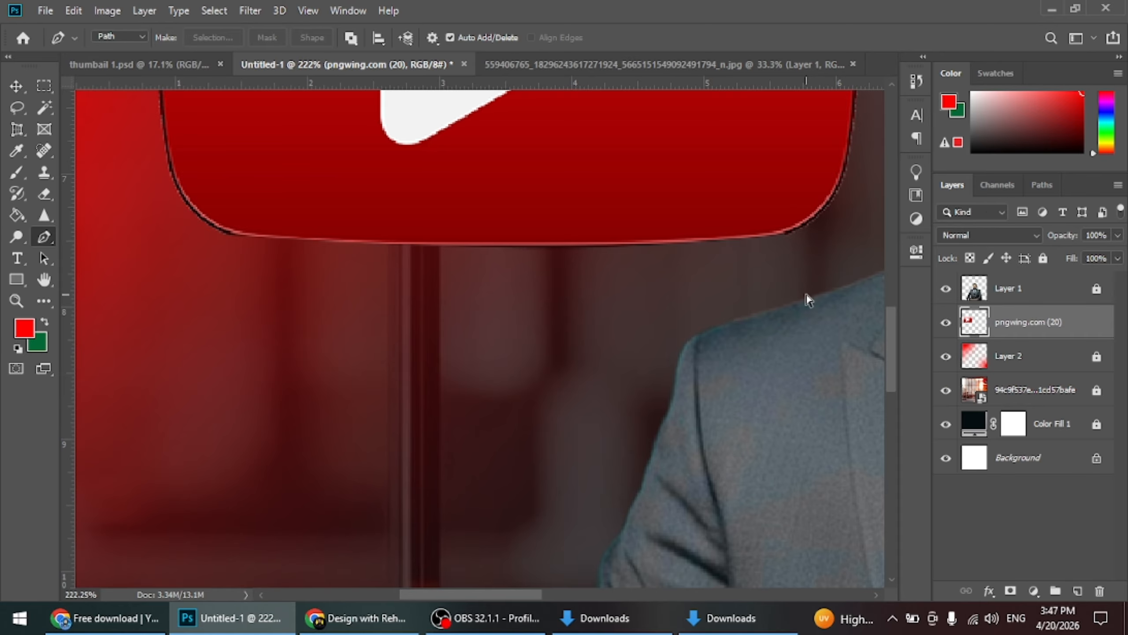
Shrink the YouTube icon and place it partly behind the man's head, with a final rescale to 110.45%
key("ctrl+0")
left_click(25, 91)
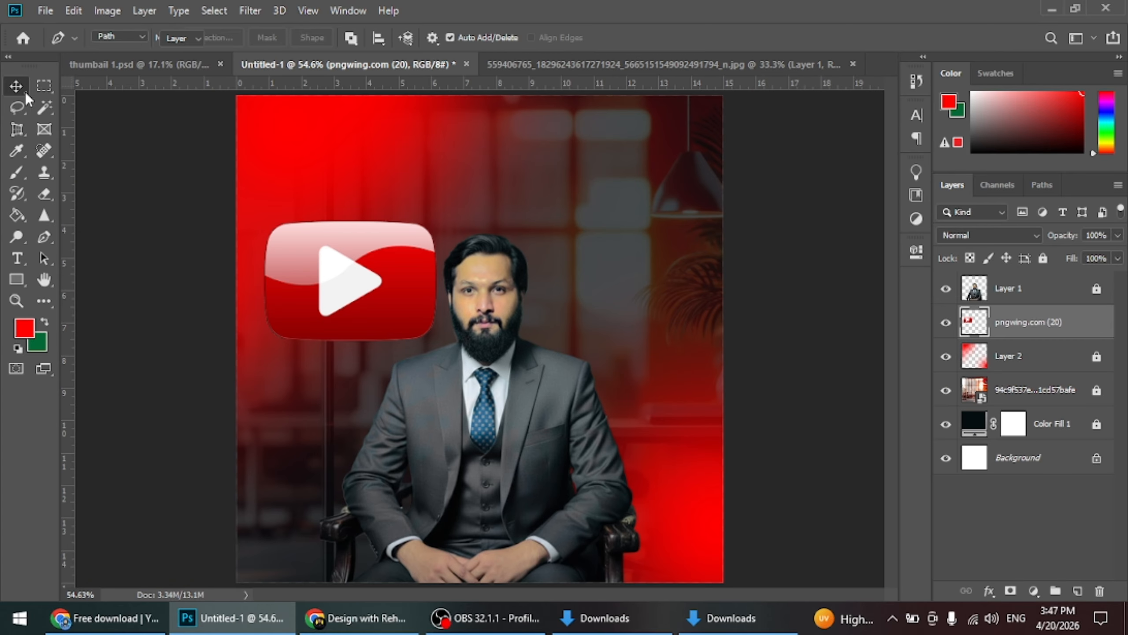
key("ctrl+t")
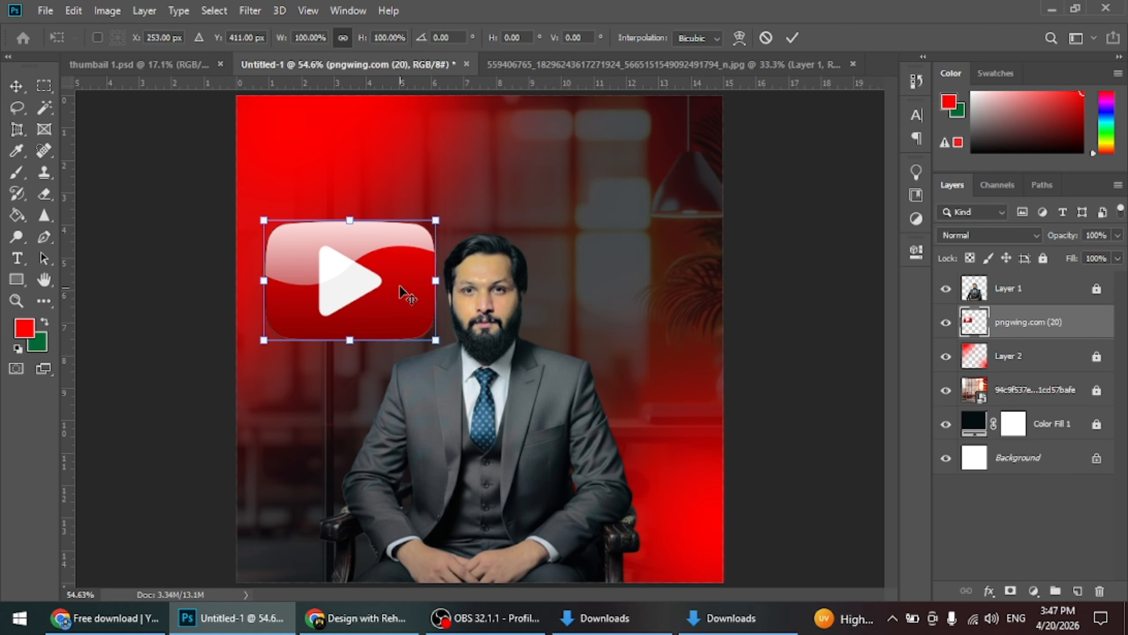
left_click_drag(265, 222, 309, 252)
left_click(792, 37)
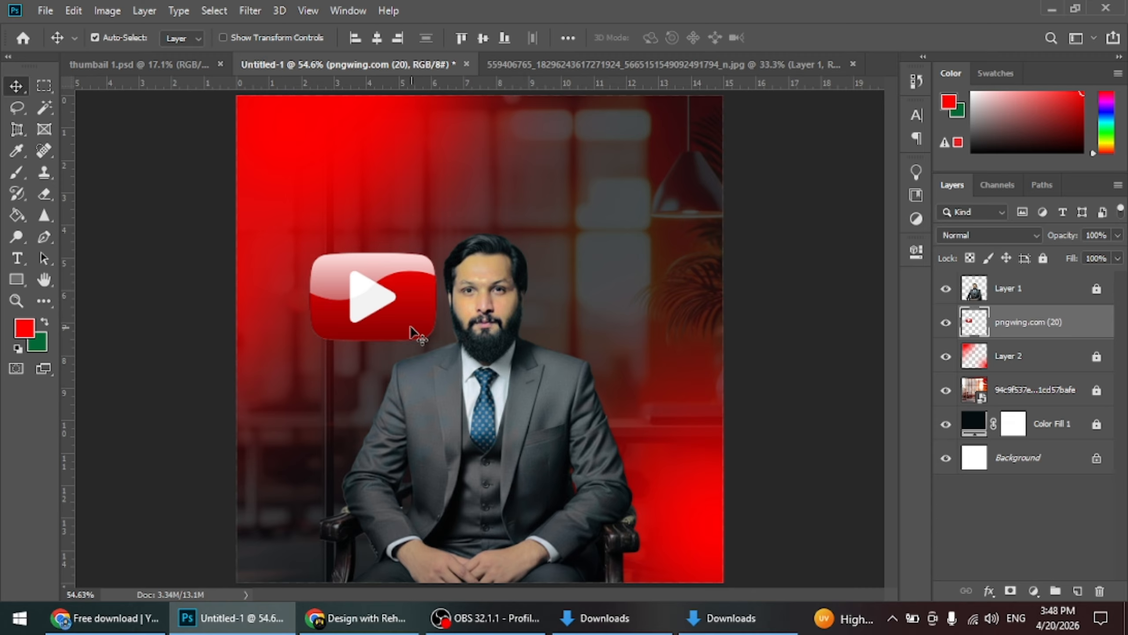
left_click_drag(412, 334, 460, 362)
key("ctrl+t")
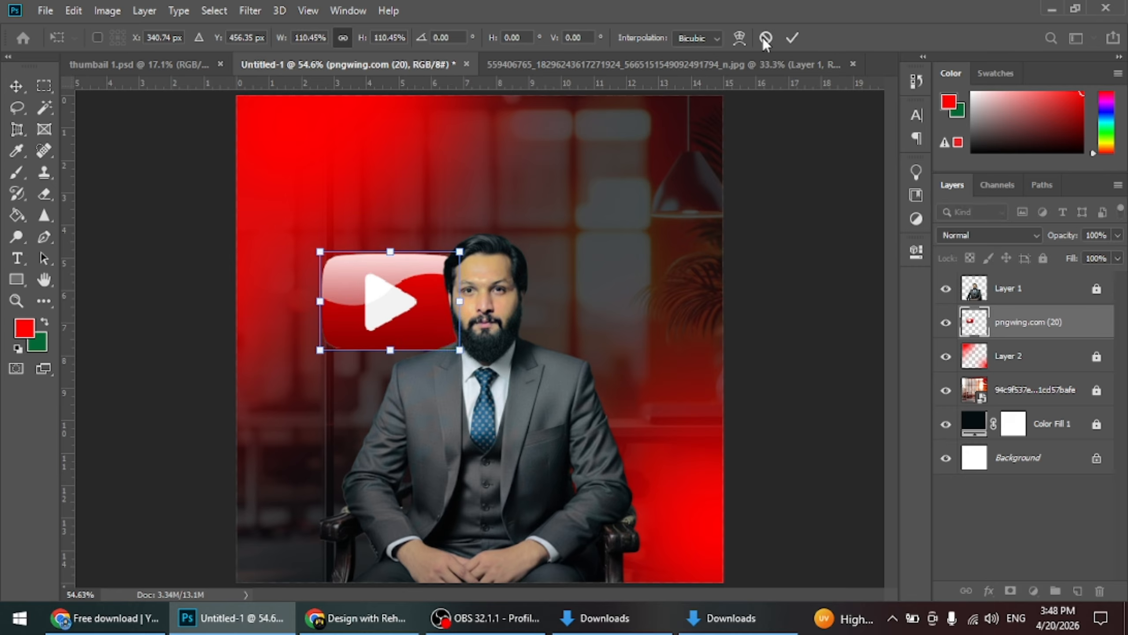
left_click(792, 38)
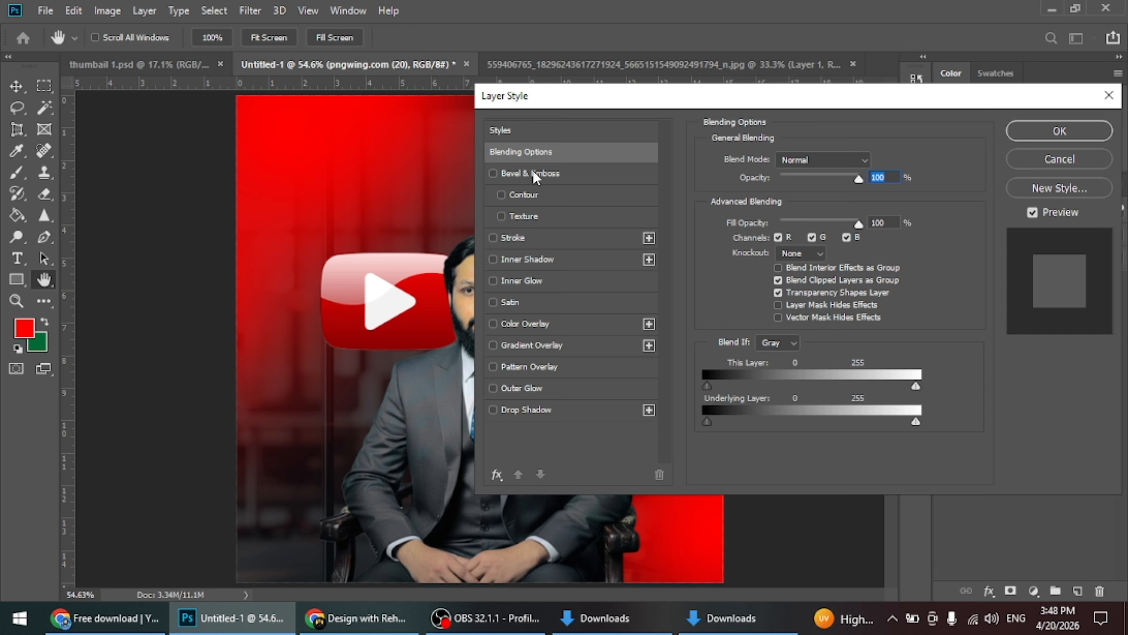
Give the YouTube icon an Inner Bevel with depth 396%, size 17 px and soften 7 px, and shift it slightly down
left_click(532, 174)
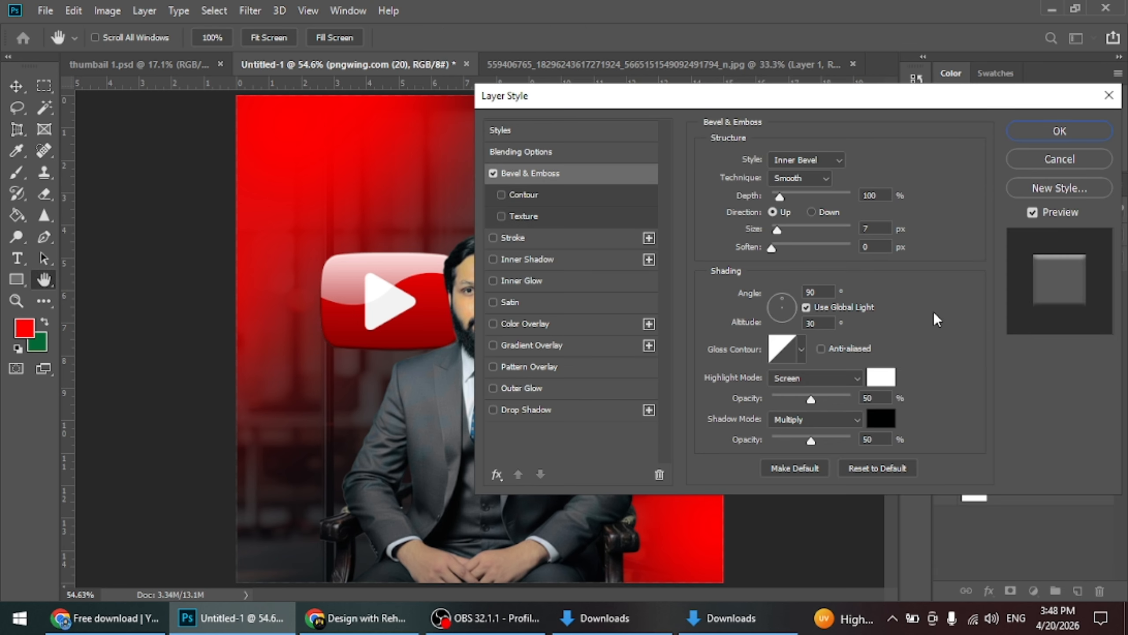
left_click_drag(774, 189, 804, 192)
left_click_drag(782, 228, 778, 249)
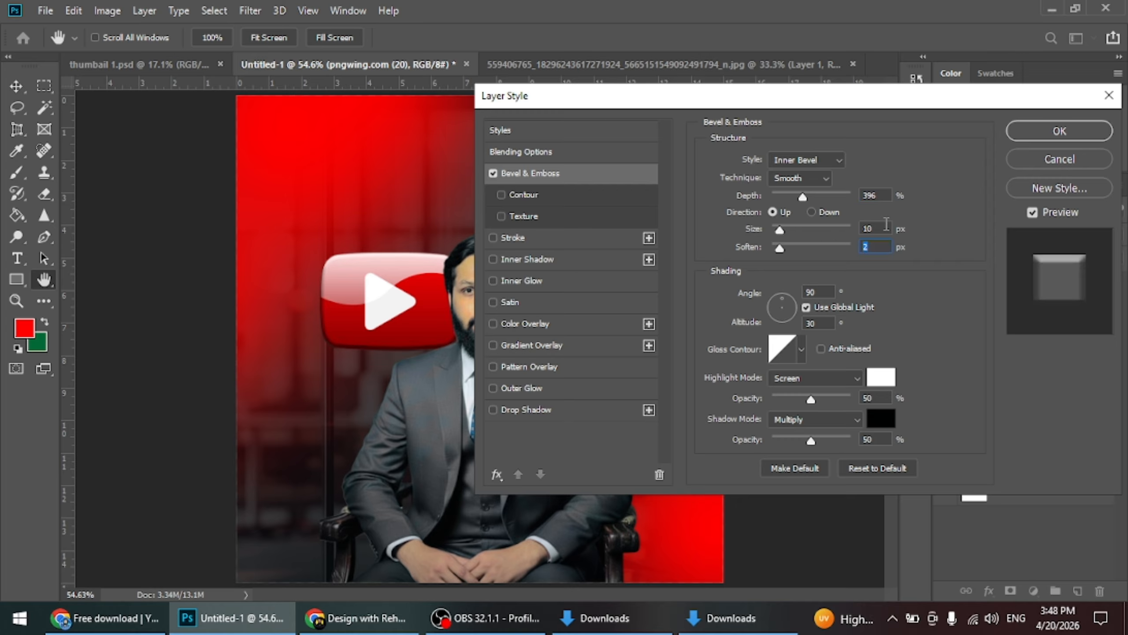
key("Up")
key("Up")
key("Up")
key("Up")
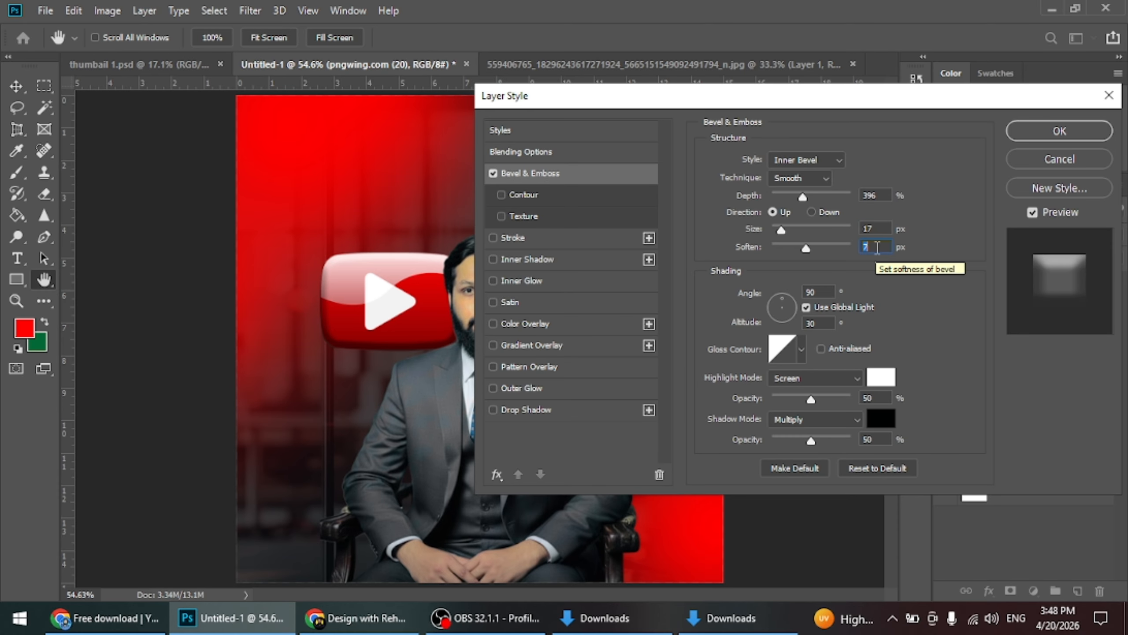
left_click(1060, 131)
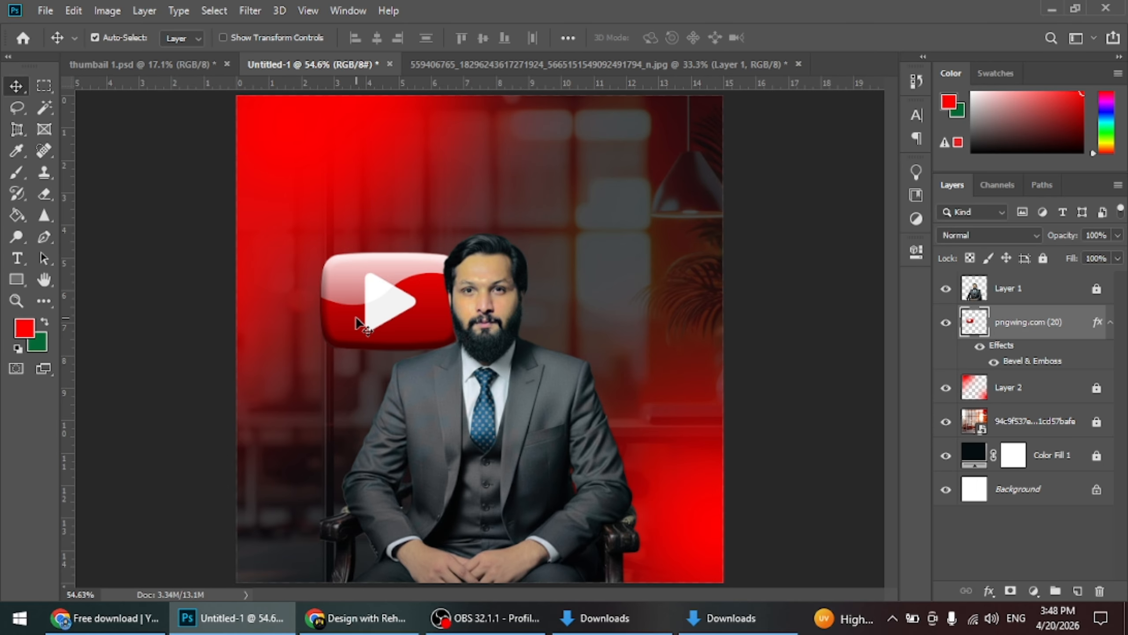
left_click_drag(358, 324, 357, 328)
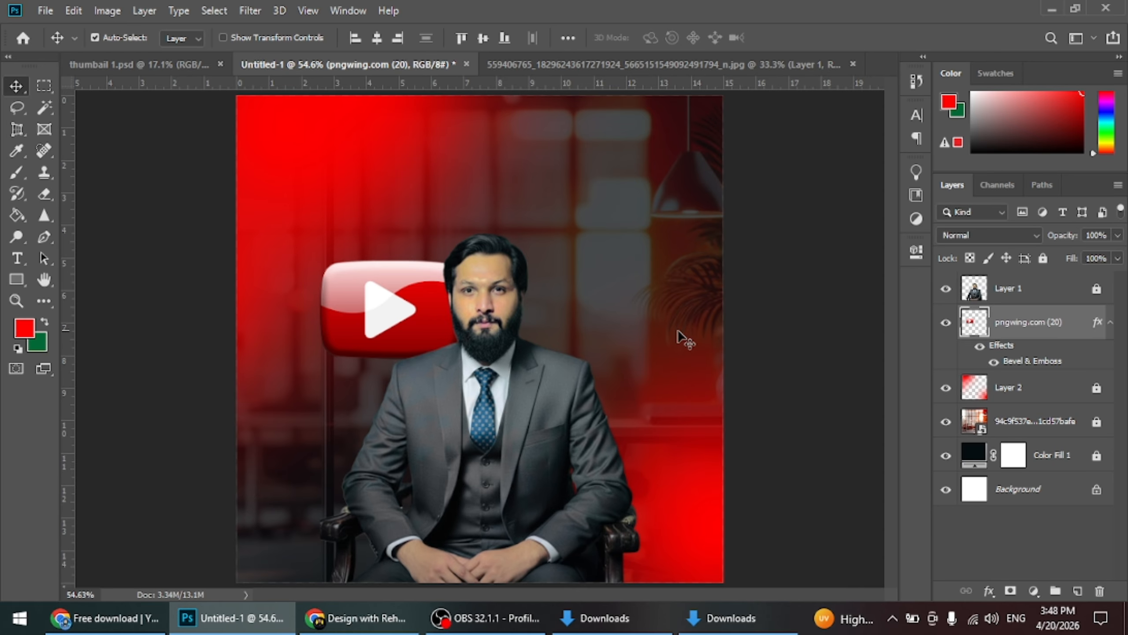
left_click(784, 343)
Place the round icon pngwing.com (21) from the Downloads folder into the post and scale it to 25.40% beside the man's torso
left_click(604, 618)
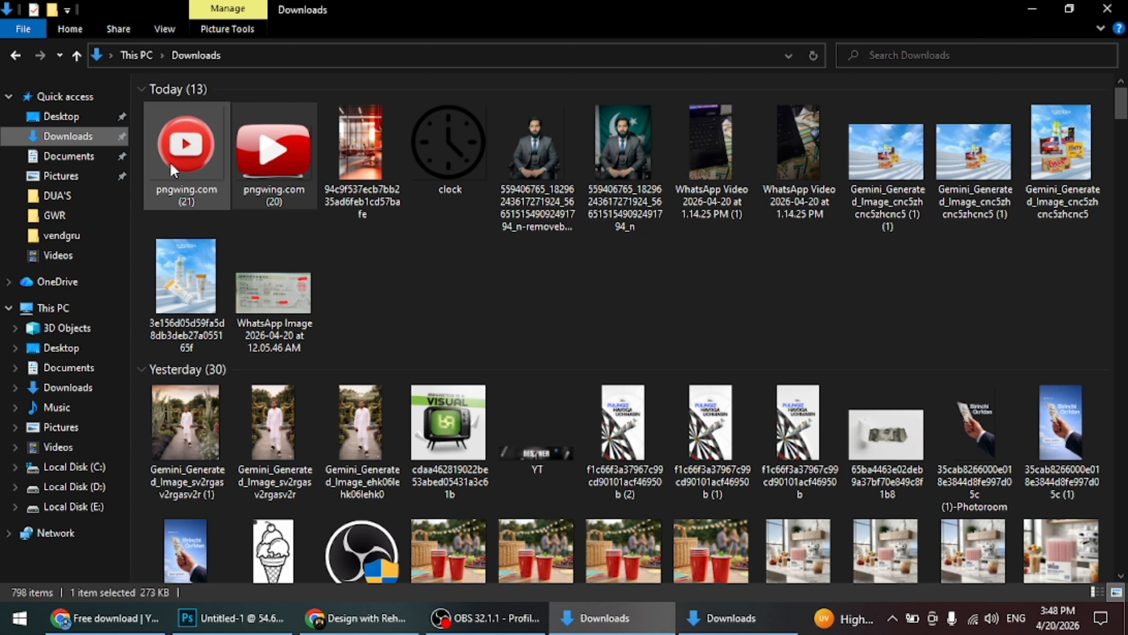
left_click_drag(170, 163, 299, 242)
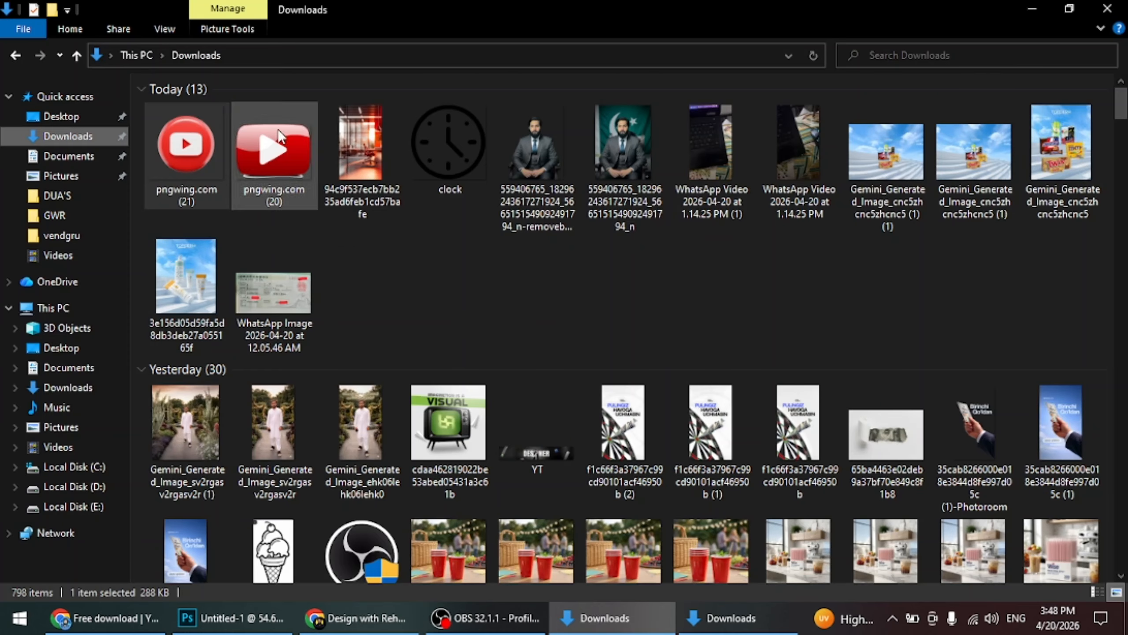
left_click_drag(278, 136, 692, 532)
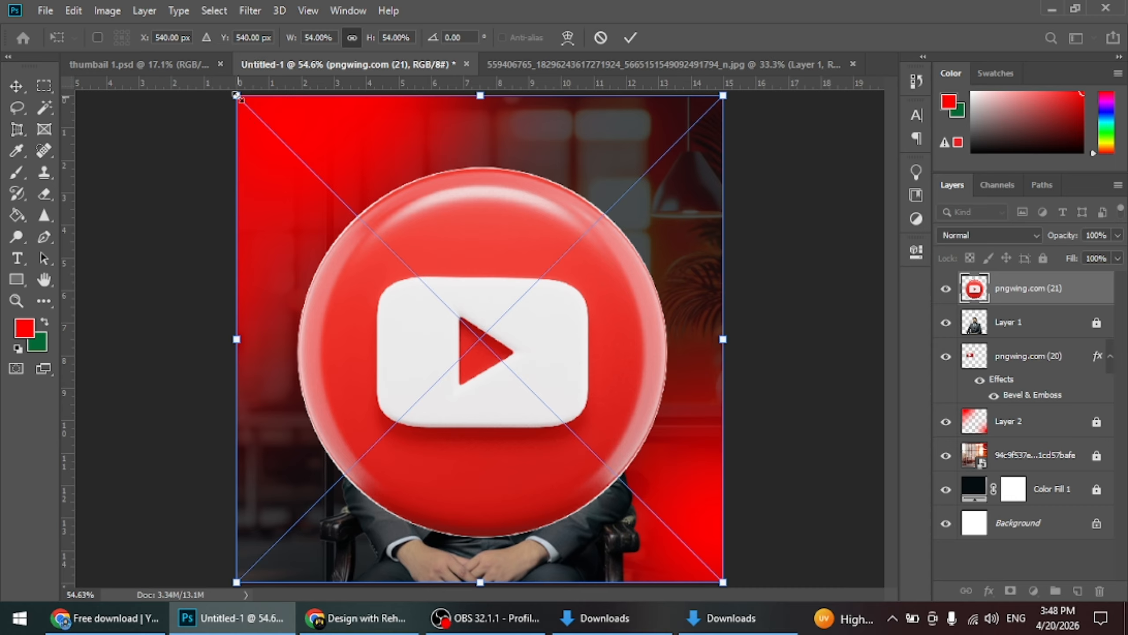
left_click_drag(235, 95, 526, 385)
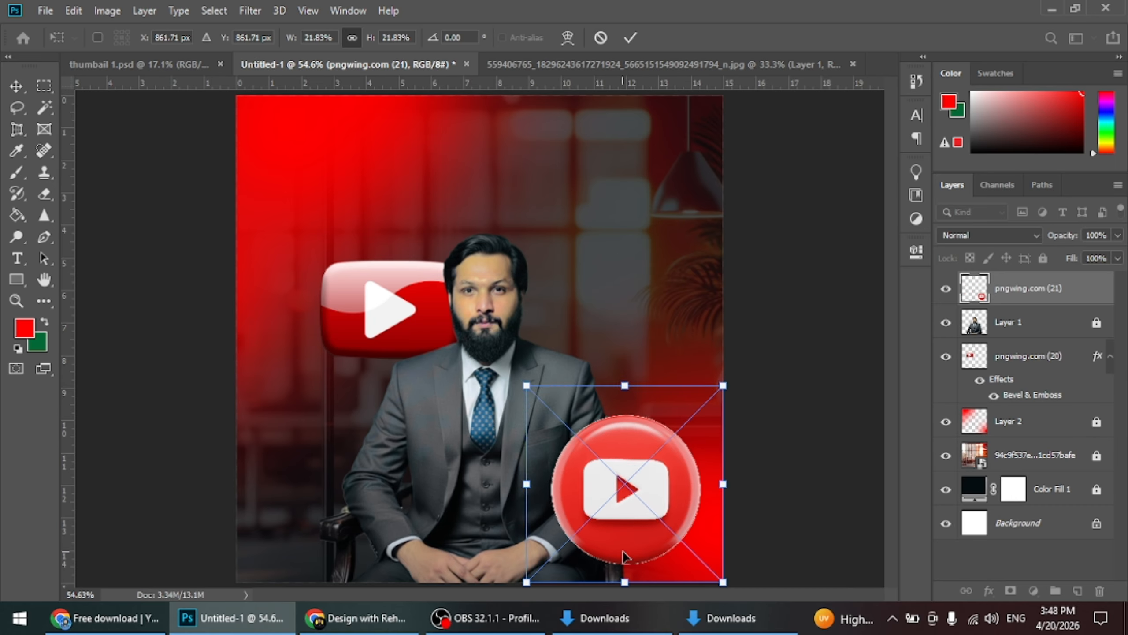
left_click_drag(727, 581, 758, 613)
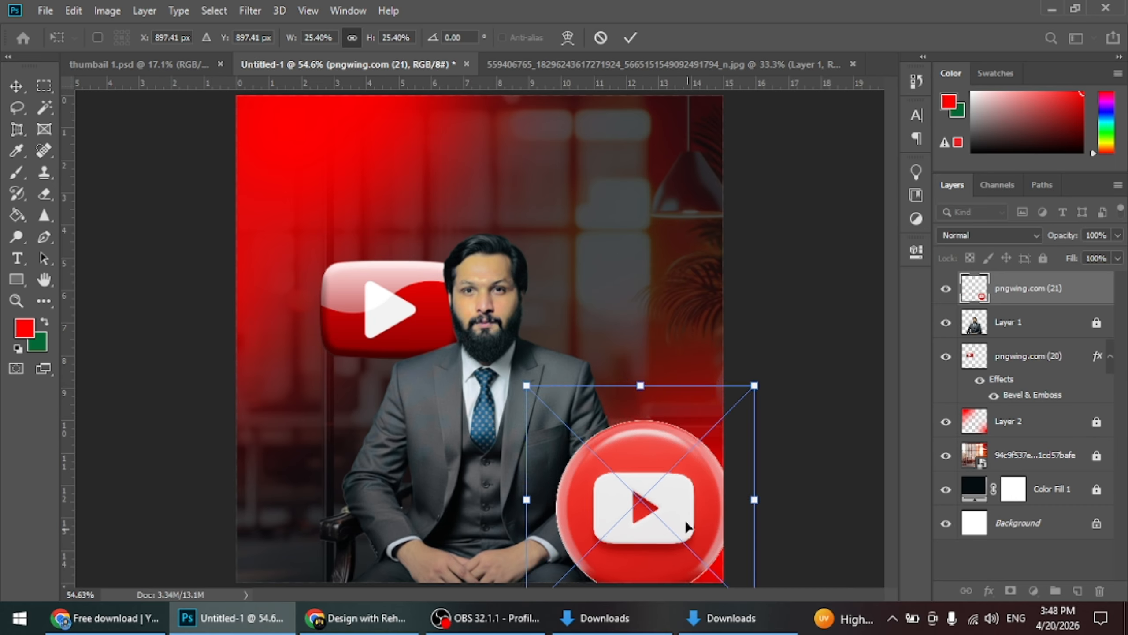
left_click_drag(686, 525, 709, 478)
Distort the round icon into perspective at about 19.55% width and 27.96% height, and move it into the post's lower-right corner
left_click_drag(778, 568, 725, 553)
right_click(689, 444)
left_click(732, 314)
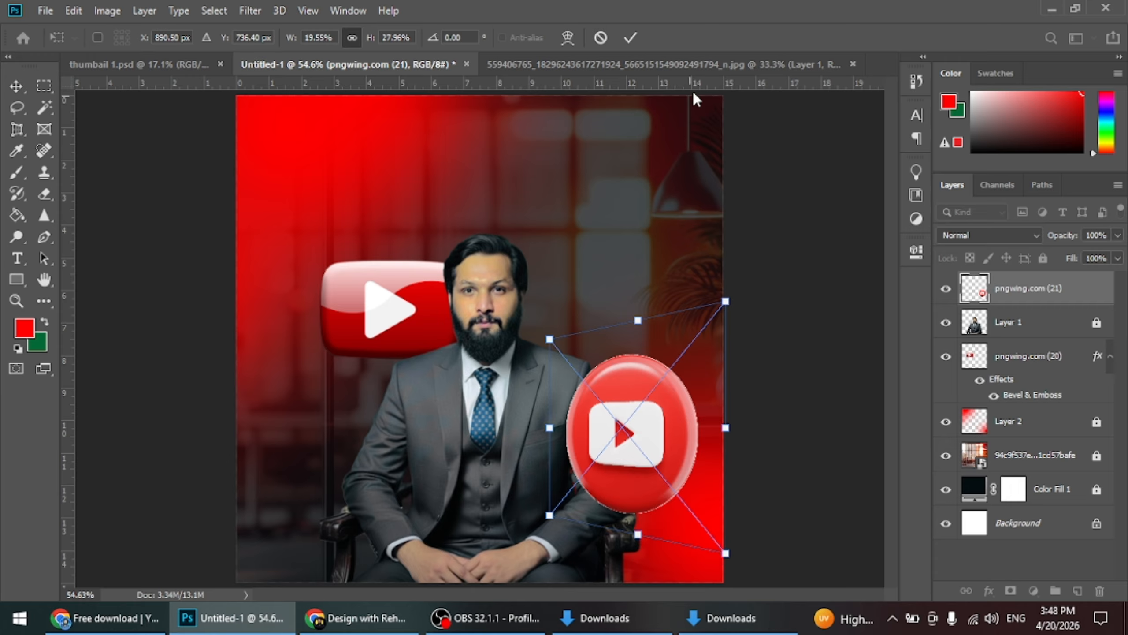
left_click(629, 38)
left_click_drag(653, 425, 718, 507)
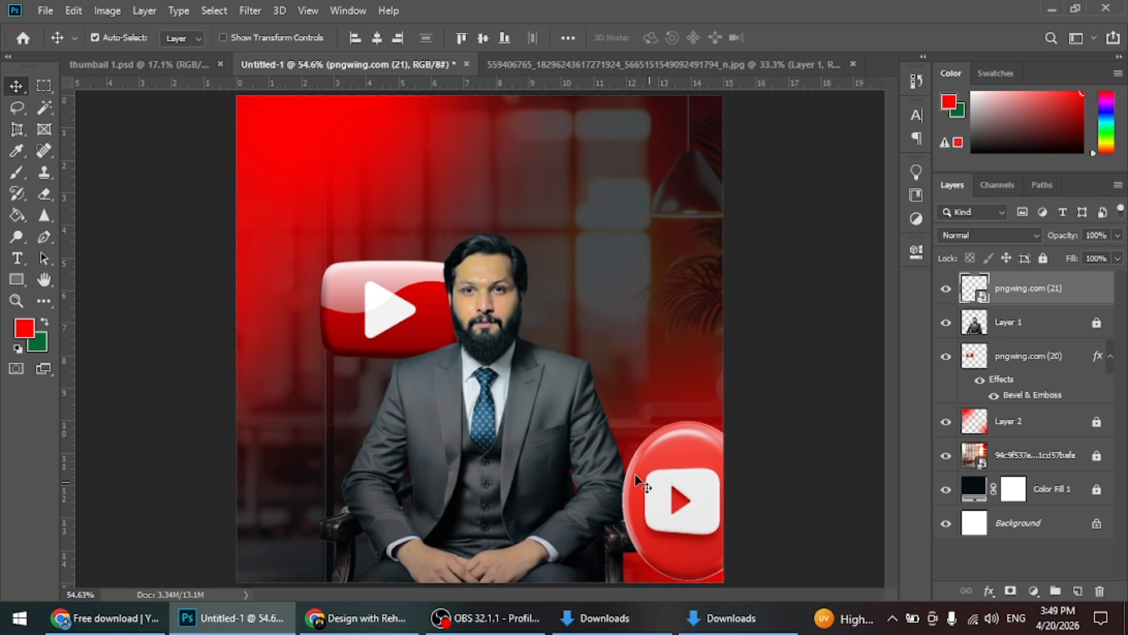
Apply Motion Blur to the round icon with an angle of -2° and a distance of 45 pixels
left_click(249, 11)
mouse_move(277, 198)
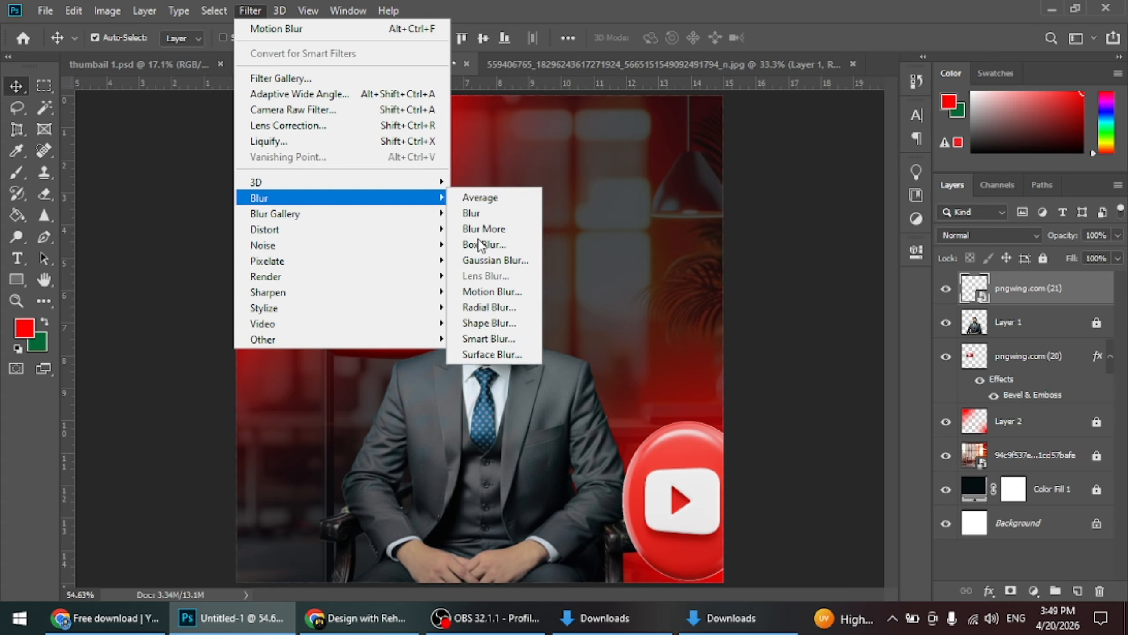
left_click(492, 291)
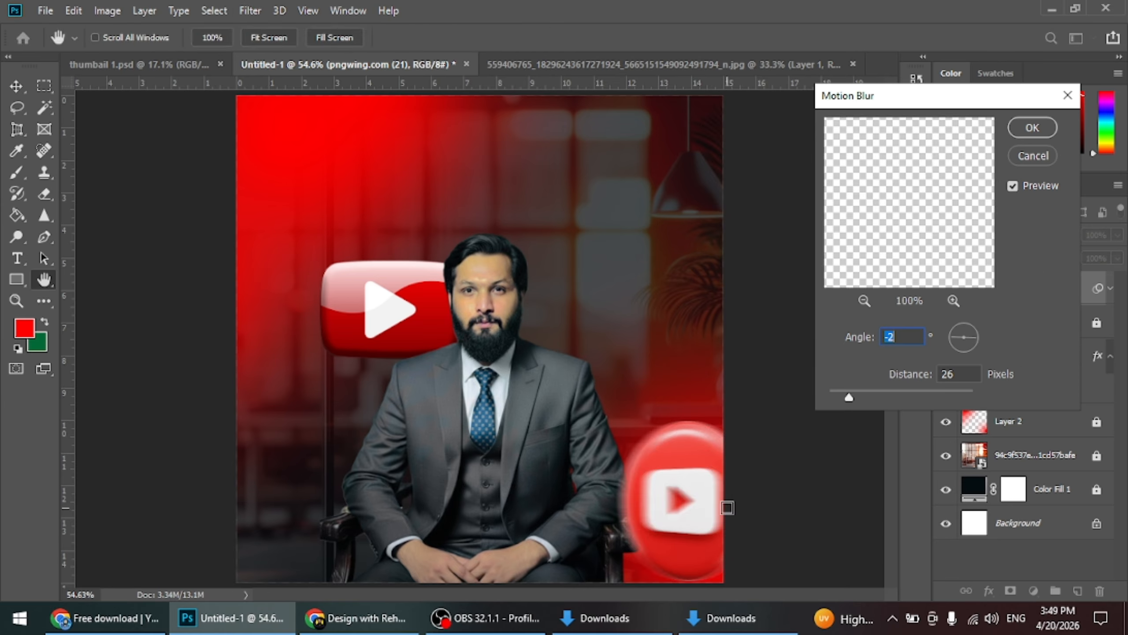
left_click_drag(849, 394, 864, 394)
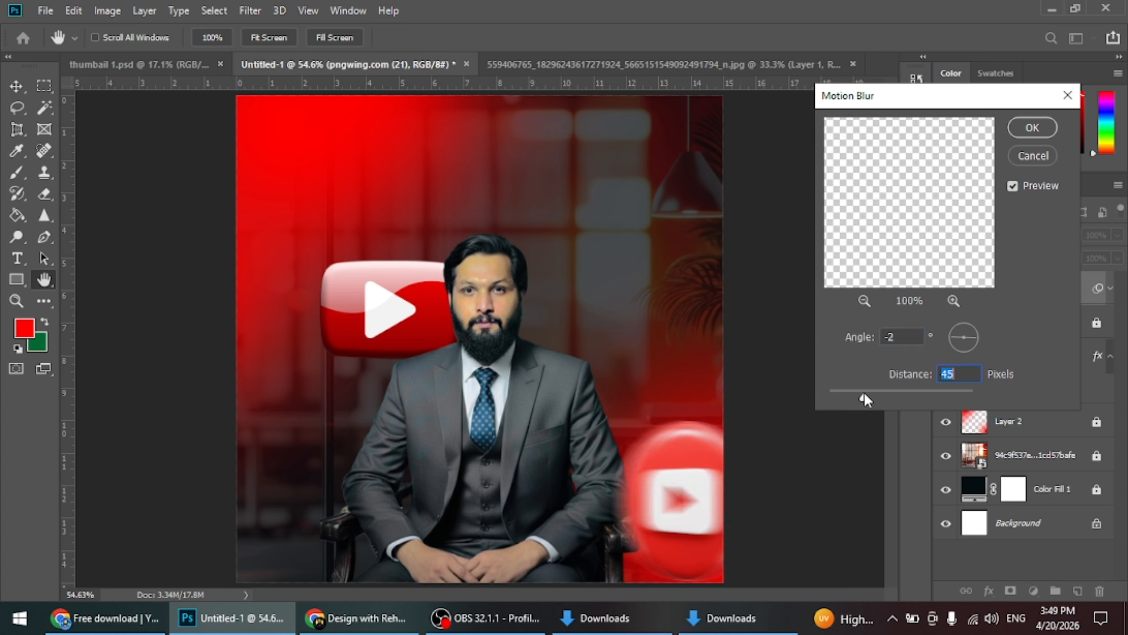
left_click(1031, 128)
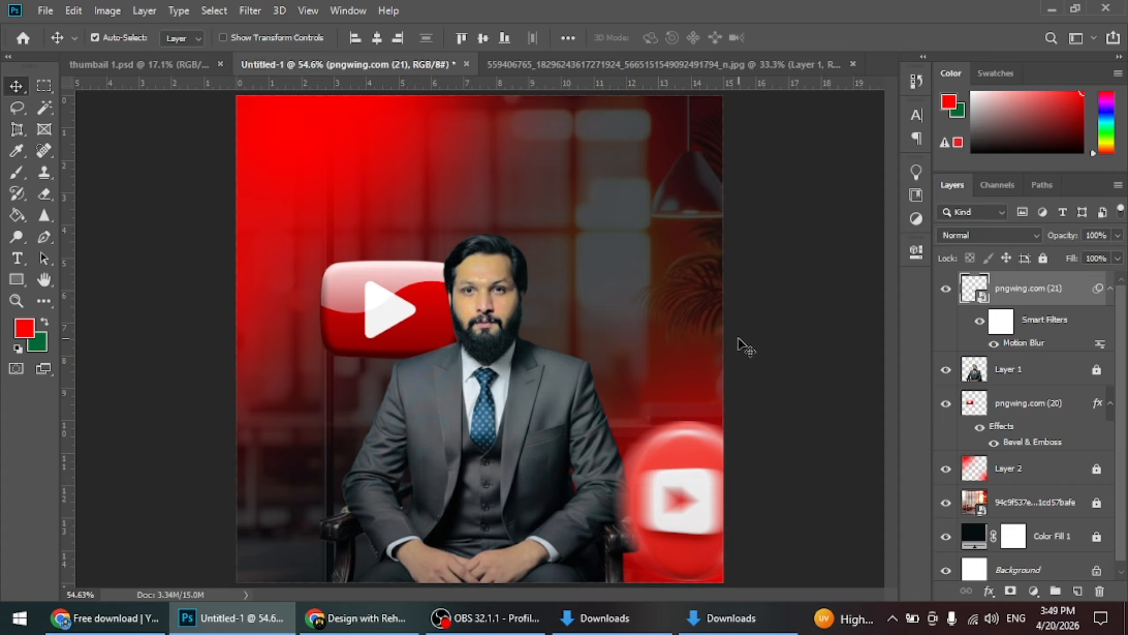
left_click(774, 361)
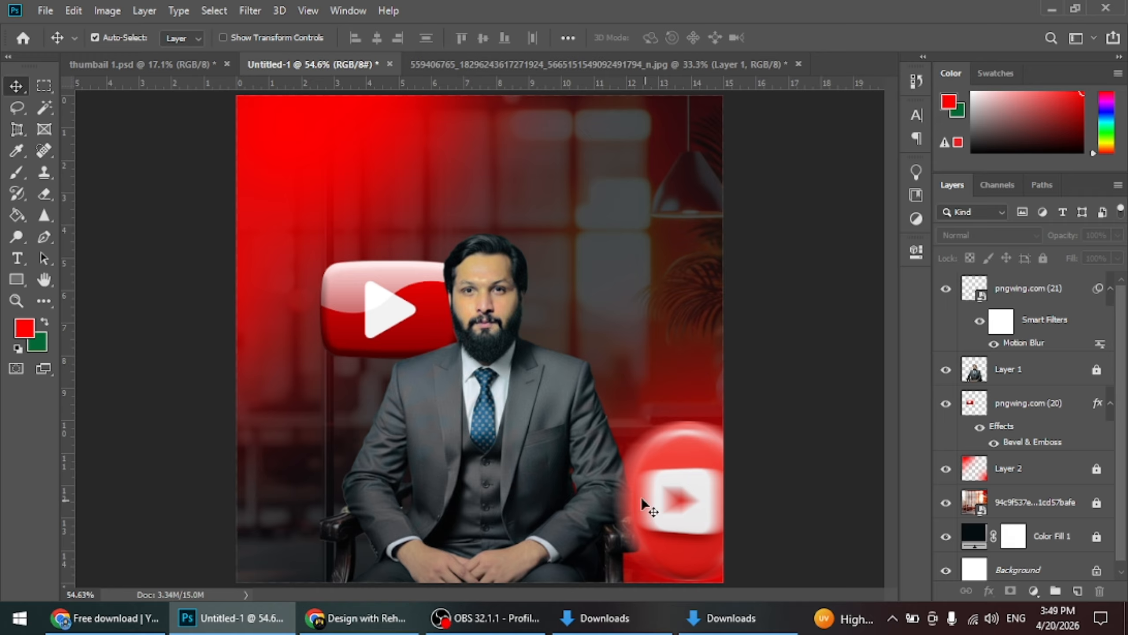
Start a left-aligned Anton text line above the man's head with Strong anti-aliasing and colour ffffff, beginning with "J"
left_click(17, 258)
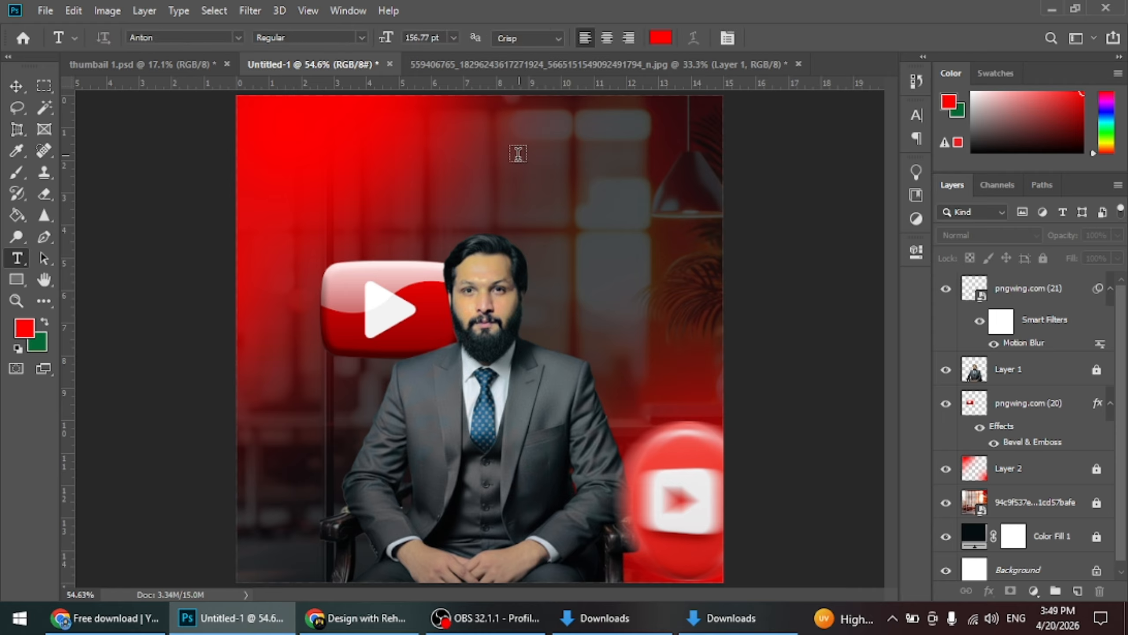
left_click(459, 163)
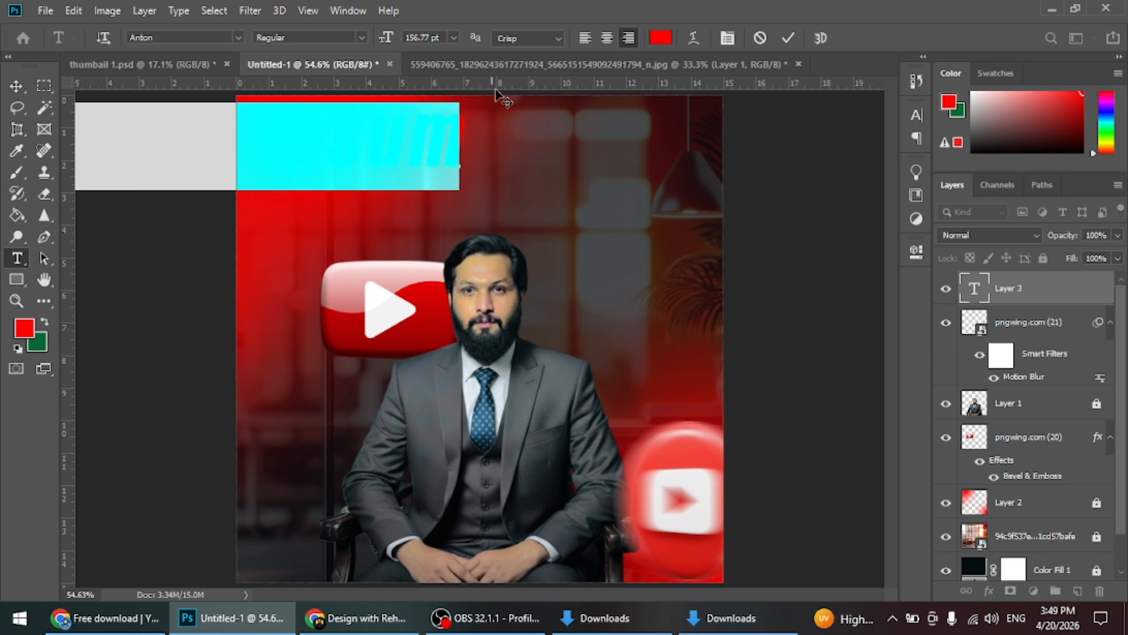
left_click(530, 38)
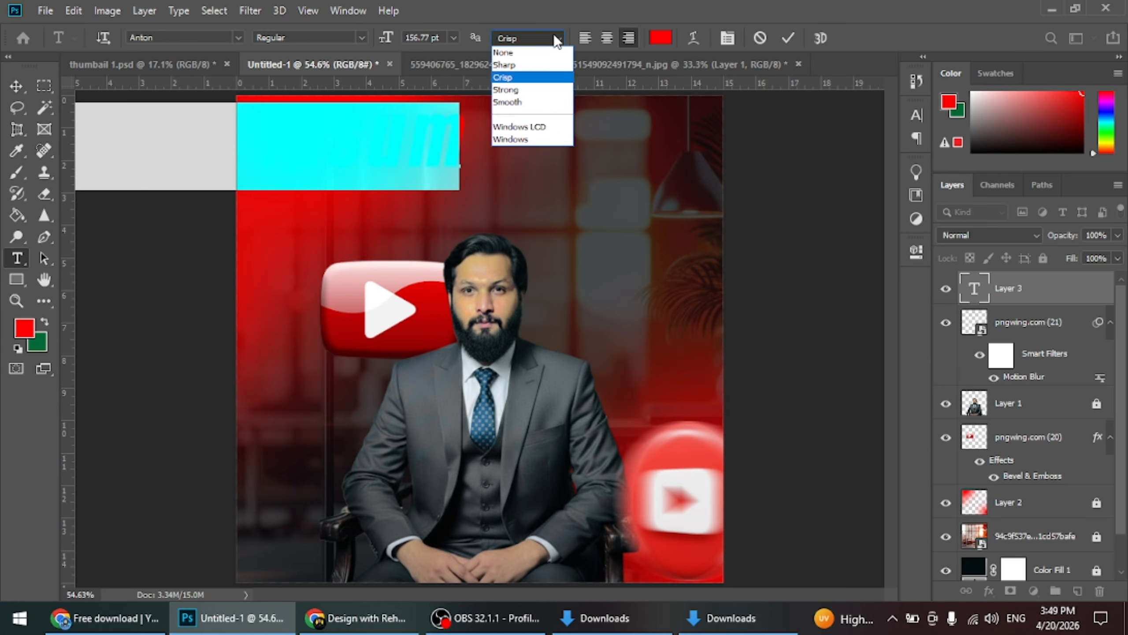
left_click(533, 94)
left_click(585, 37)
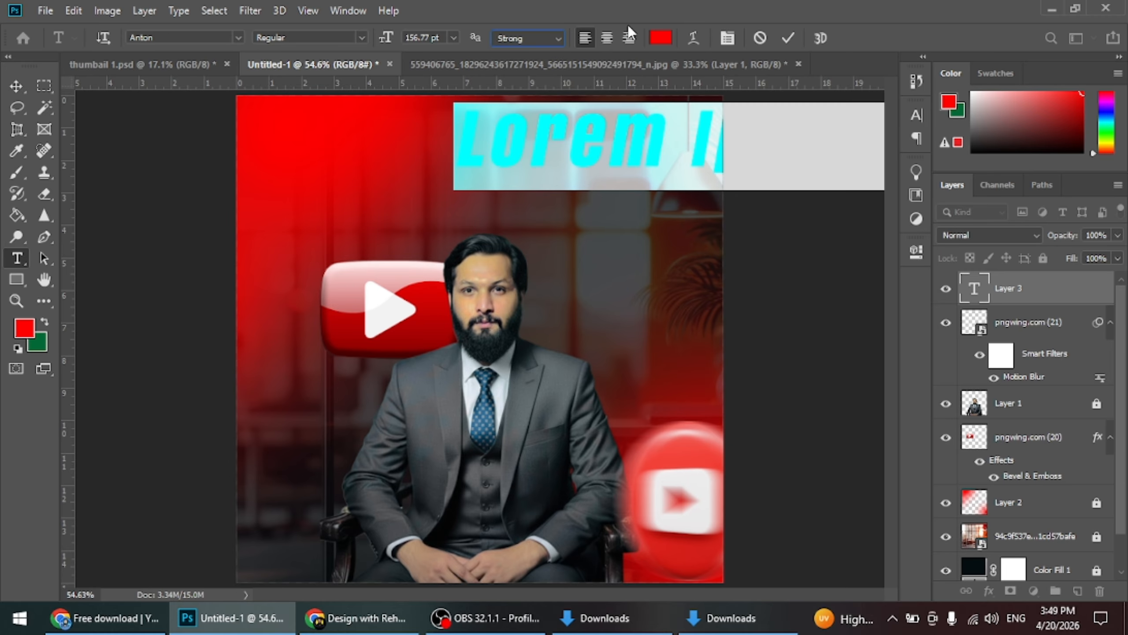
left_click(660, 38)
type("ffffff")
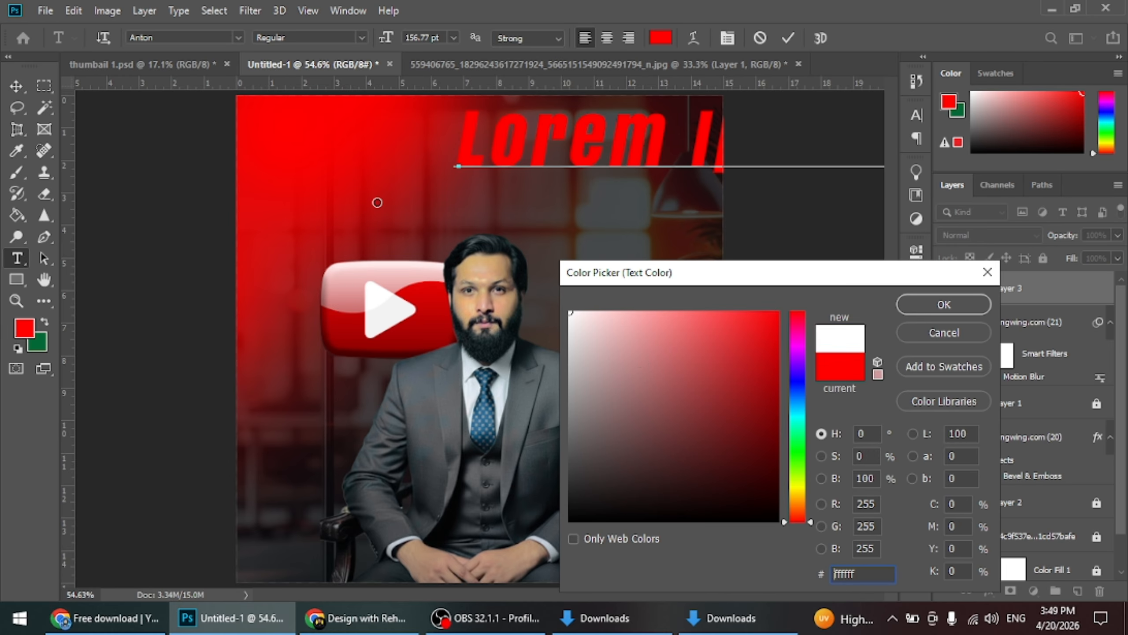
left_click(980, 306)
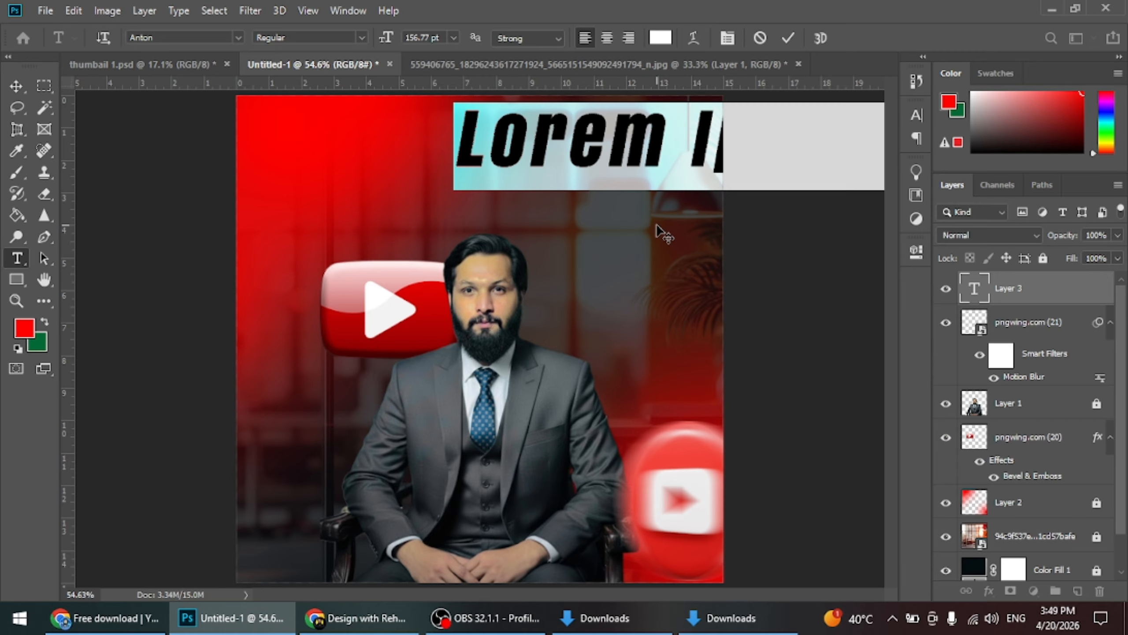
type("J")
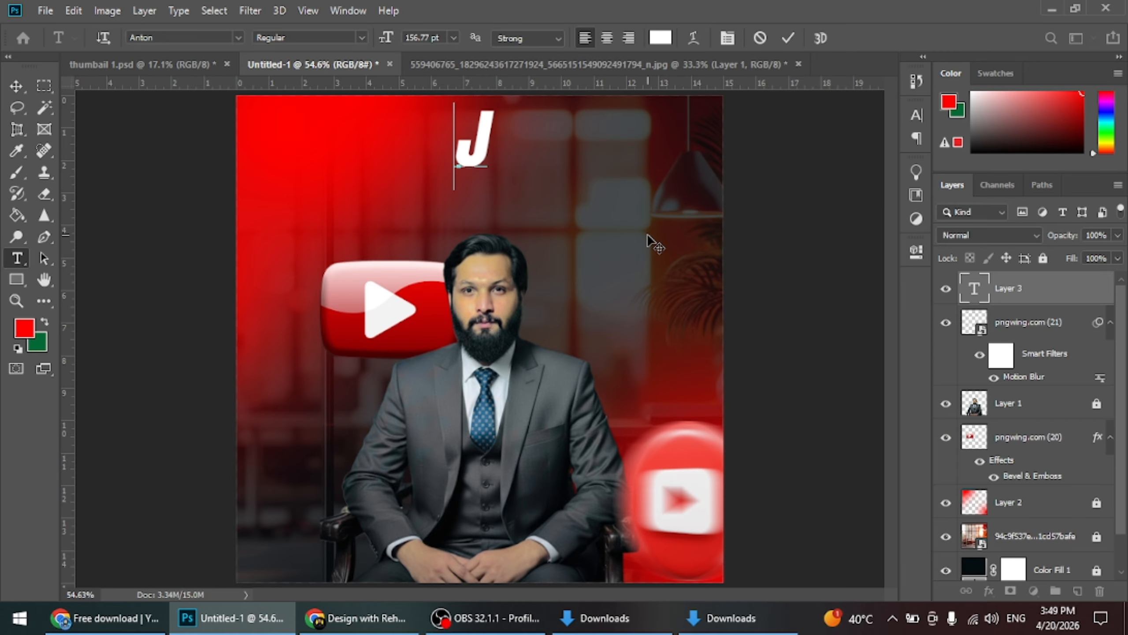